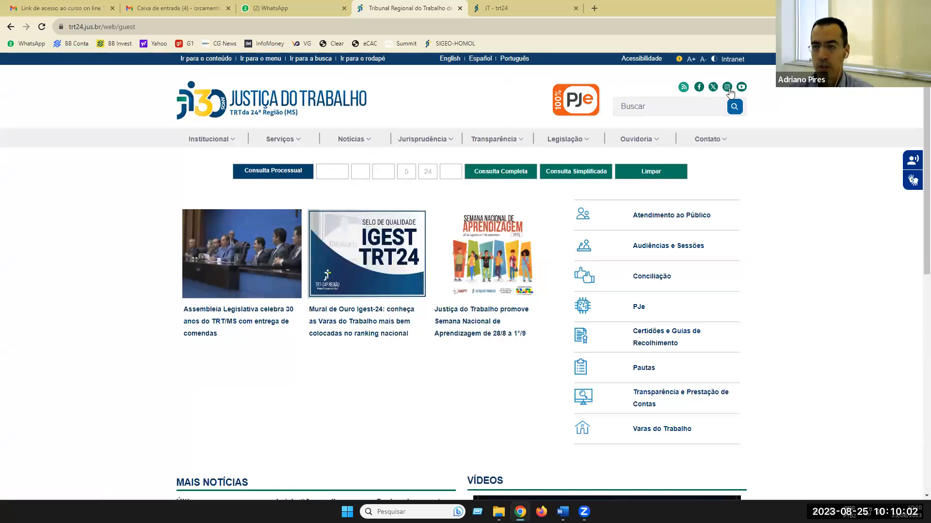
- Open the Intranet Área Restrita page and bring the SIGEO system links into view
left_click(732, 59)
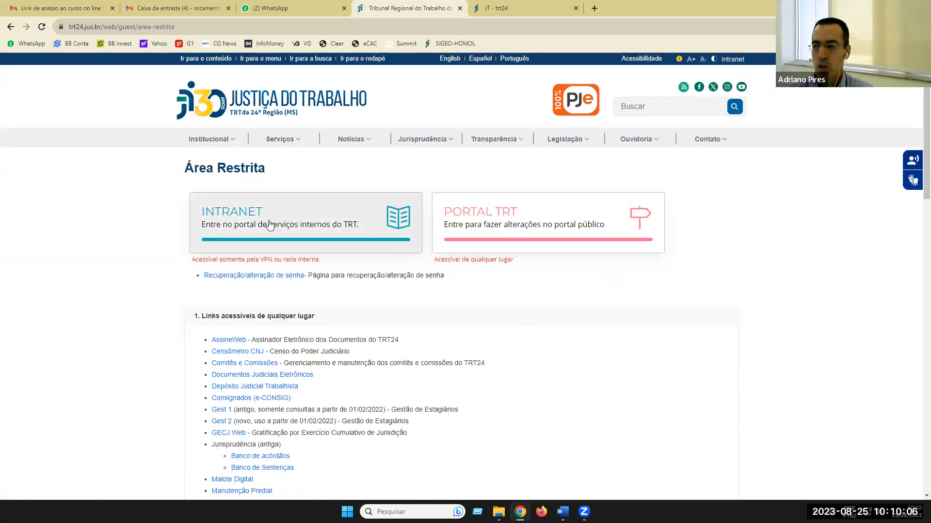
scroll(140, 231, "down", 8)
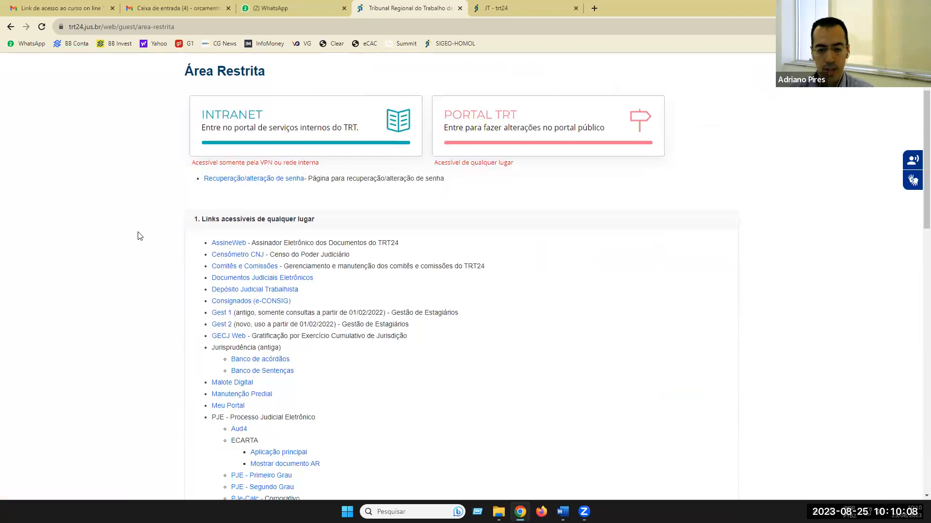
scroll(138, 236, "down", 5)
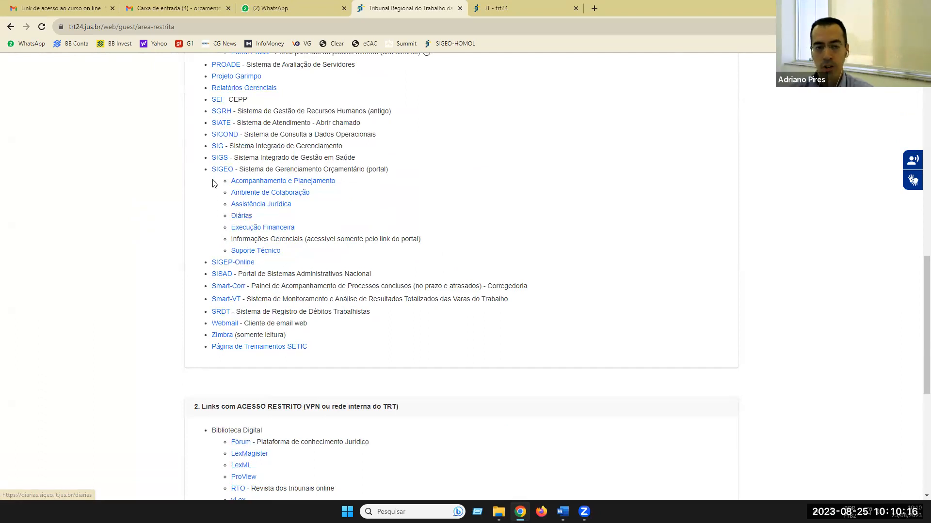
- Open the SIGEO Diárias homologation login page in a maximized browser window
left_click(240, 217)
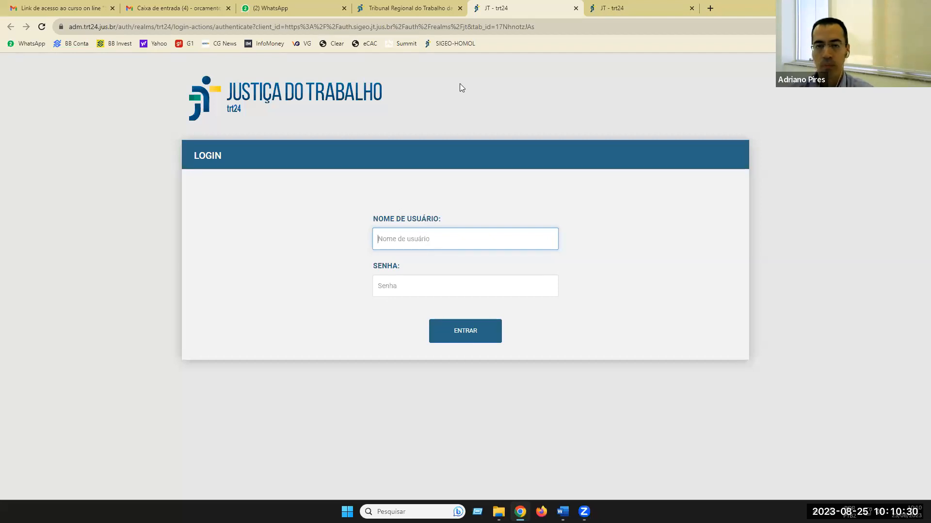
left_click(460, 41)
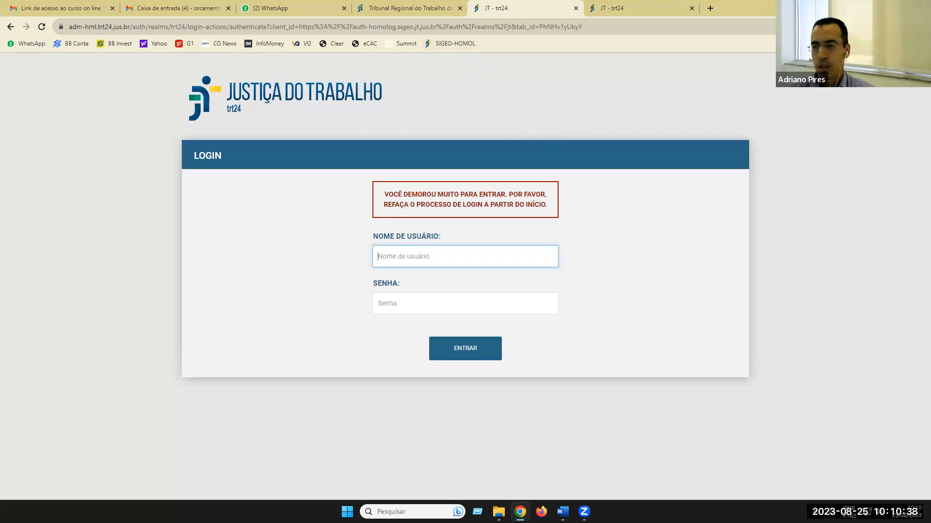
left_click(897, 6)
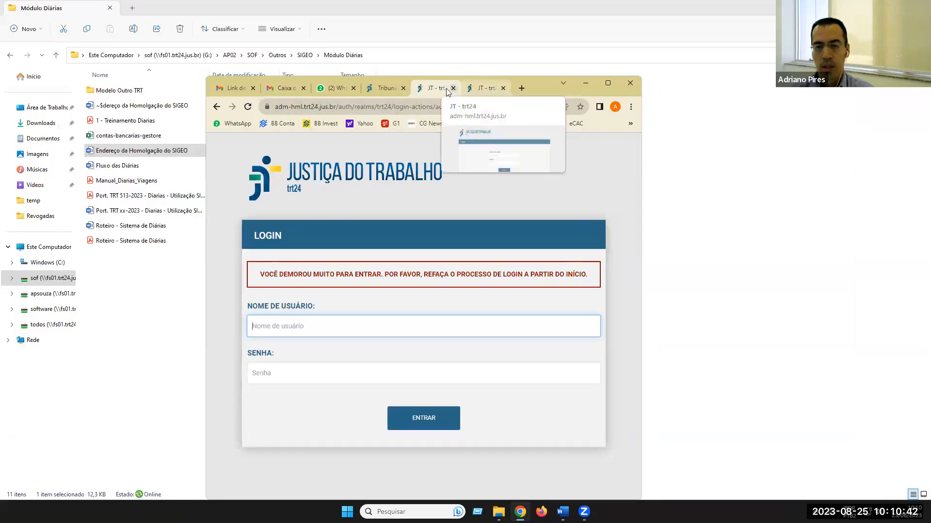
left_click(483, 87)
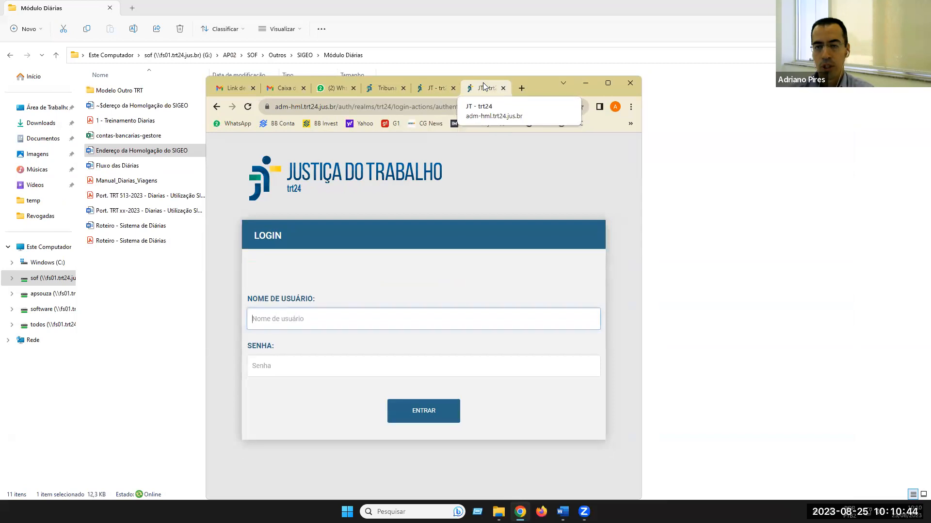
left_click(606, 84)
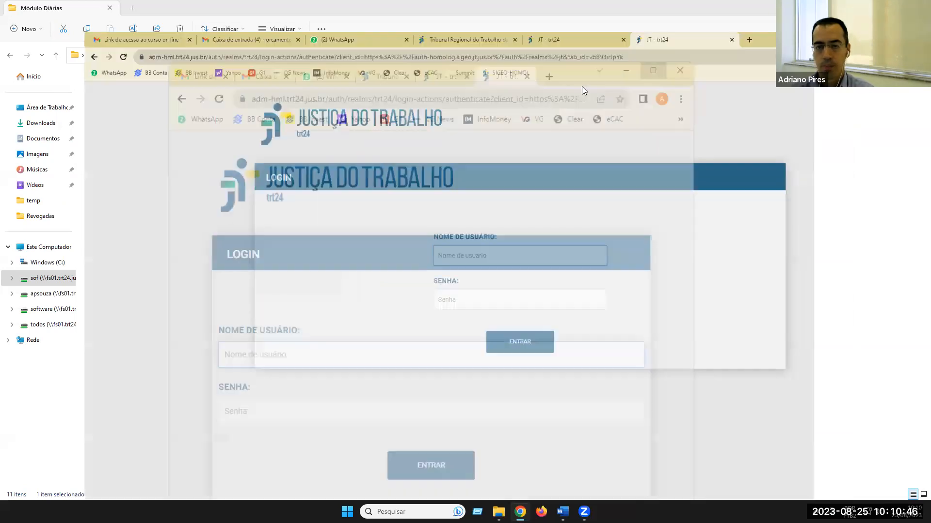
- Sign in with the user's username and password, correcting a mistyped password
key("Tab")
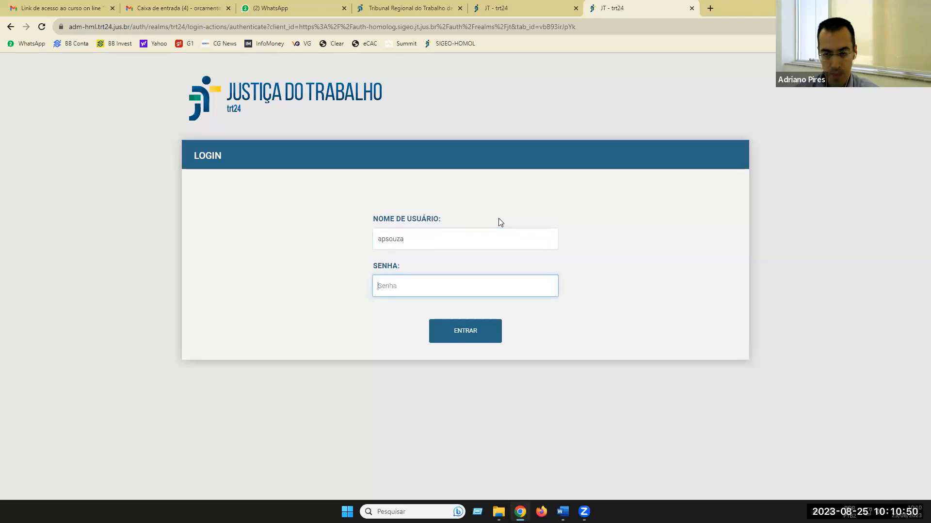
type("********")
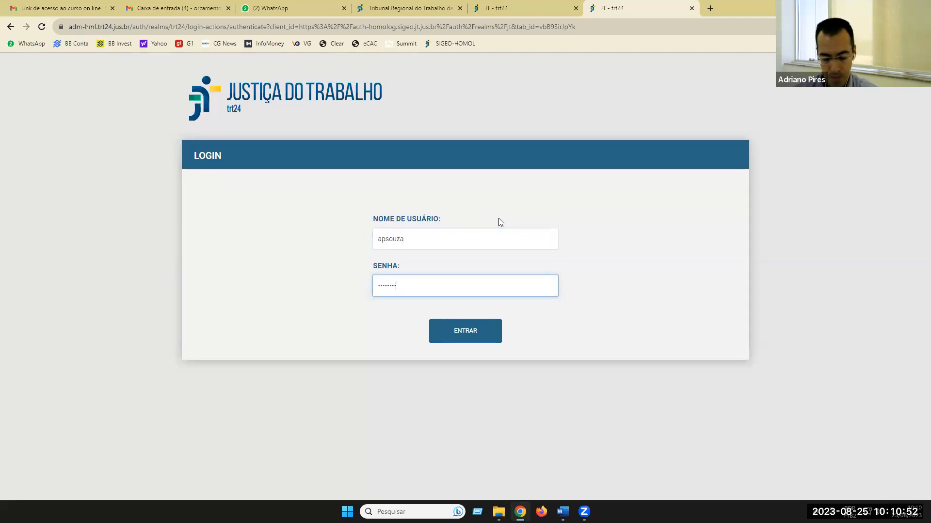
key("BackSpace")
key("BackSpace")
key("BackSpace")
key("BackSpace")
key("BackSpace")
key("BackSpace")
key("BackSpace")
key("BackSpace")
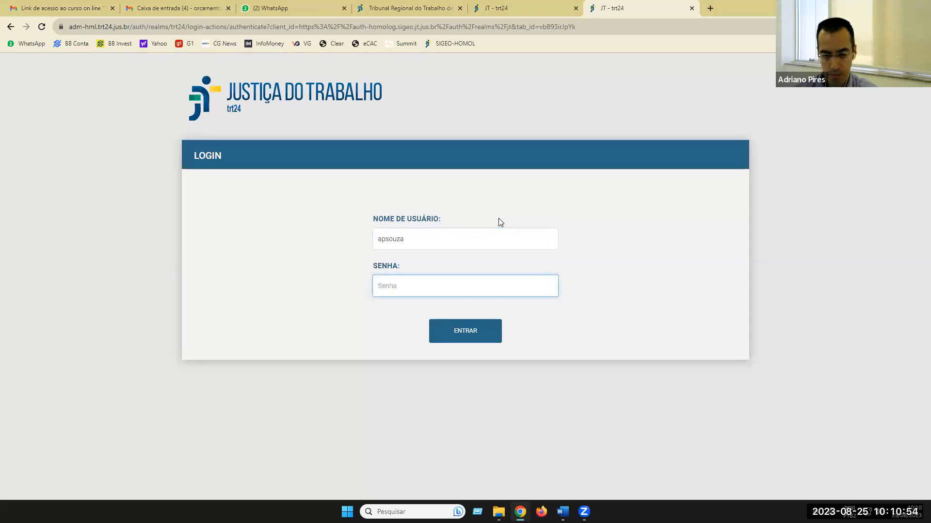
type("********")
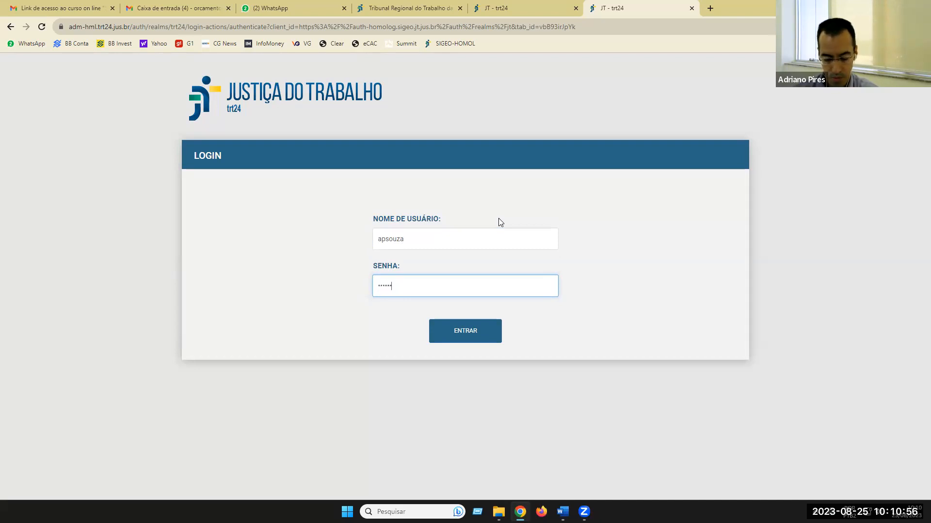
type("********")
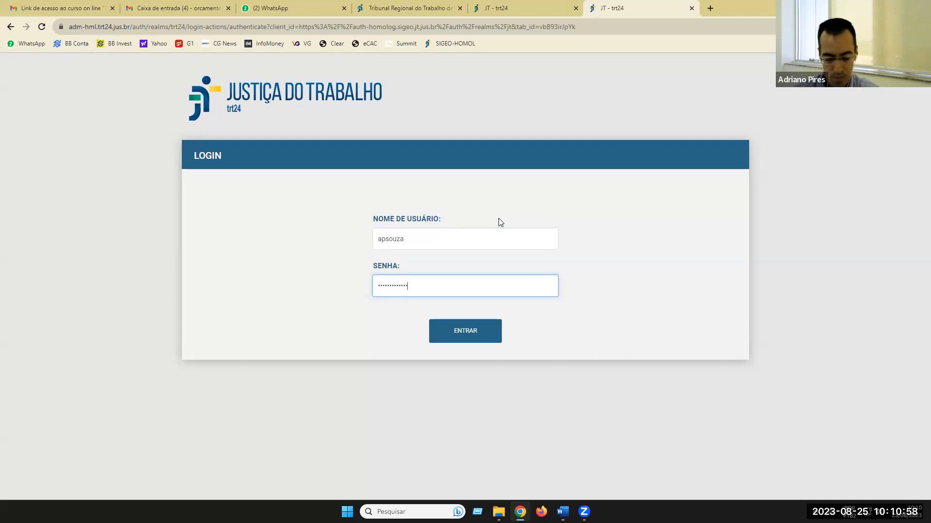
type("**")
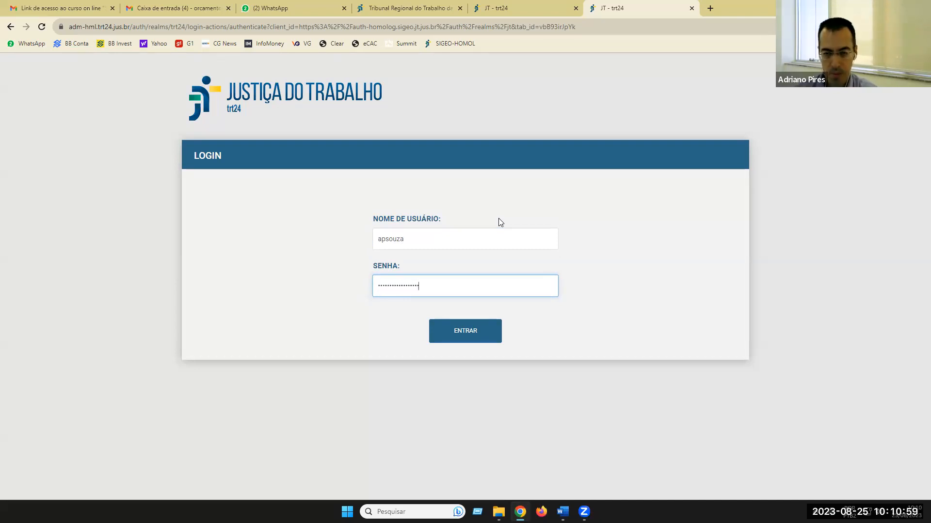
left_click(463, 334)
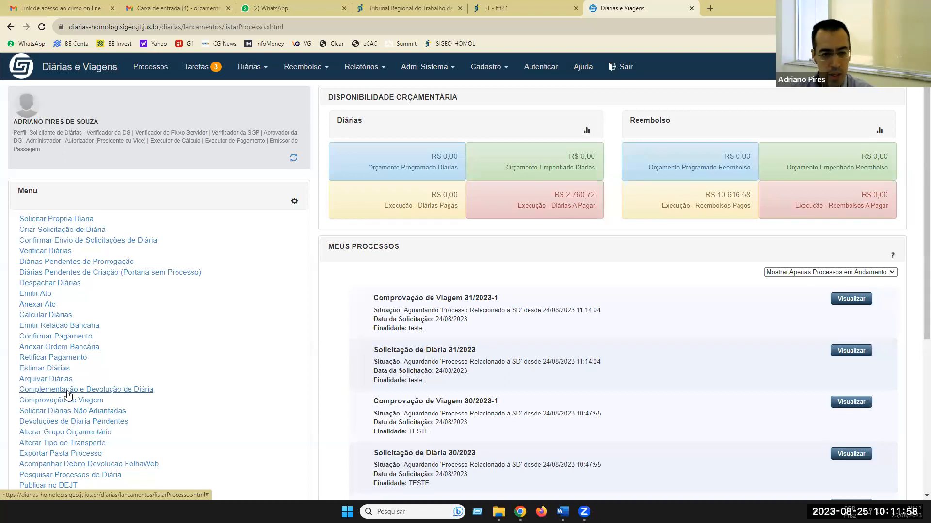
- Scroll the Diárias e Viagens home page to review the menu and ongoing processes
scroll(69, 396, "down", 3)
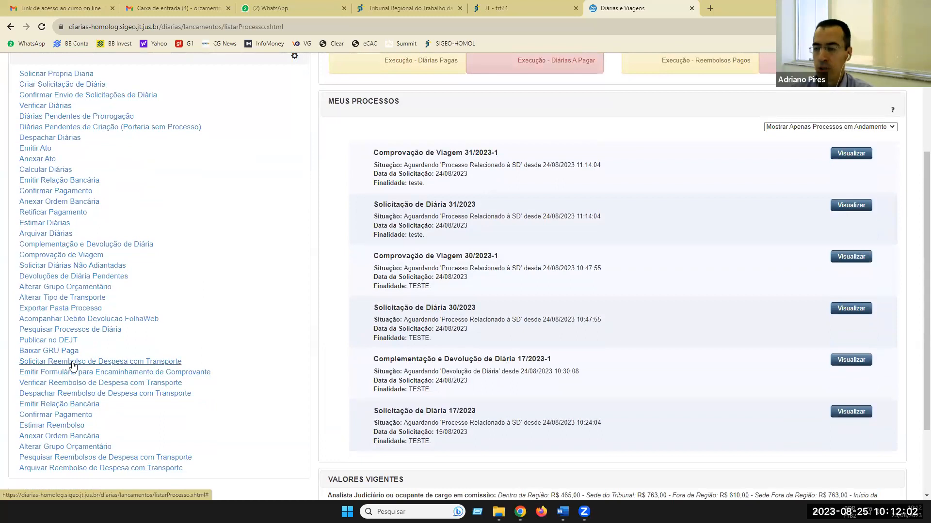
scroll(243, 277, "up", 3)
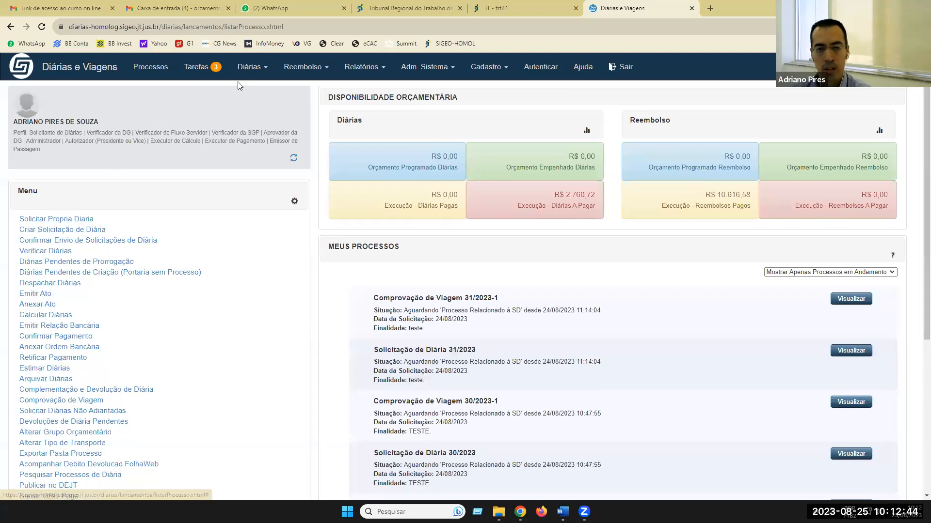
left_click(249, 68)
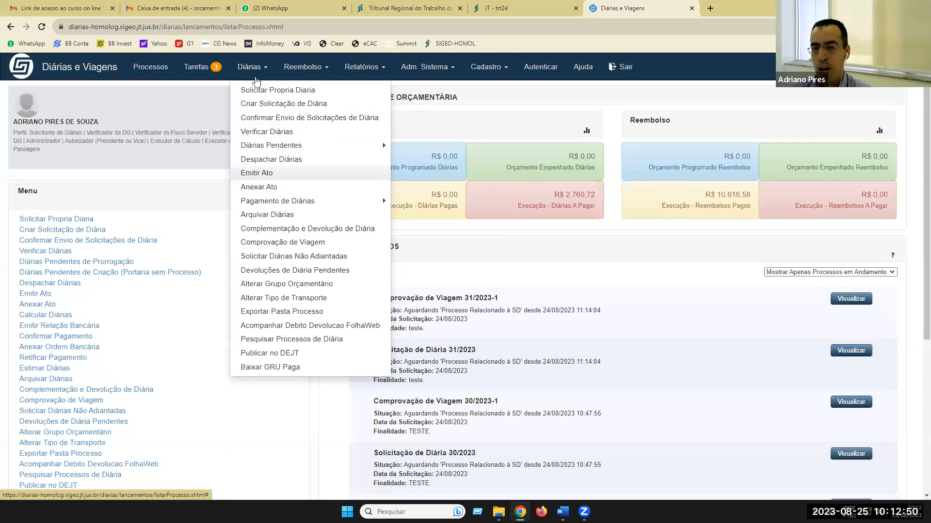
left_click(308, 70)
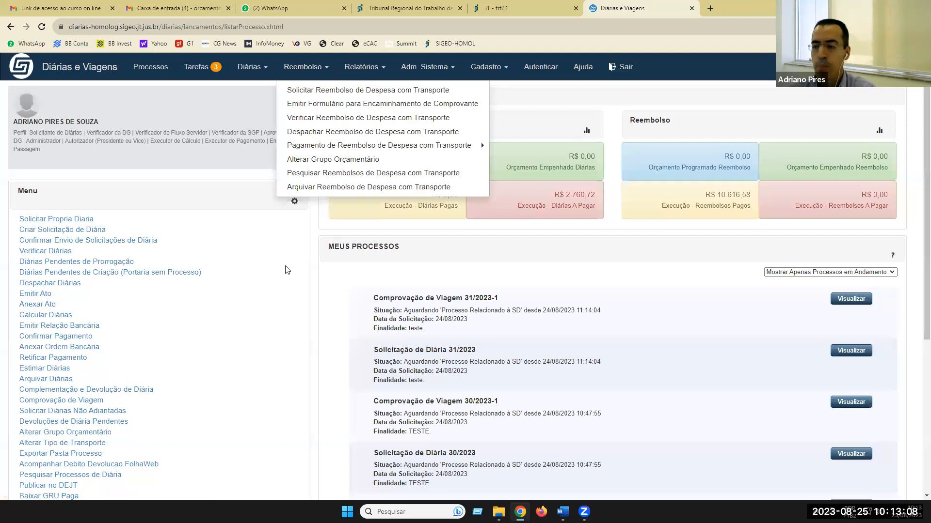
left_click(287, 248)
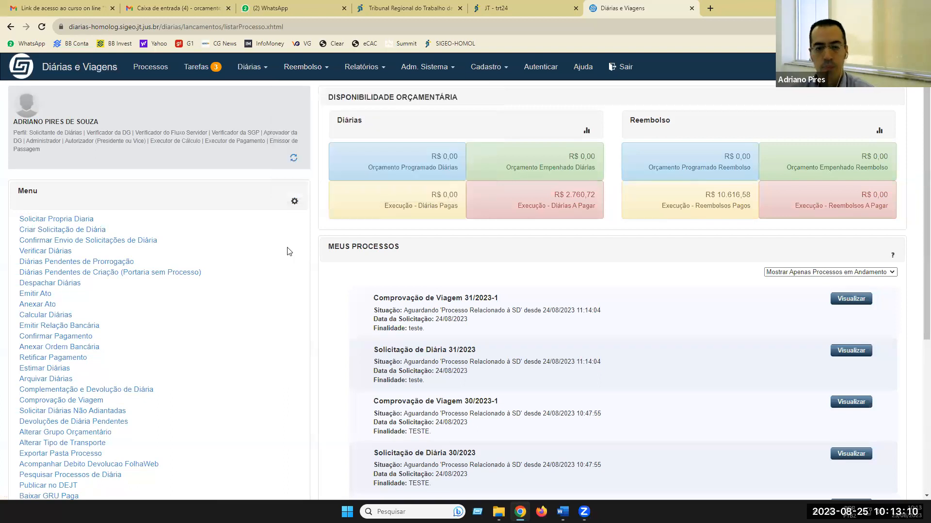
- Start a new Solicitar Própria Diária request from the left menu
left_click(62, 219)
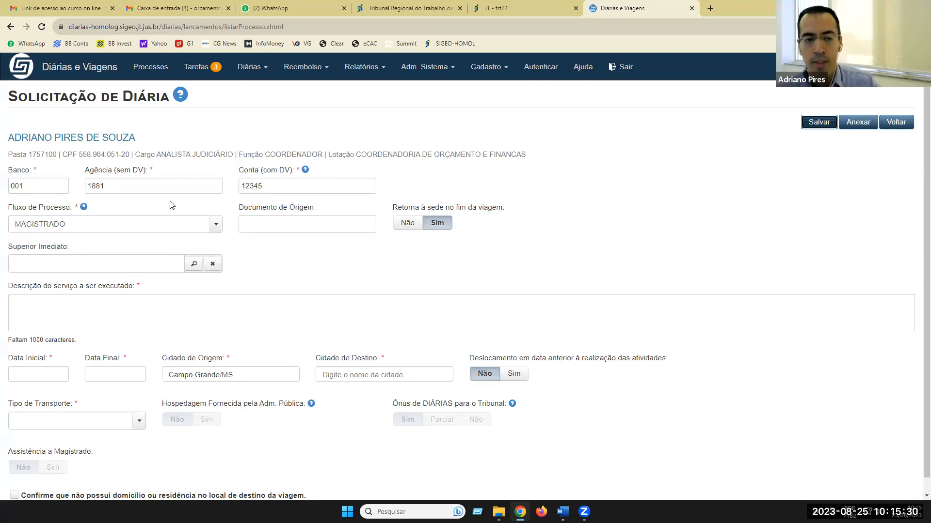
- Set Fluxo de Processo to SERVIDOR after briefly trying MAGISTRADO
left_click(266, 251)
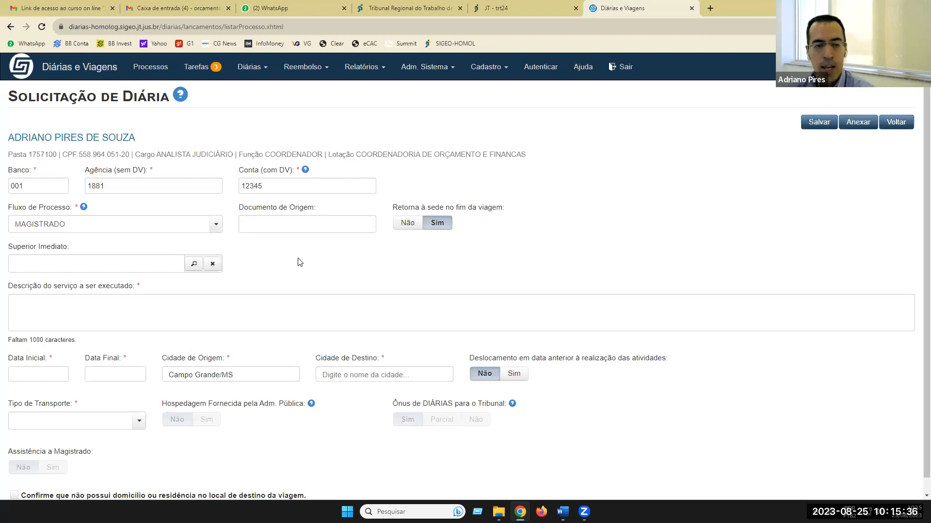
left_click(214, 224)
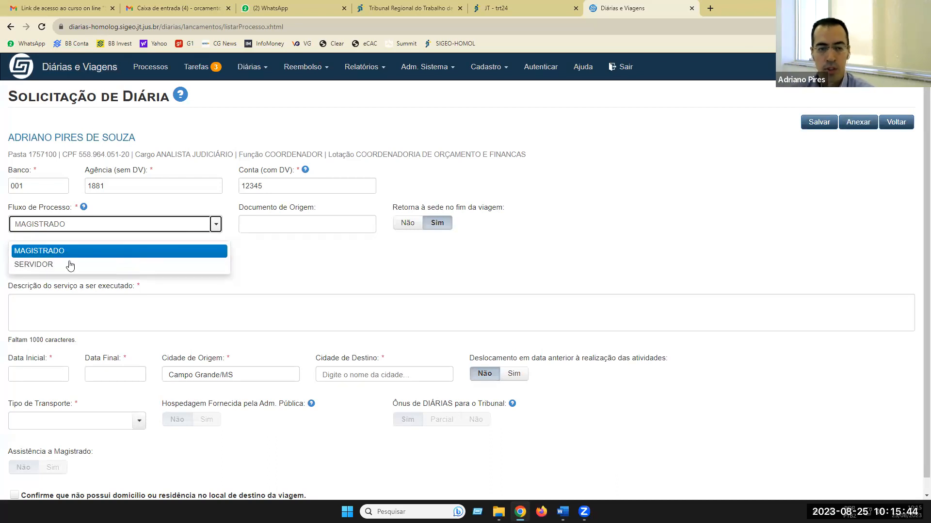
left_click(46, 265)
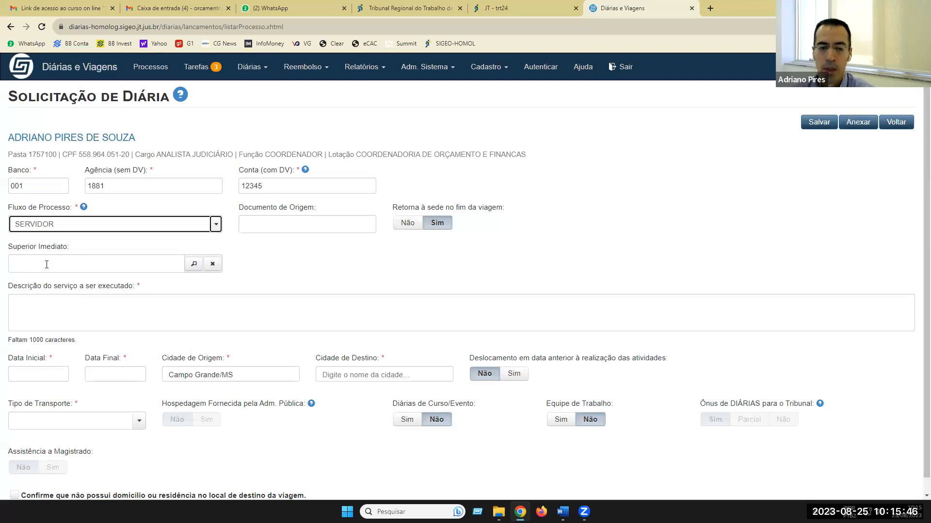
left_click(216, 225)
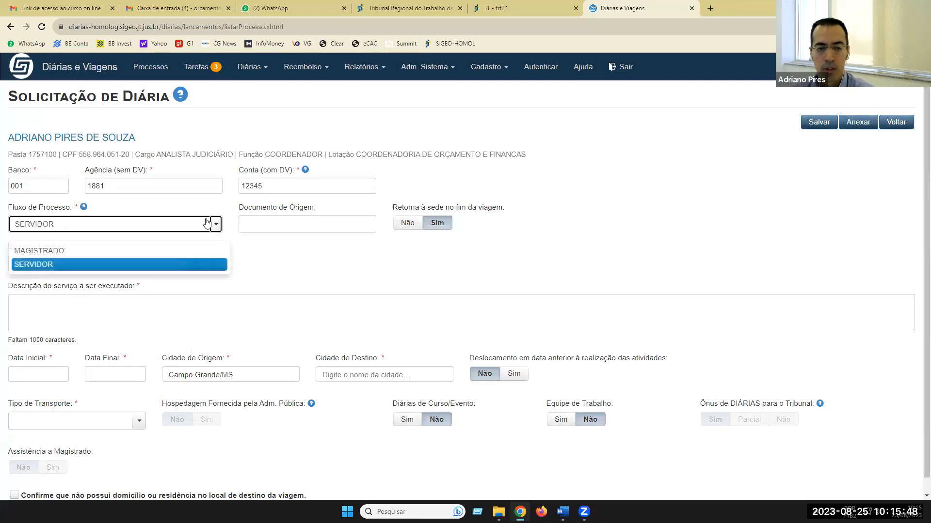
left_click(55, 252)
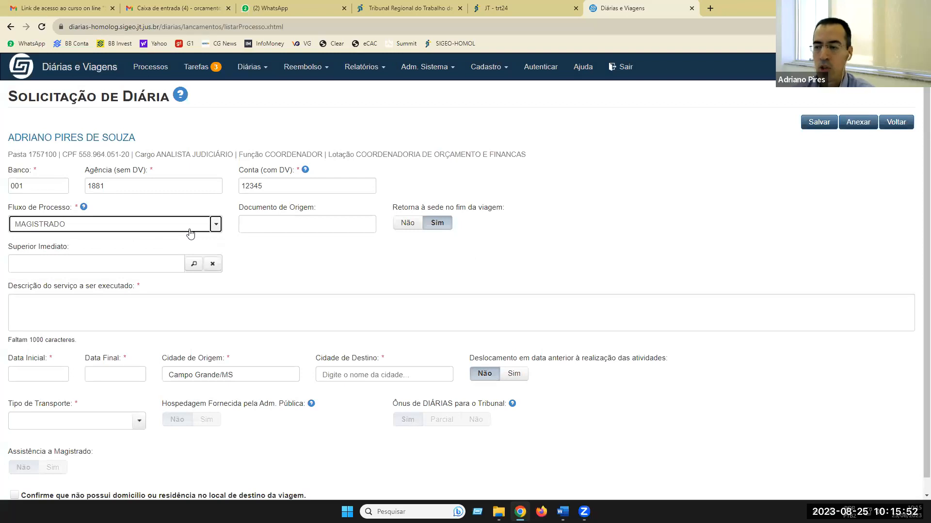
left_click(217, 225)
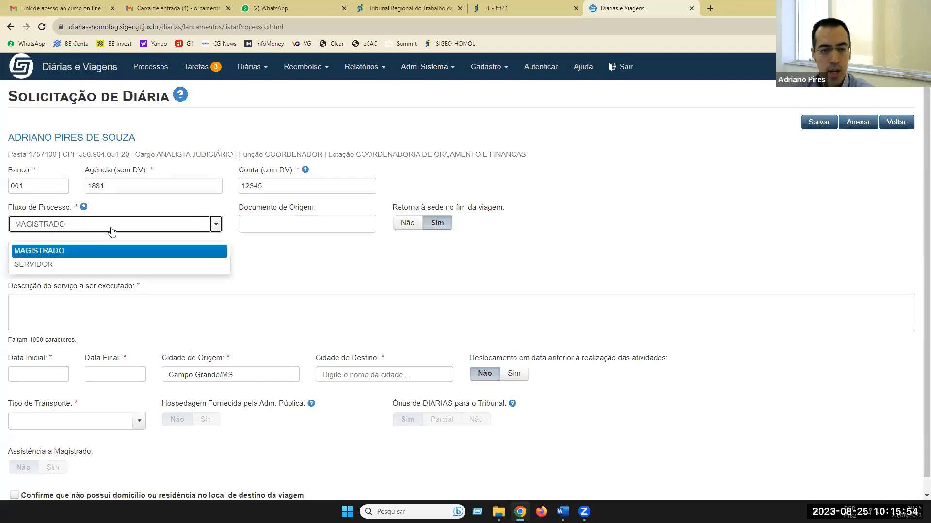
left_click(65, 265)
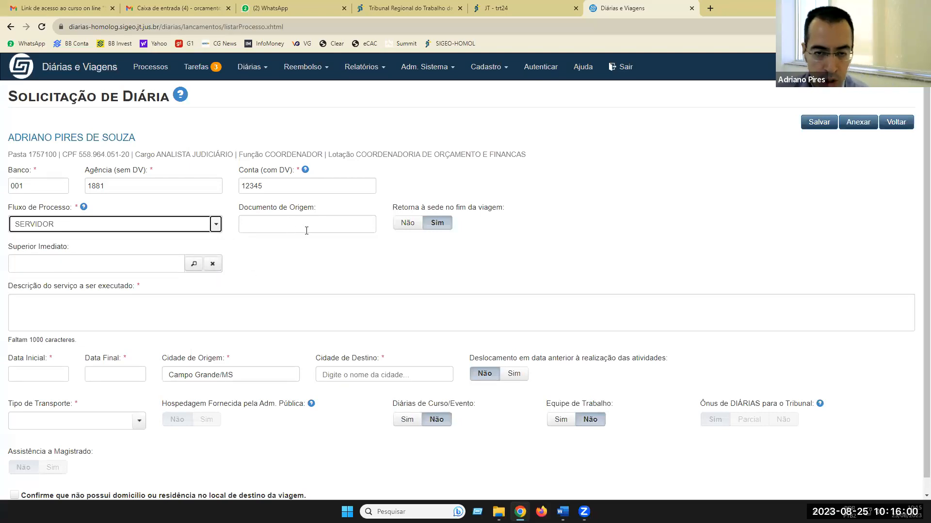
- Keep return to headquarters set, and pick the supervisor found by surname as Superior Imediato
left_click(413, 225)
left_click(436, 226)
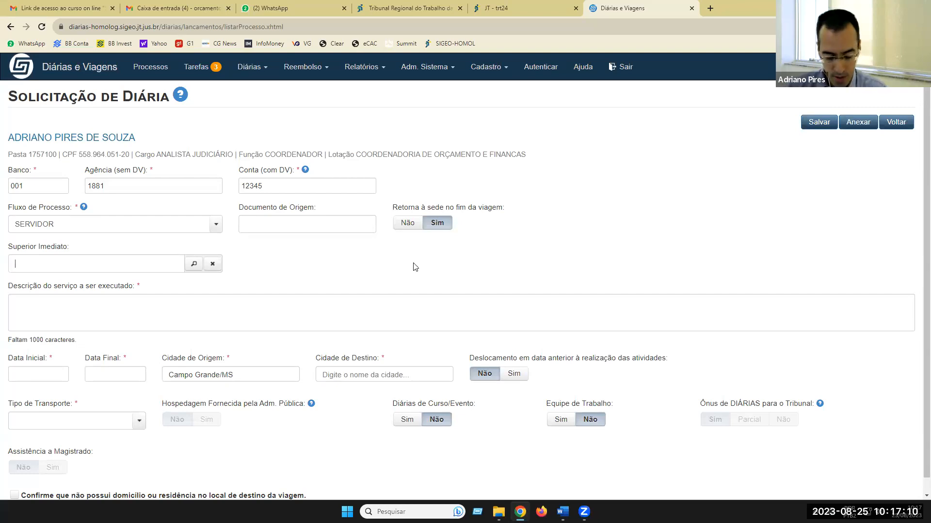
type("LENCAR")
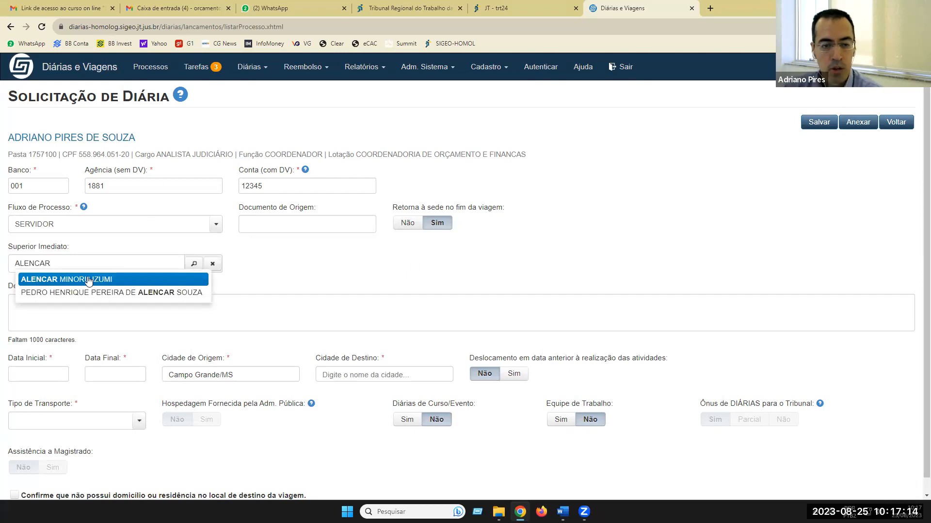
left_click(89, 277)
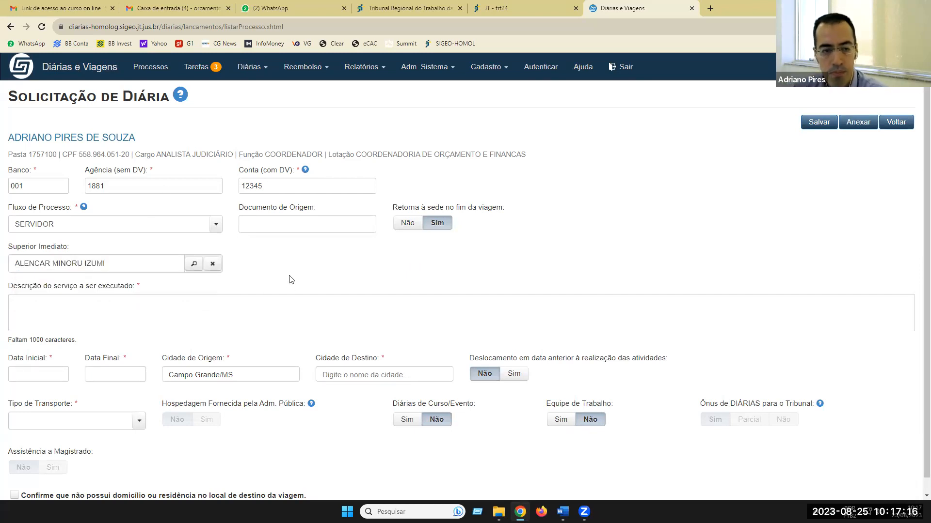
- Write 'Participar de reunião na Vara do Trabalho.' in the Descrição do serviço field
left_click(82, 312)
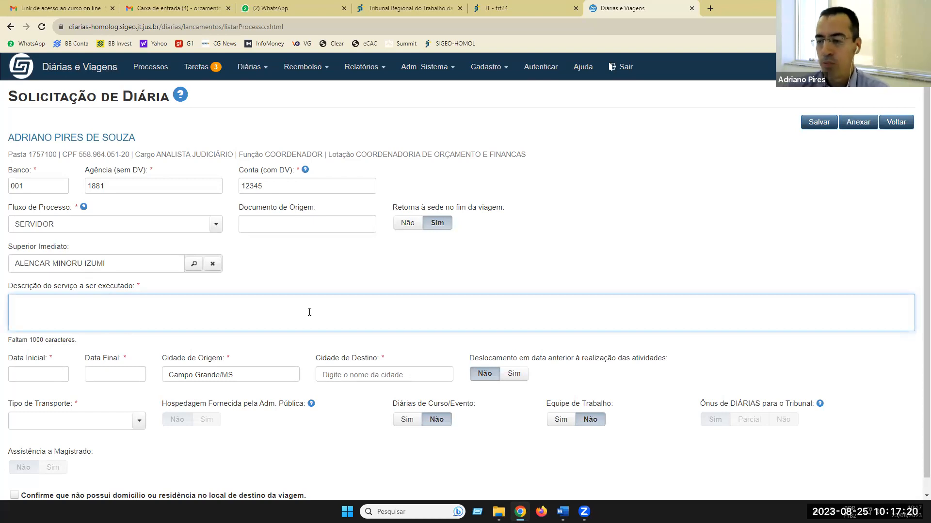
type("Partici")
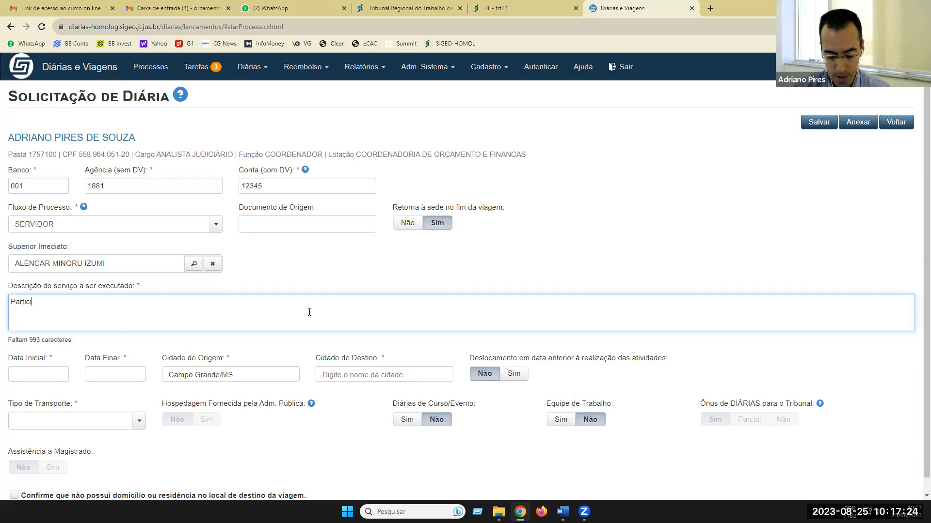
type("par de re")
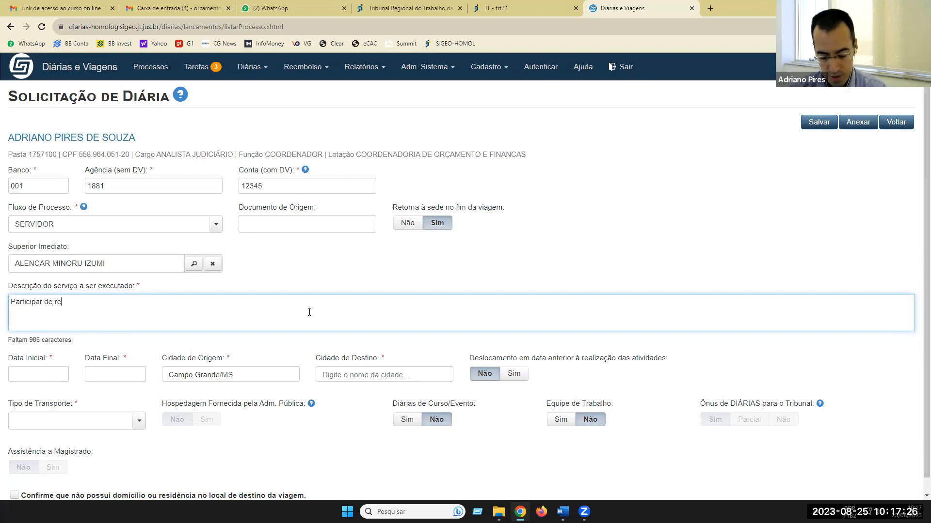
type("união na Vara ")
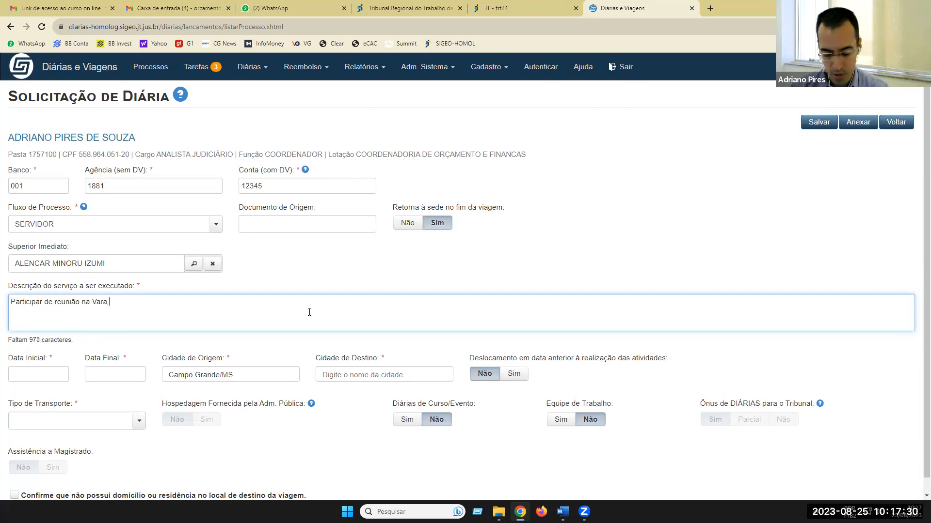
type("do Trabal")
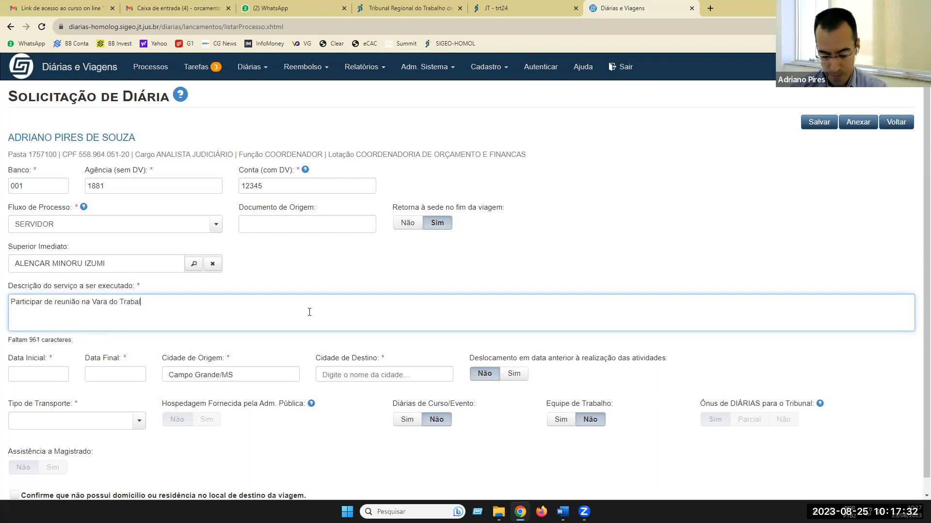
type("ho.")
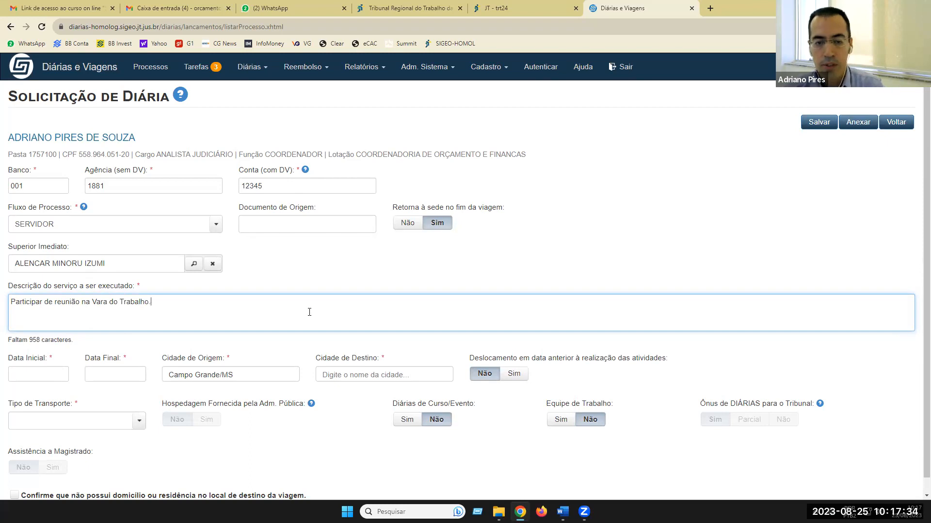
scroll(223, 304, "down", 1)
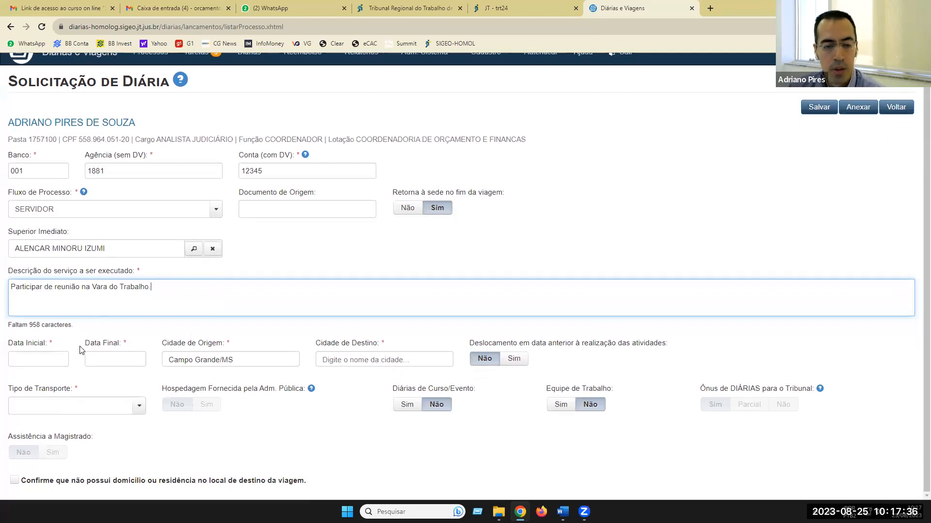
- Pick 04/09/2023 as Data Inicial and 05/09/2023 as Data Final
left_click(57, 357)
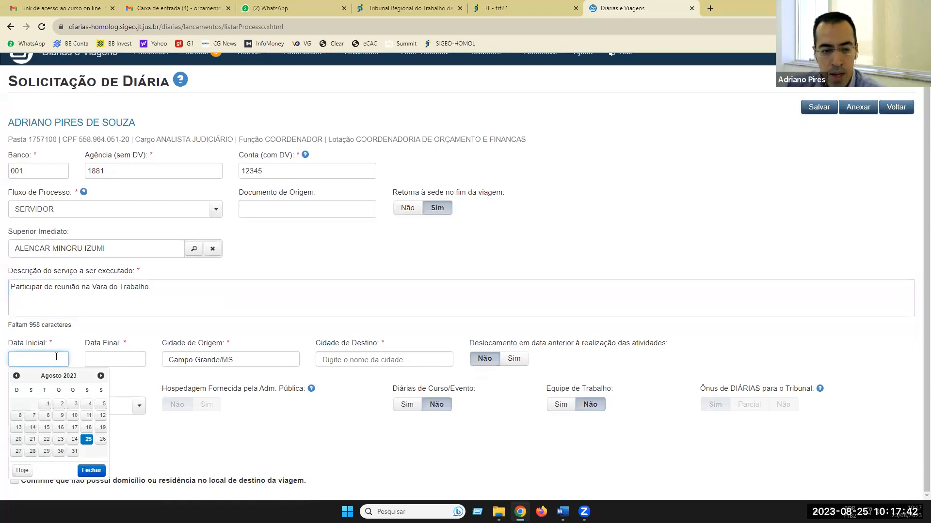
left_click(100, 377)
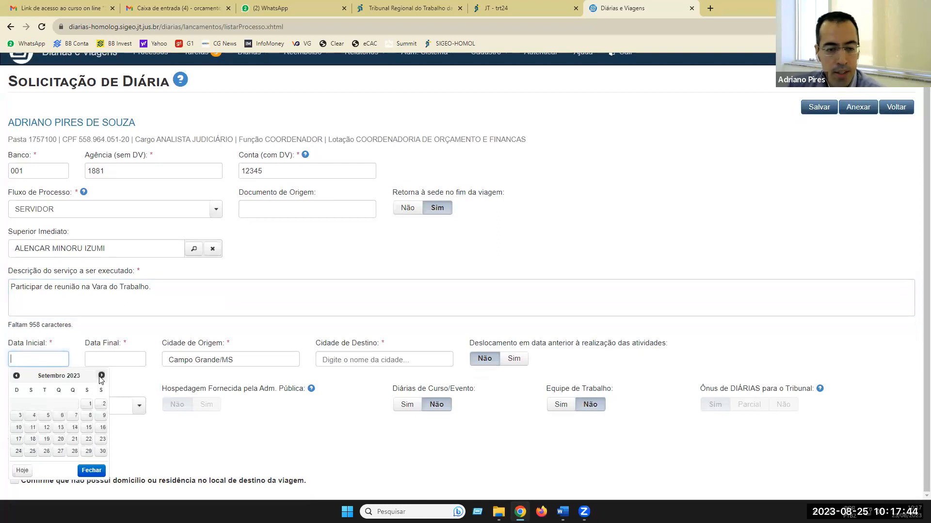
left_click(33, 418)
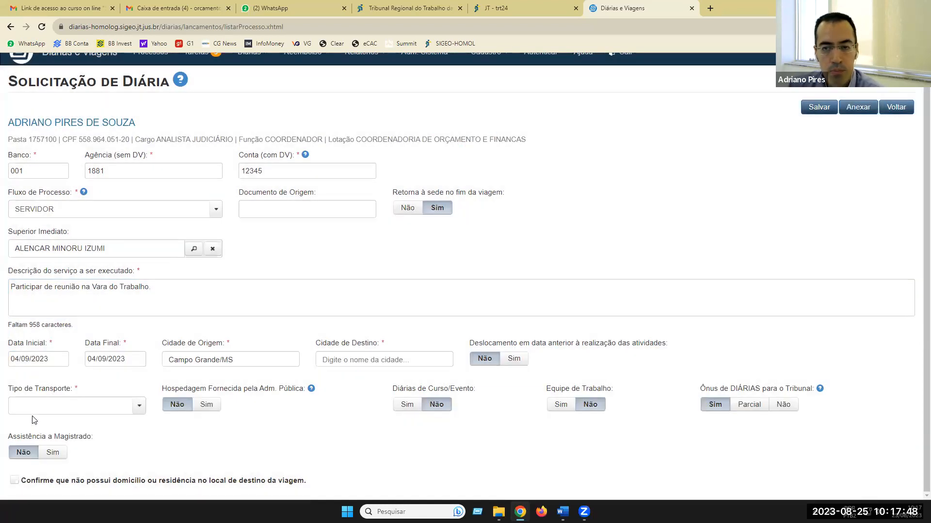
left_click(132, 360)
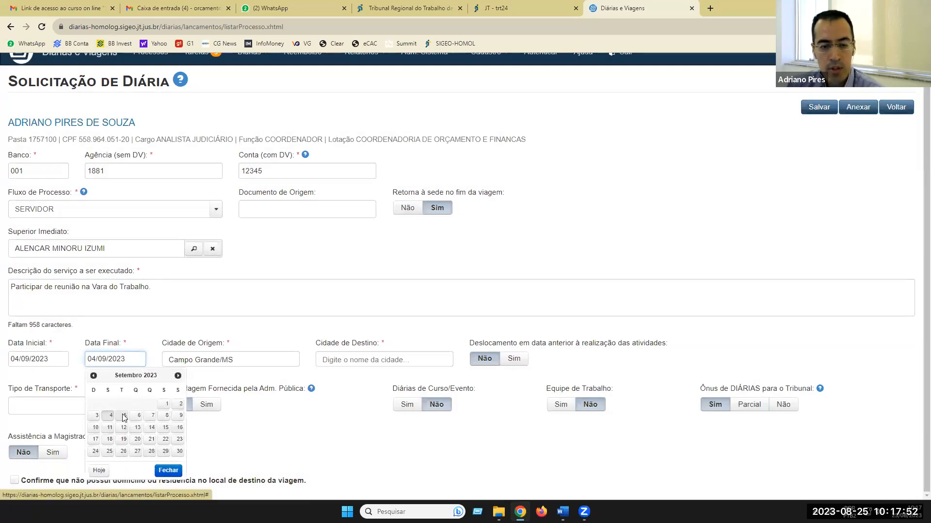
left_click(121, 416)
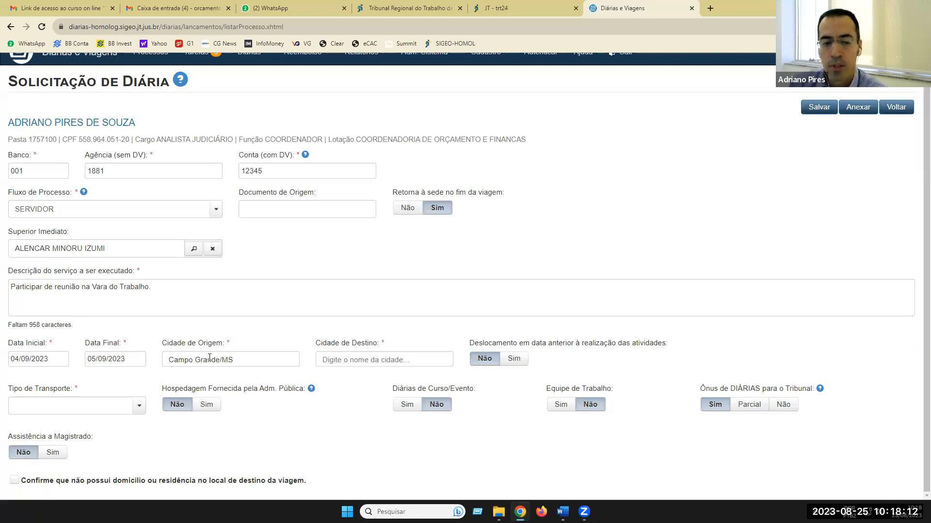
- Choose Dourados/MS as the destination city
left_click(395, 363)
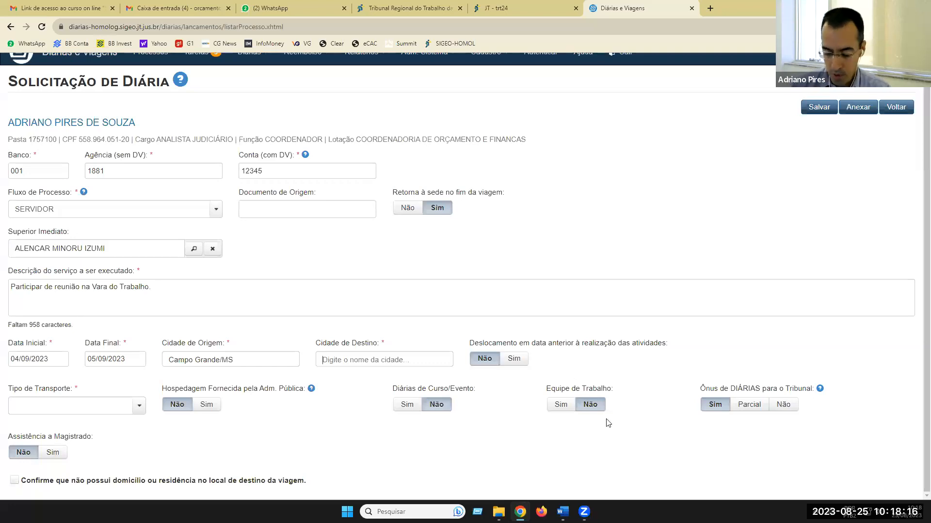
type("dourados")
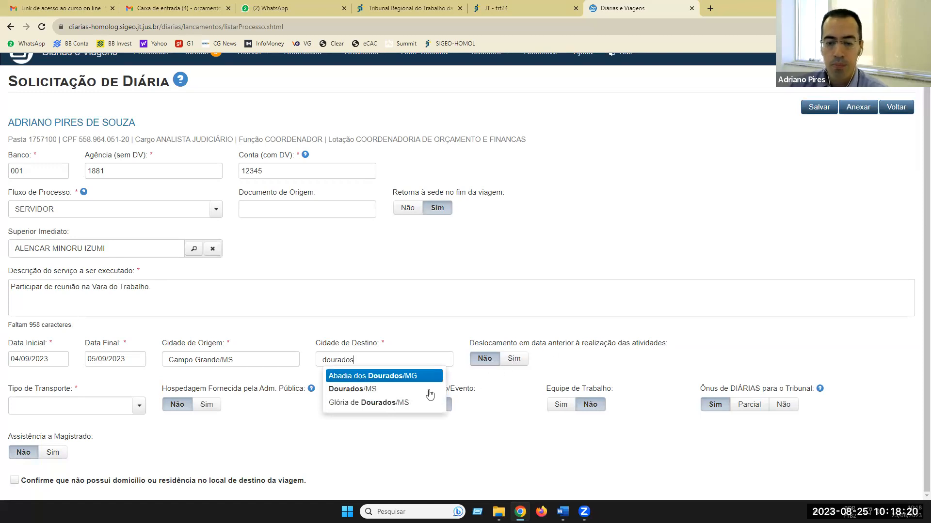
left_click(360, 389)
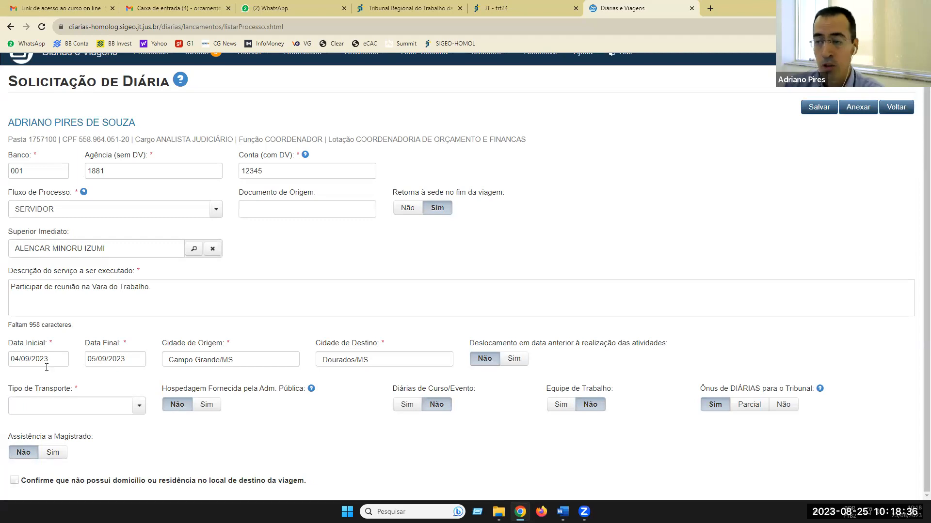
- Set Deslocamento em data anterior to Sim, then revert it to Não
left_click(515, 360)
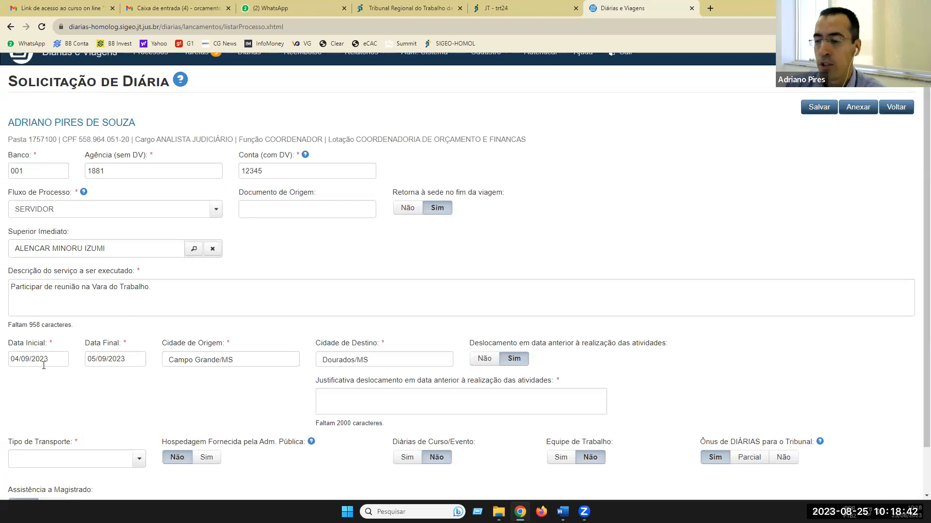
scroll(44, 365, "down", 1)
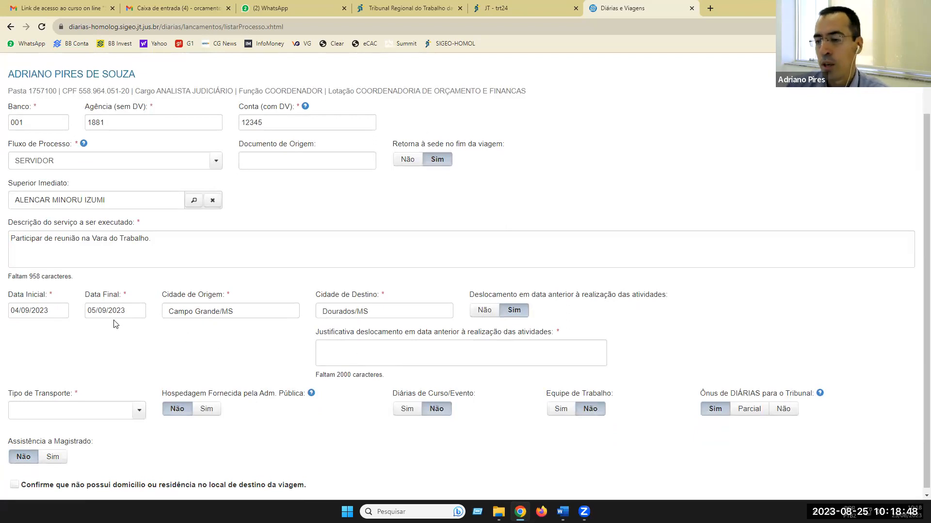
left_click(371, 351)
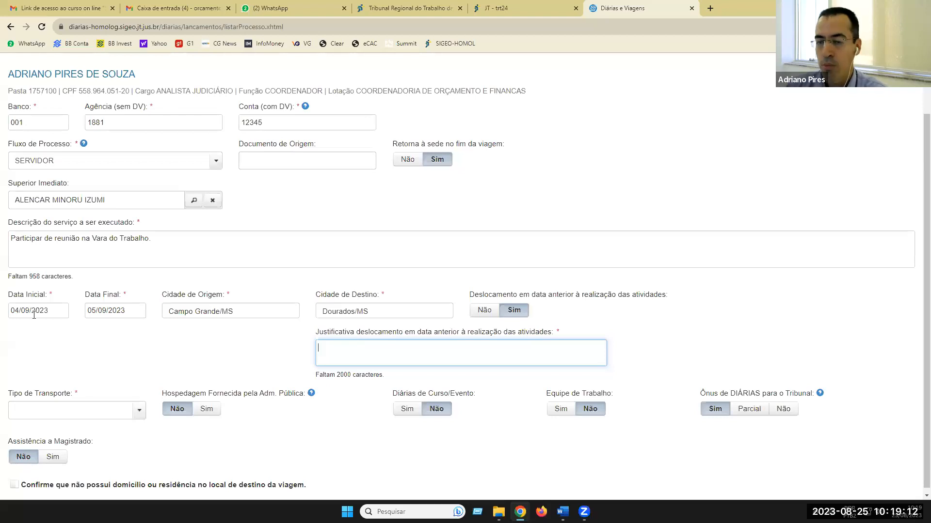
left_click(485, 310)
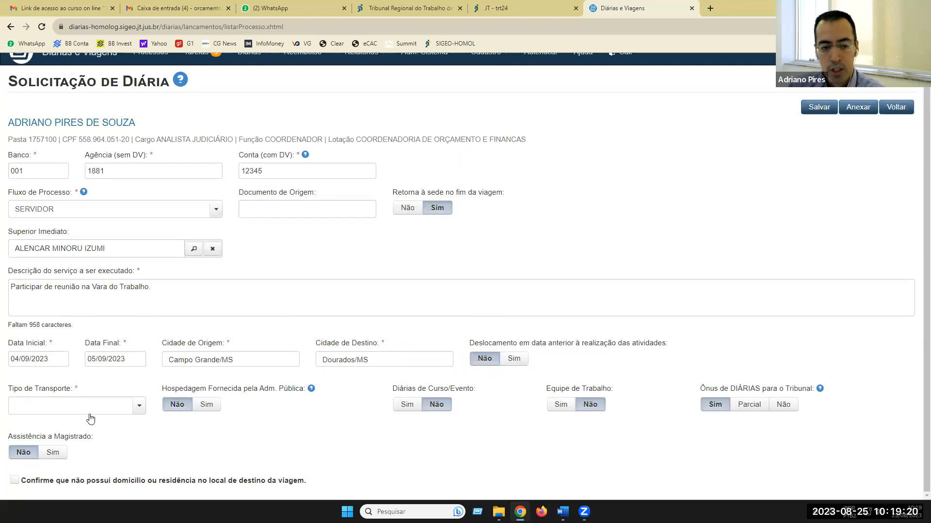
- Select Veículo Oficial as the Tipo de Transporte
left_click(139, 410)
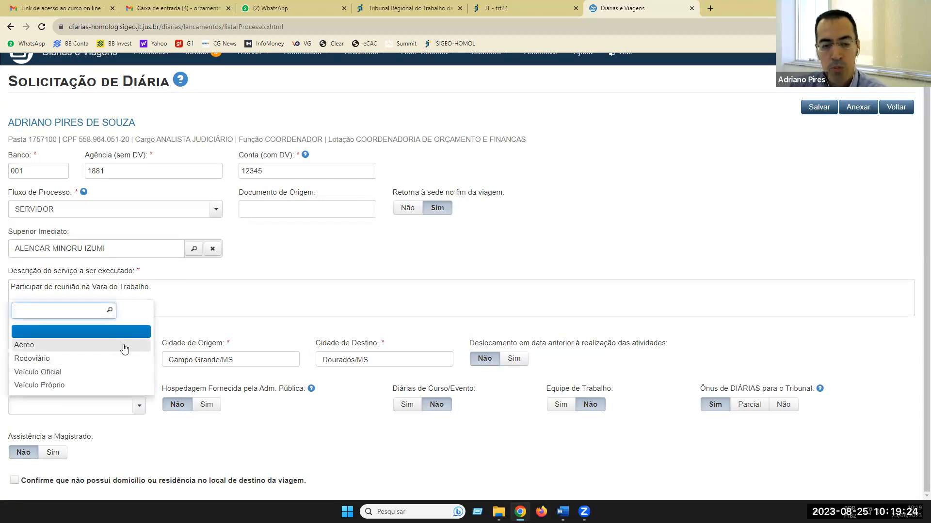
left_click(40, 374)
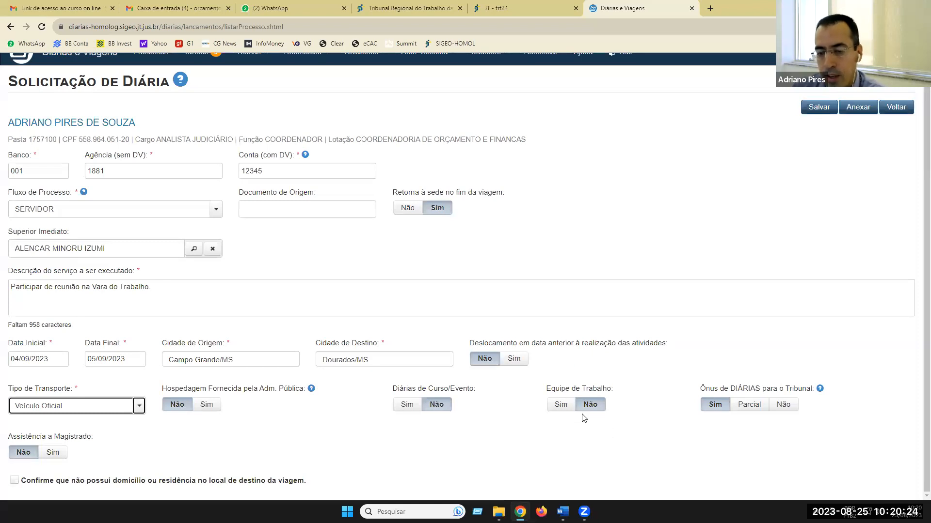
left_click(561, 403)
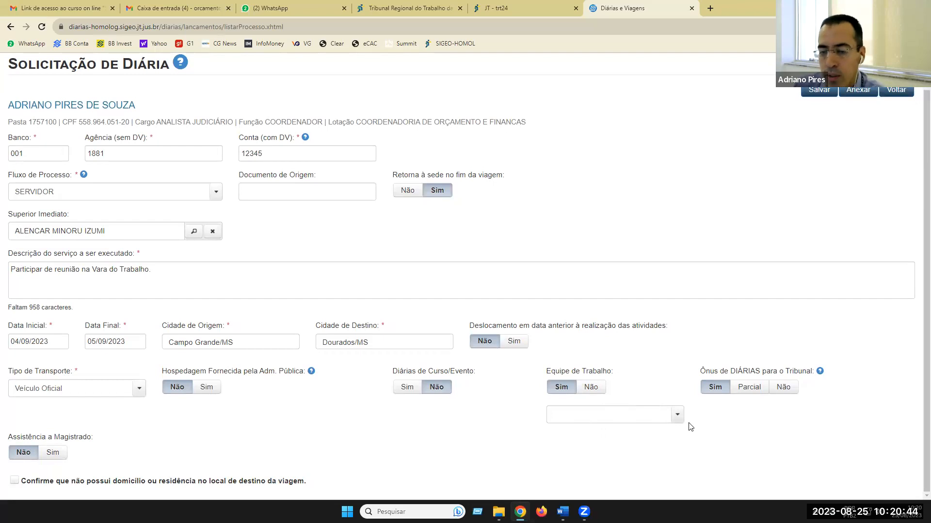
left_click(593, 387)
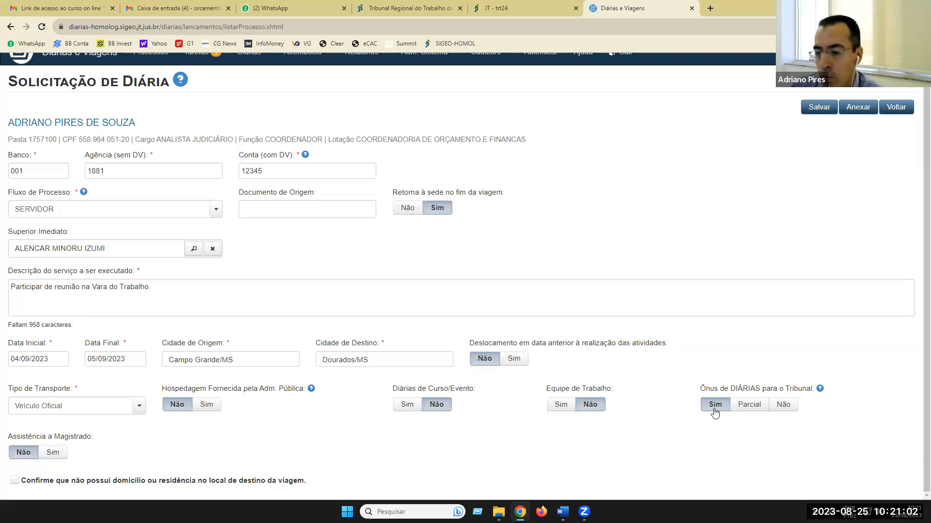
left_click(783, 405)
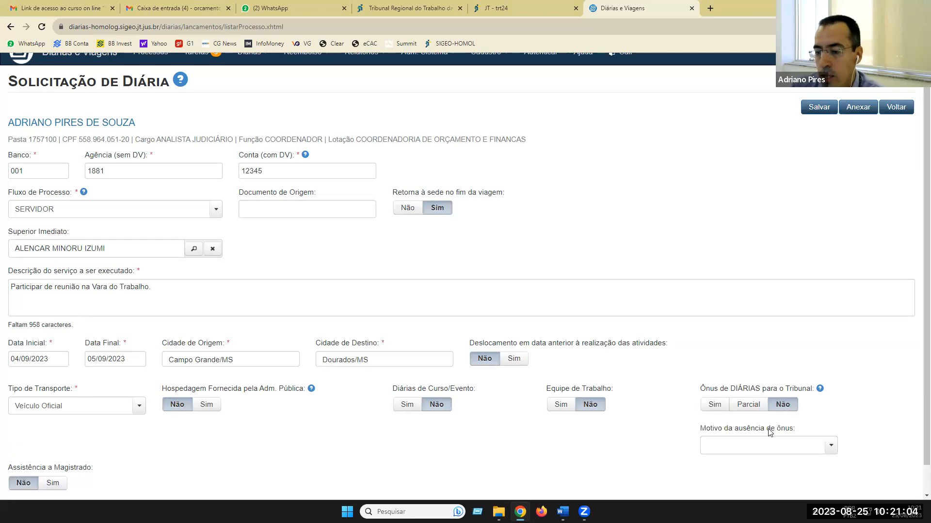
left_click(831, 446)
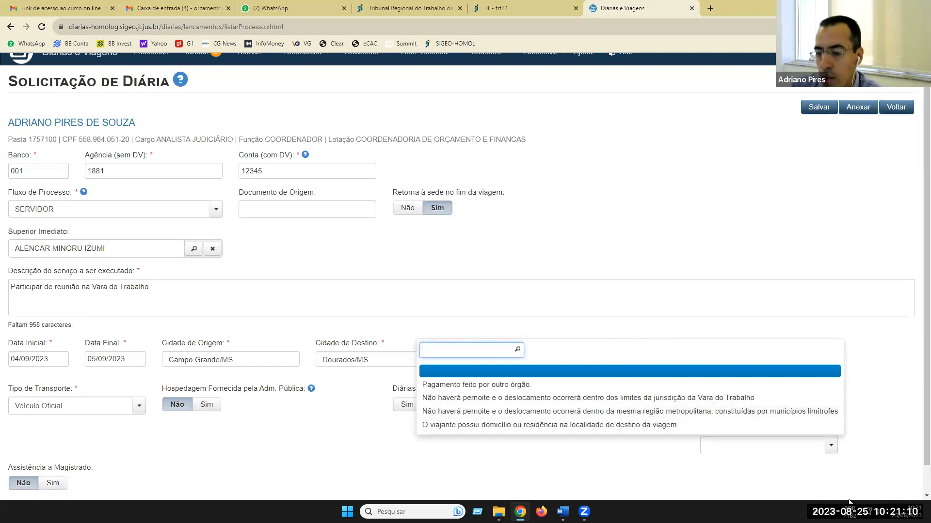
left_click(802, 477)
left_click(723, 407)
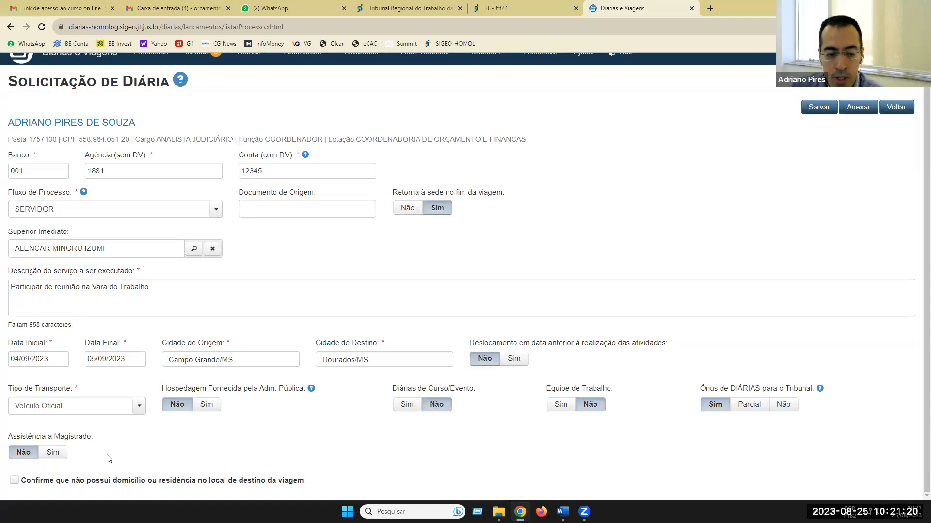
left_click(56, 455)
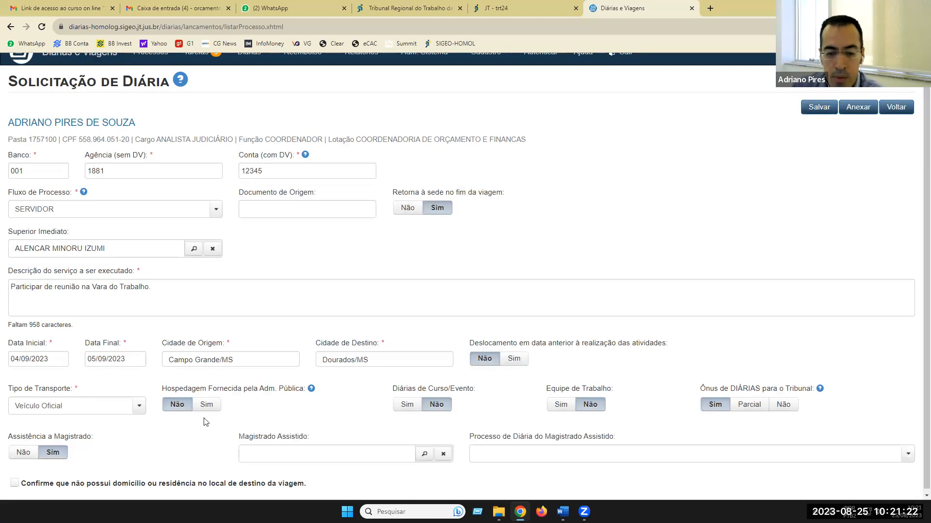
scroll(523, 379, "down", 1)
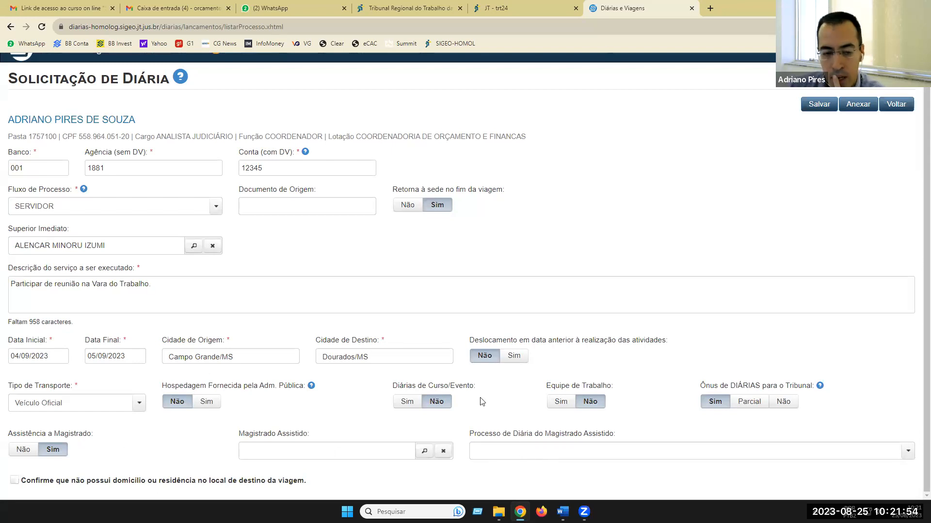
left_click(23, 450)
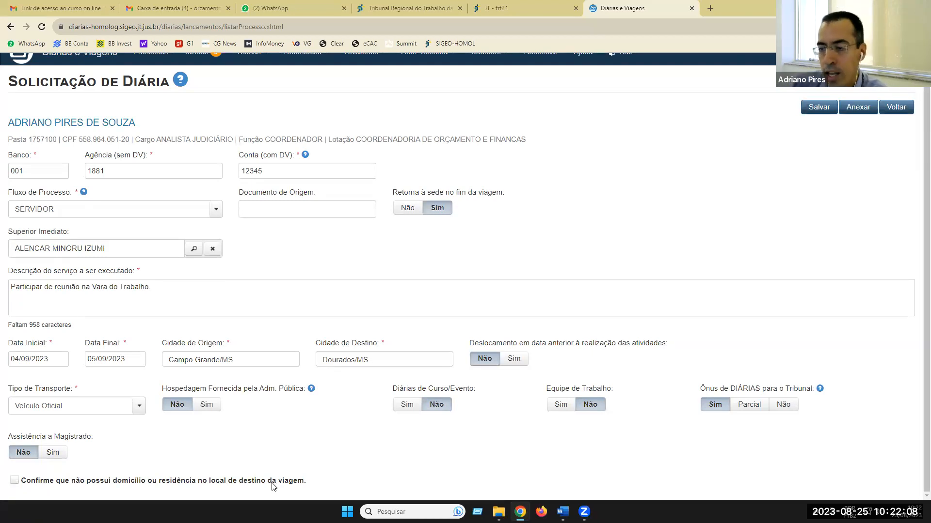
- Tick the no-residence-at-destination confirmation and save, creating unsent diária request 32/2023
left_click(14, 481)
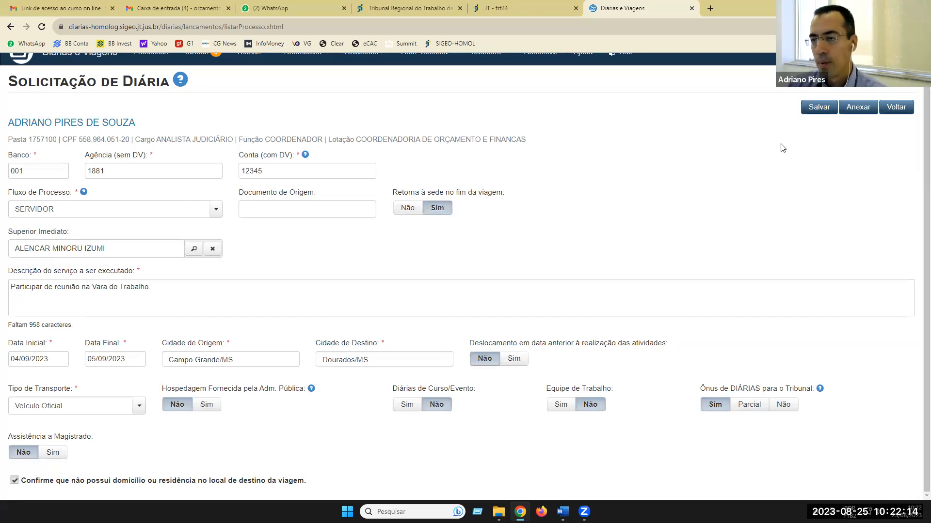
scroll(626, 271, "up", 1)
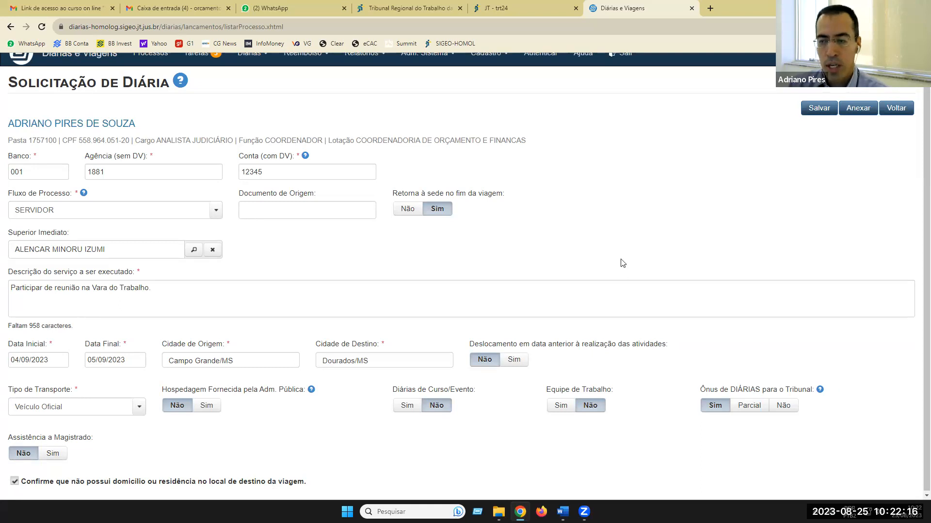
left_click(822, 122)
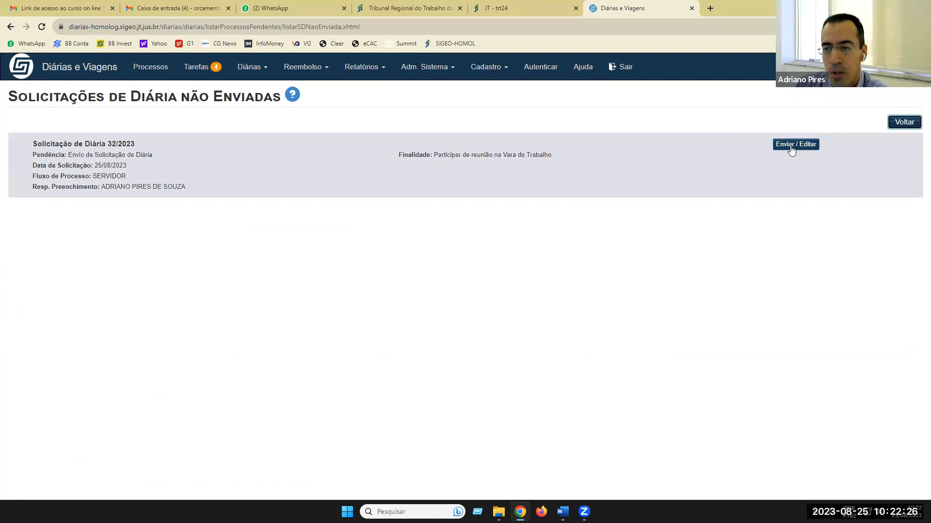
- Open request 32/2023, re-save its proposal unchanged, and bring up the Enviar page
left_click(790, 146)
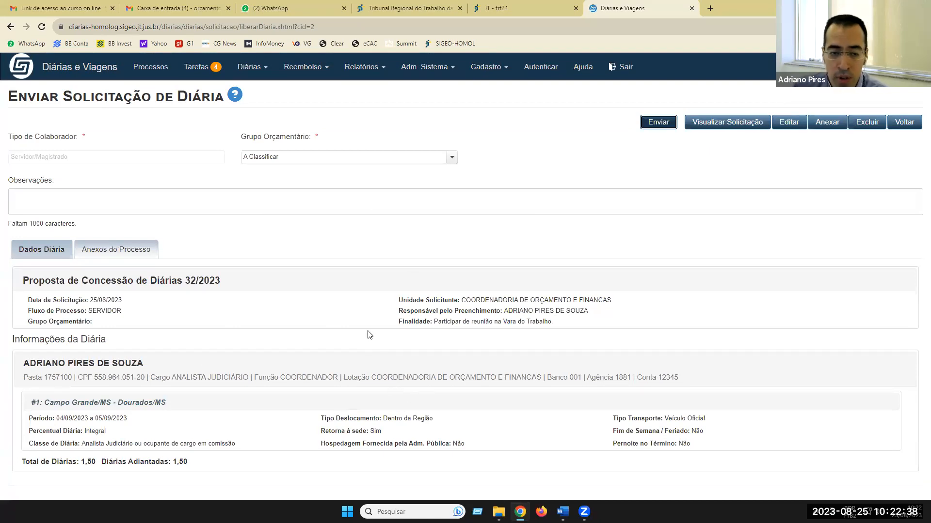
left_click(787, 124)
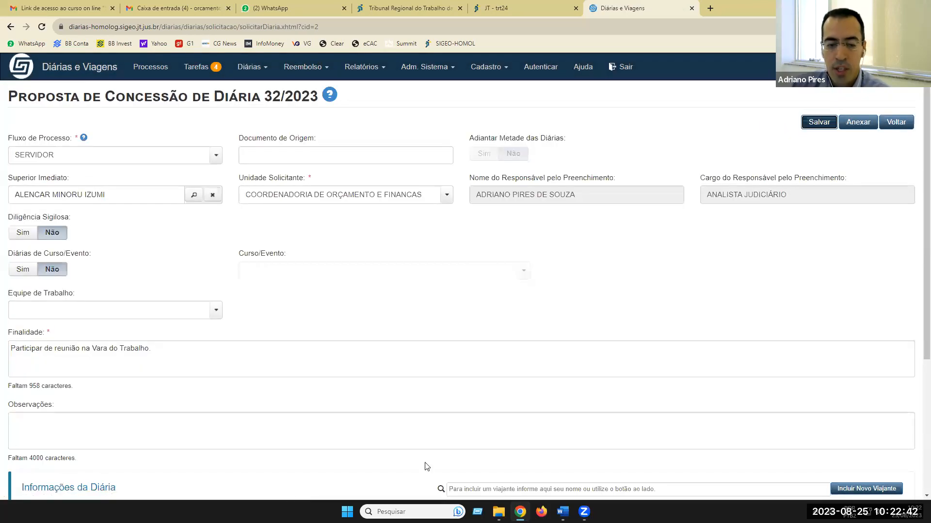
scroll(428, 279, "down", 4)
scroll(381, 271, "up", 4)
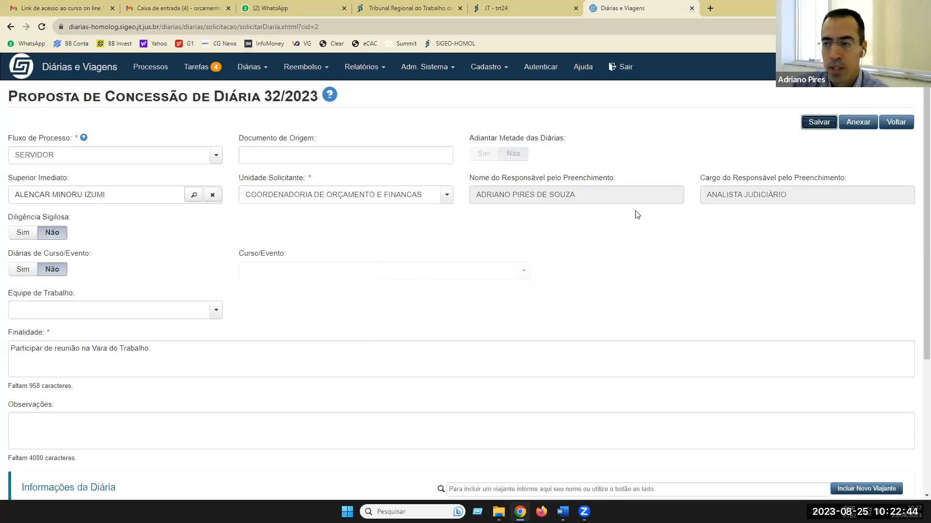
left_click(818, 123)
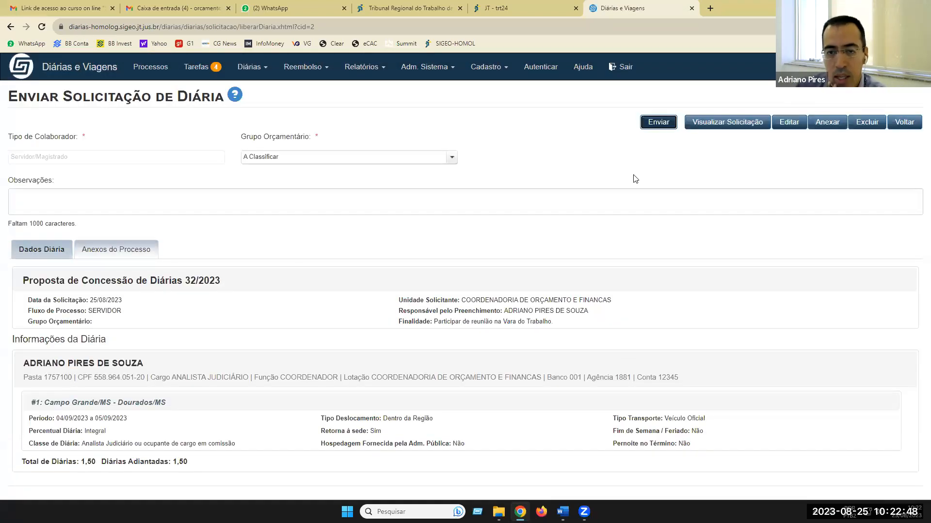
left_click(653, 126)
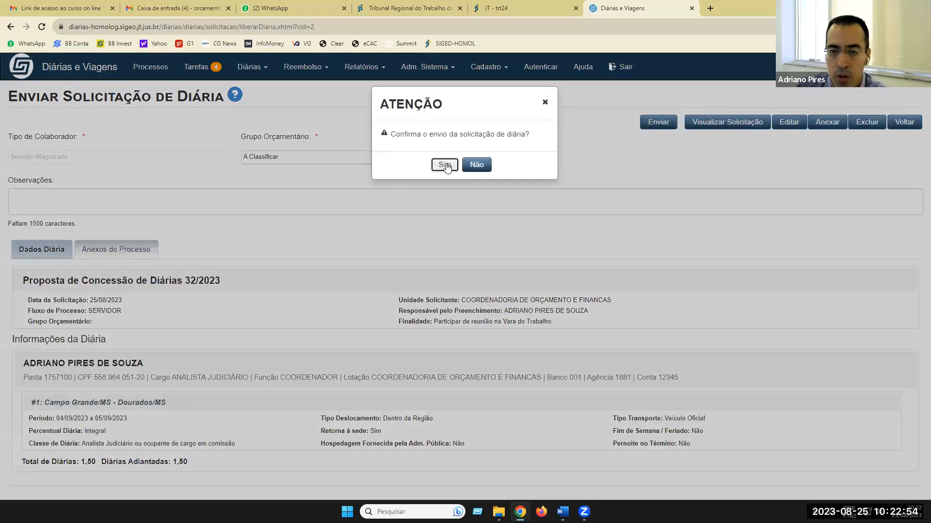
- Answer Sim in the ATENÇÃO dialog to confirm sending request 32/2023
left_click(445, 165)
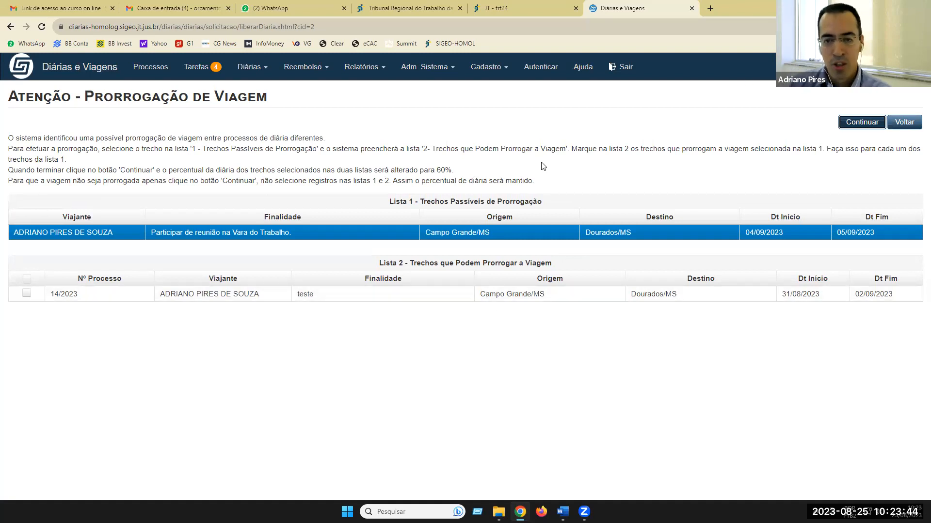
- Send 32/2023 without trip extension, then act as the immediate superior via Adm. Sistema > Selecionar Usuário
left_click(867, 122)
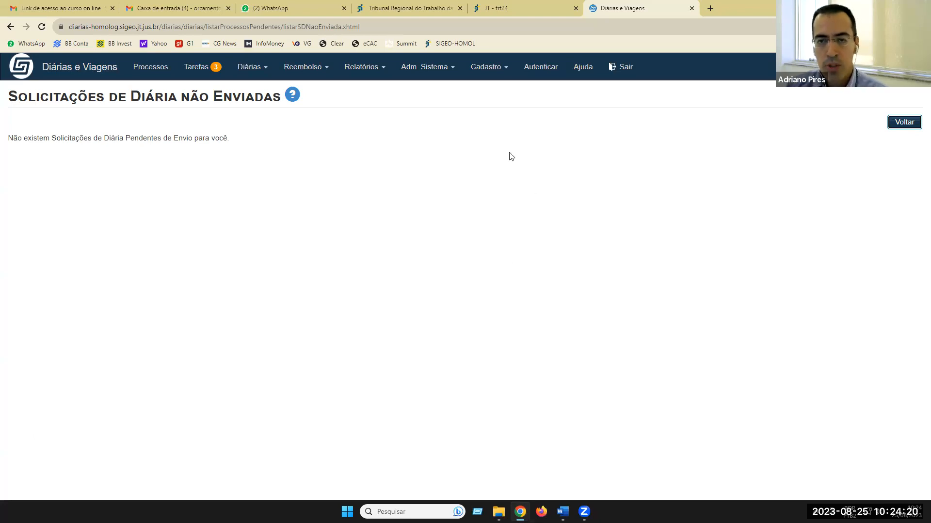
left_click(432, 71)
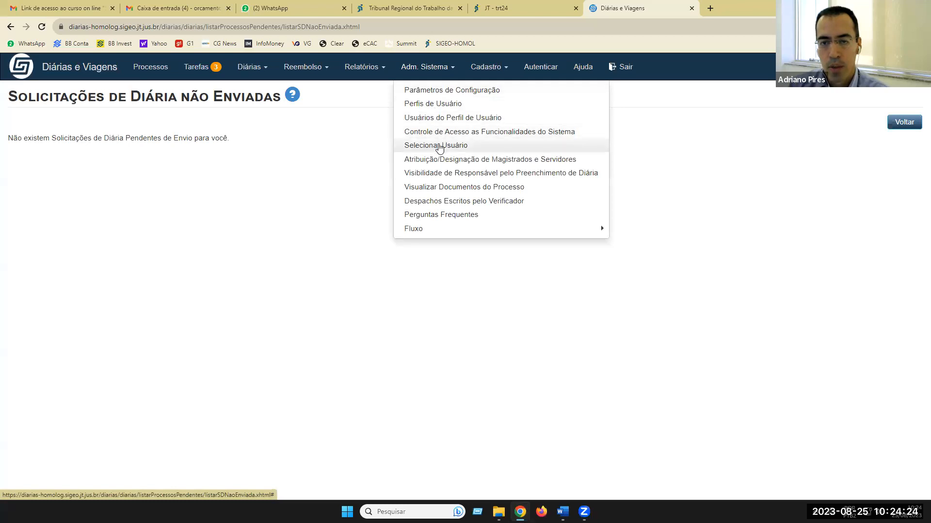
left_click(439, 146)
left_click(499, 159)
type("aln")
key("BackSpace")
key("BackSpace")
type("lencar")
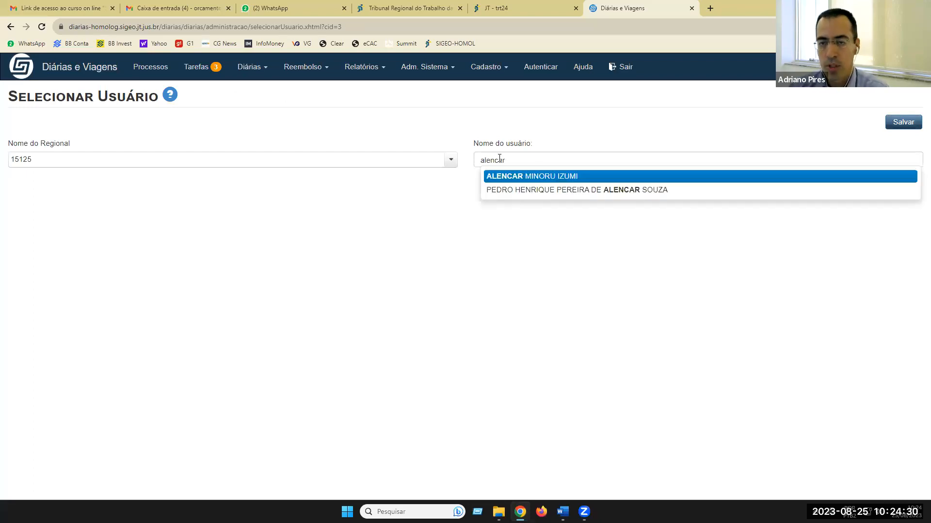
left_click(557, 179)
left_click(898, 126)
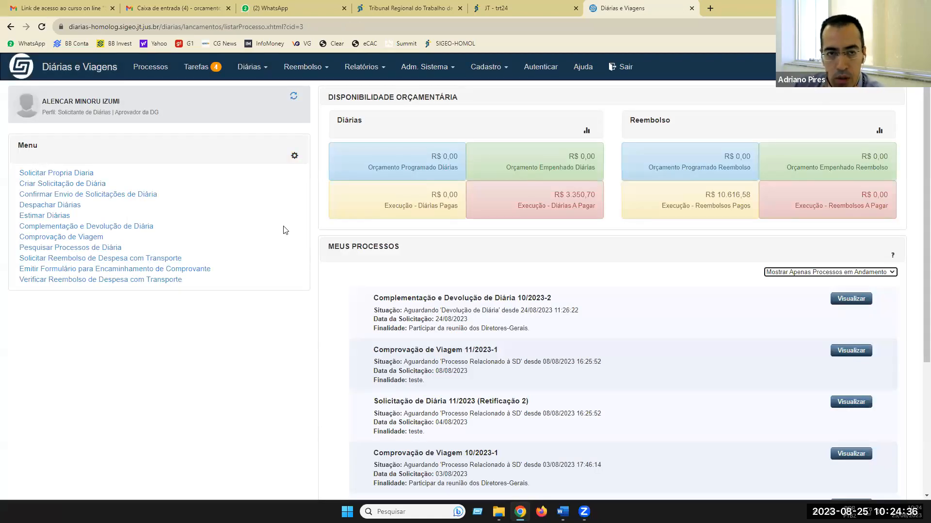
- Open Tarefas to find request 32/2023 awaiting Aprovação do Superior Imediato
left_click(201, 68)
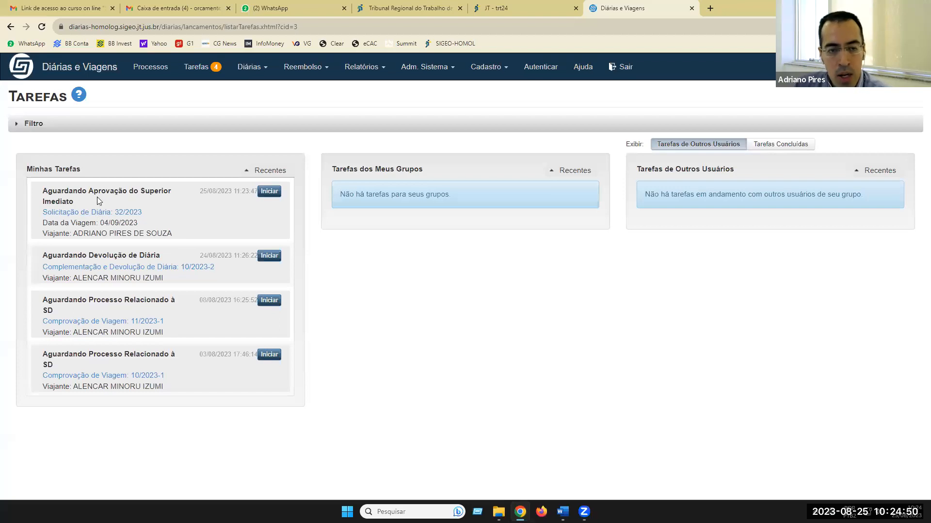
left_click(73, 208)
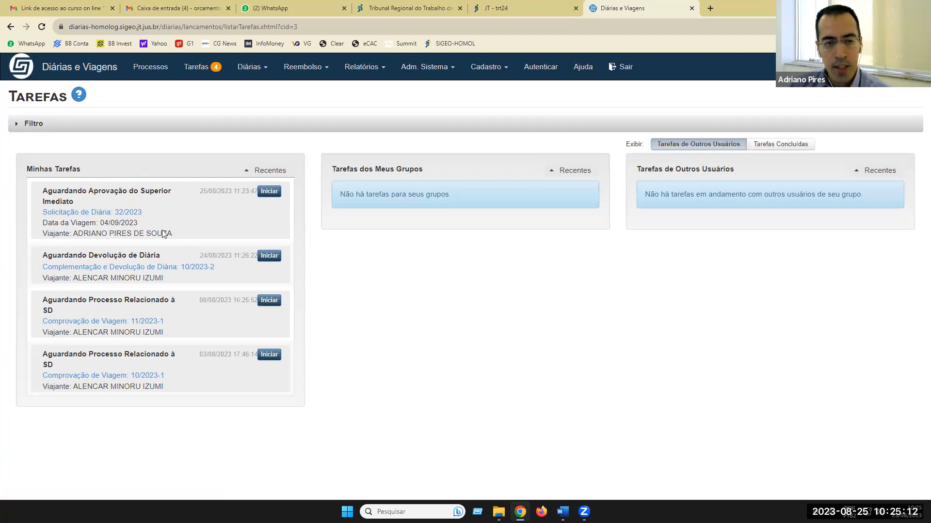
- Start the approval task for proposal 32/2023 and look over its trip legs and history
left_click(266, 193)
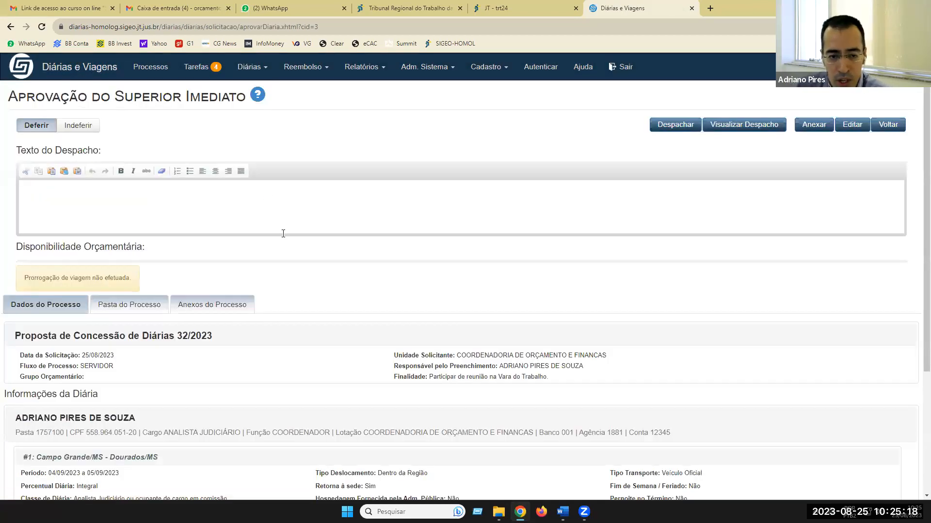
scroll(432, 210, "down", 3)
scroll(319, 138, "down", 1)
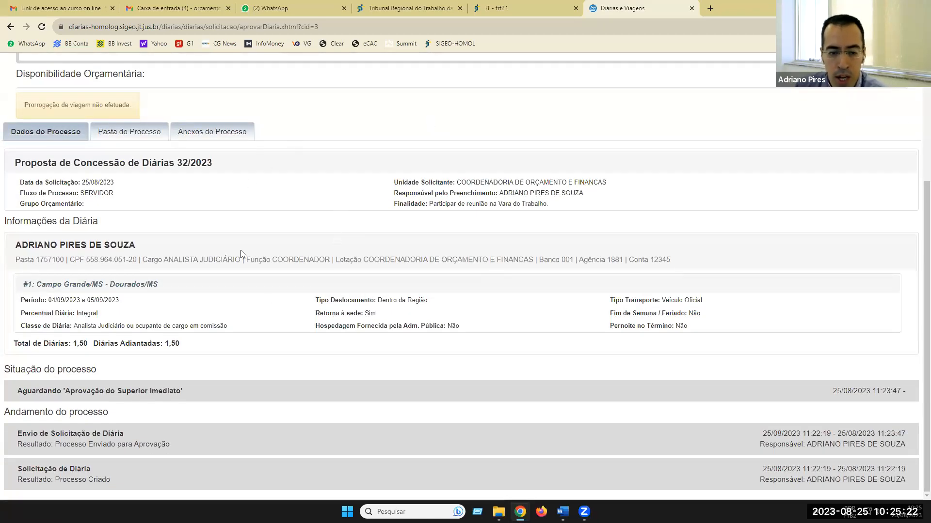
scroll(351, 274, "up", 1)
scroll(351, 273, "up", 4)
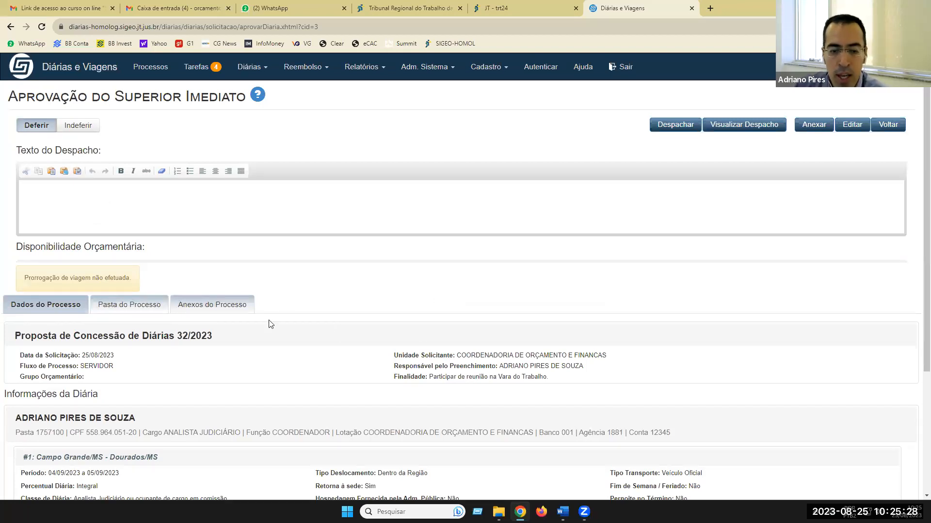
scroll(290, 385, "down", 2)
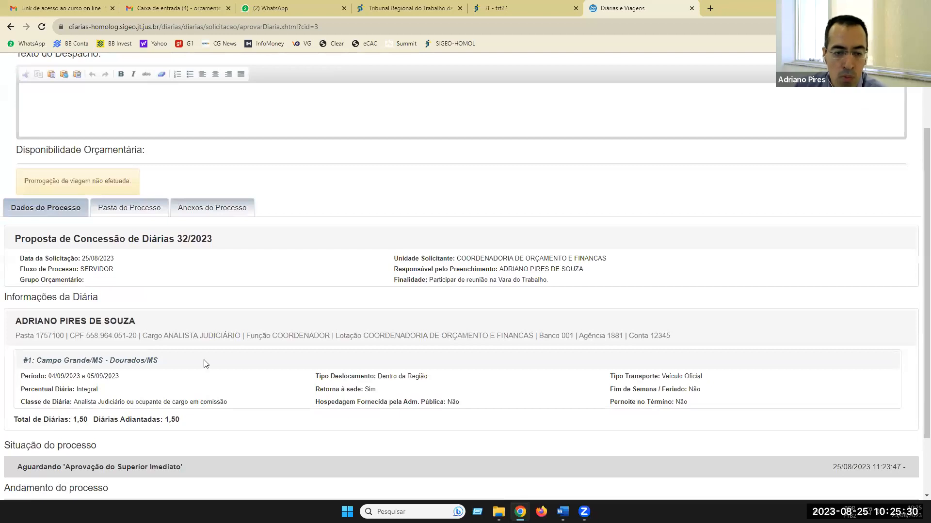
scroll(205, 364, "down", 1)
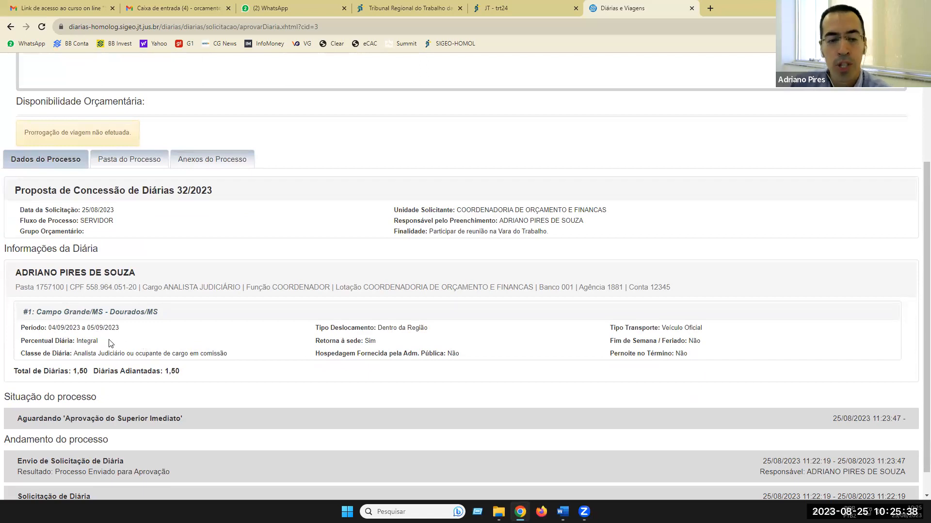
scroll(109, 342, "up", 3)
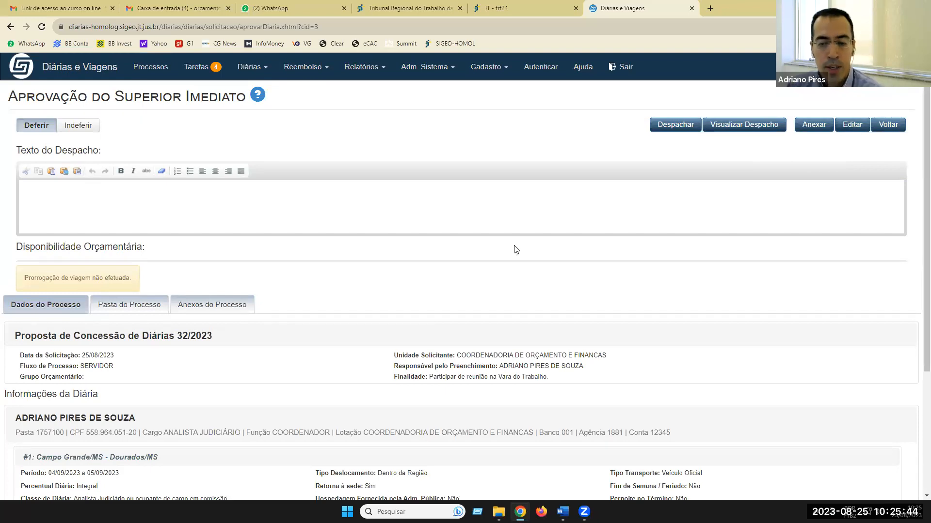
scroll(515, 249, "down", 1)
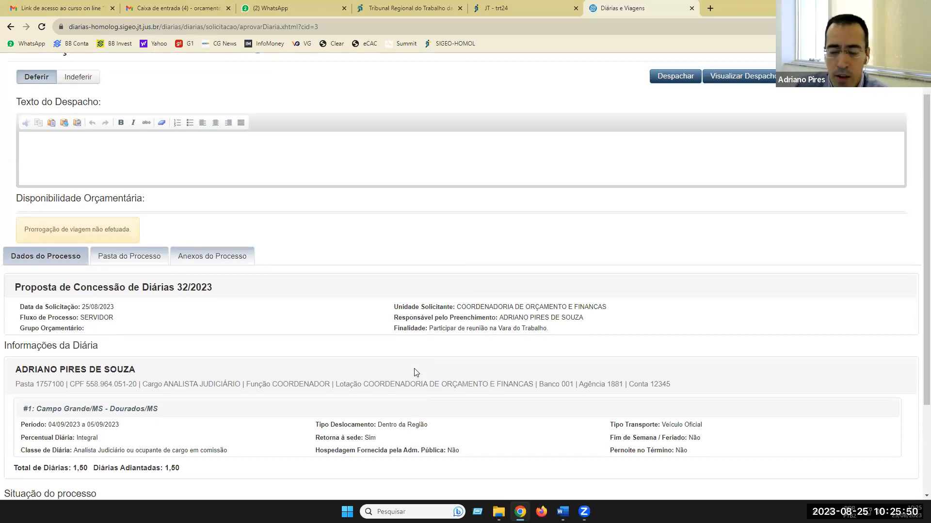
scroll(433, 339, "up", 1)
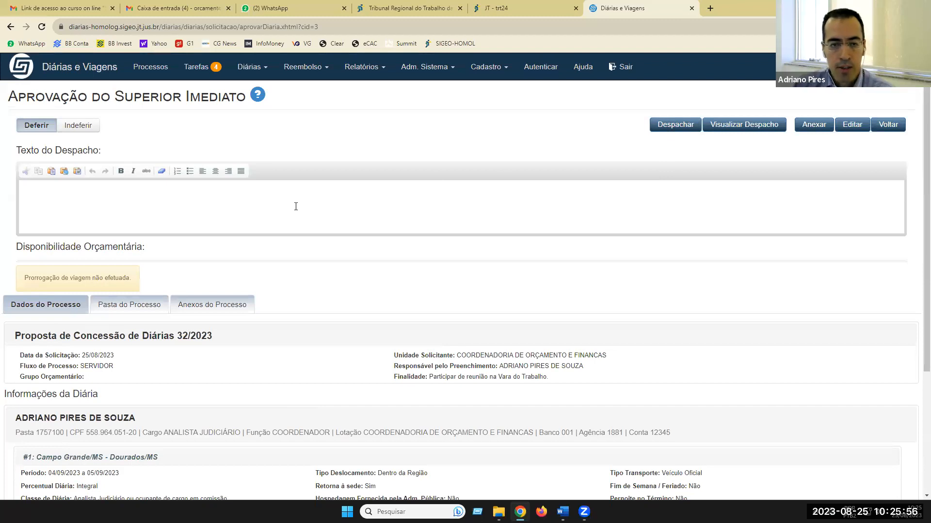
- Dispatch 32/2023 with the note 'De acordo.' and confirm the approval
left_click(481, 206)
type("De acordo.")
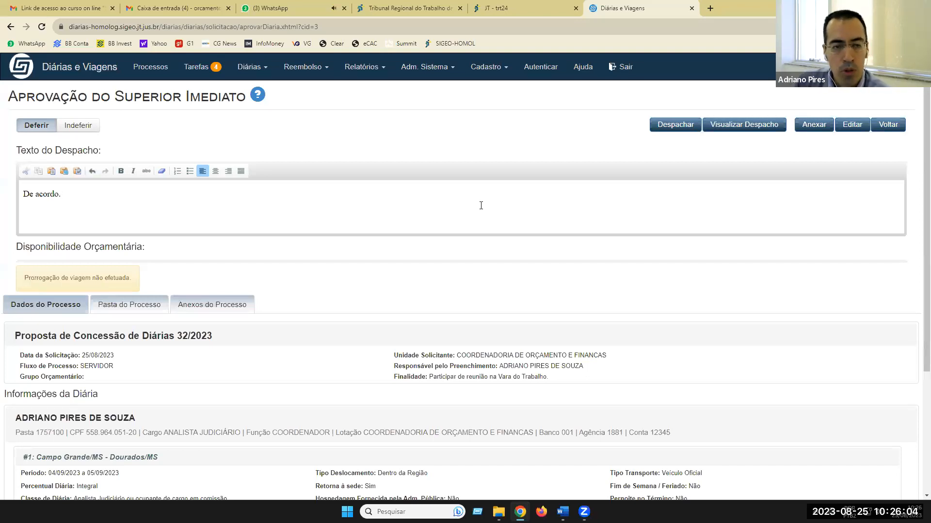
left_click(676, 129)
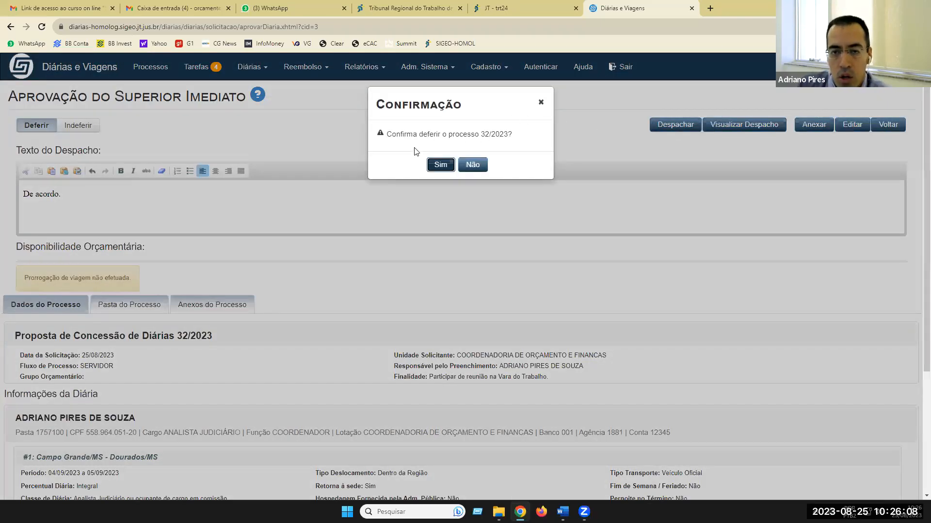
left_click(442, 166)
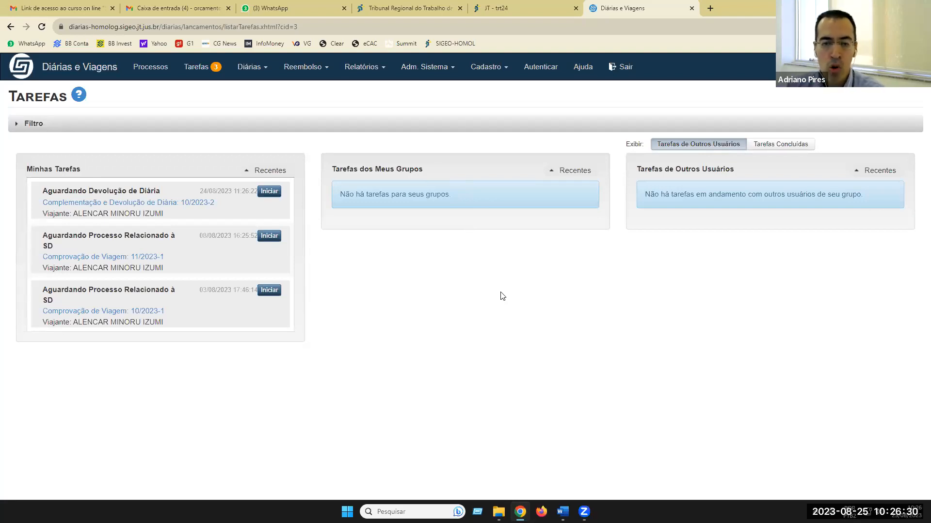
- Log out, then log back in with the original user's username and password
left_click(627, 68)
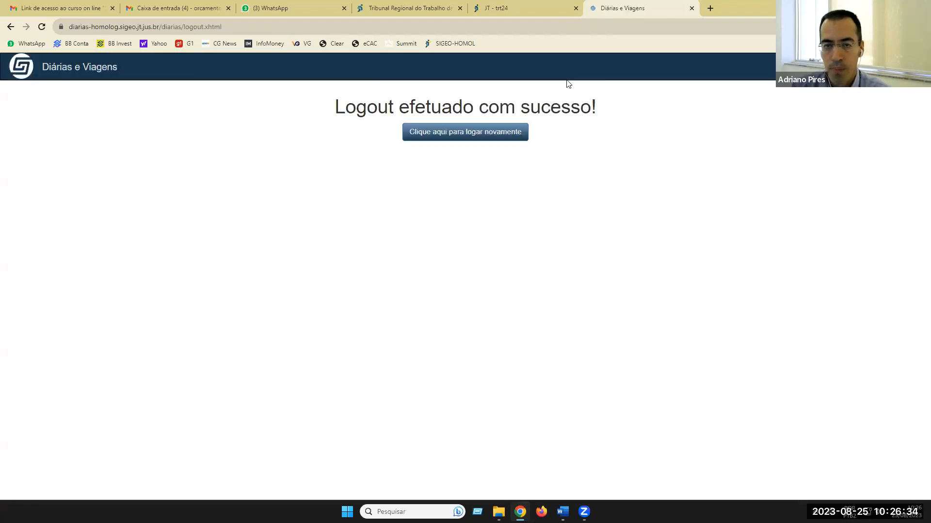
left_click(469, 133)
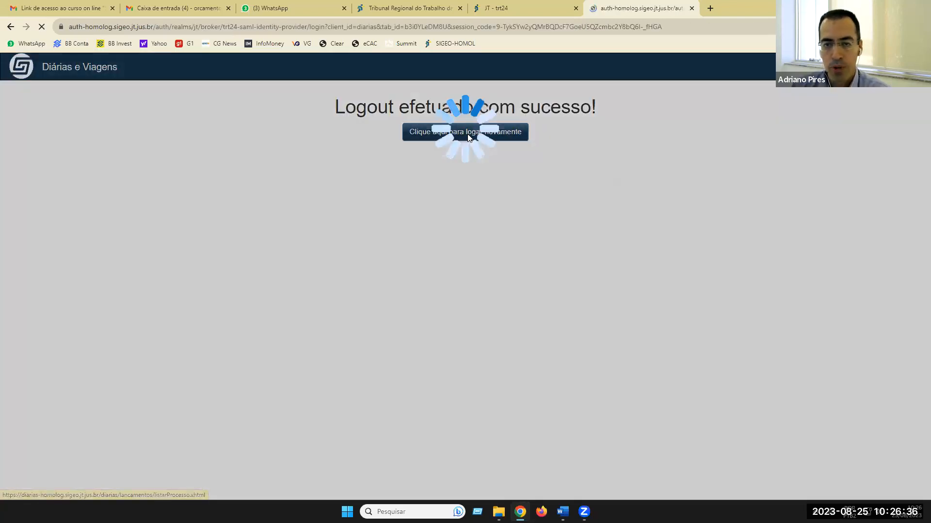
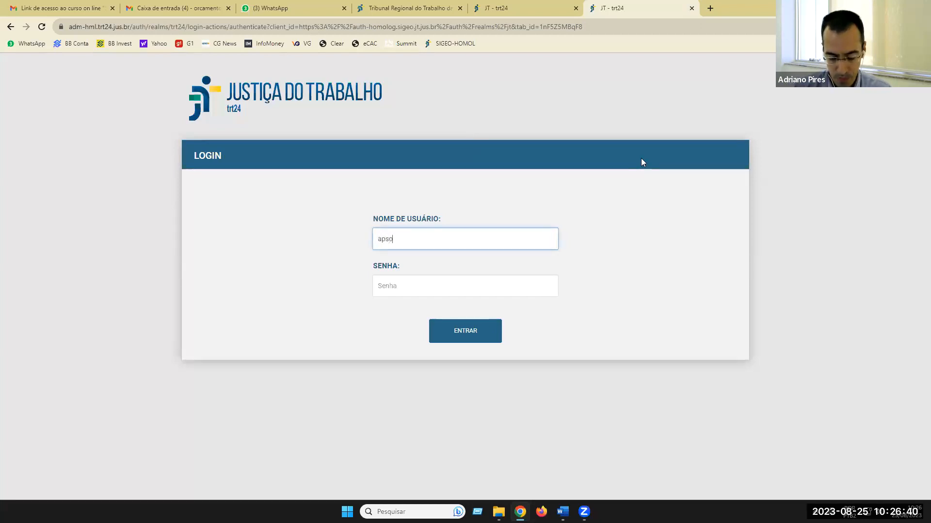
key("Tab")
type("••••••••••••")
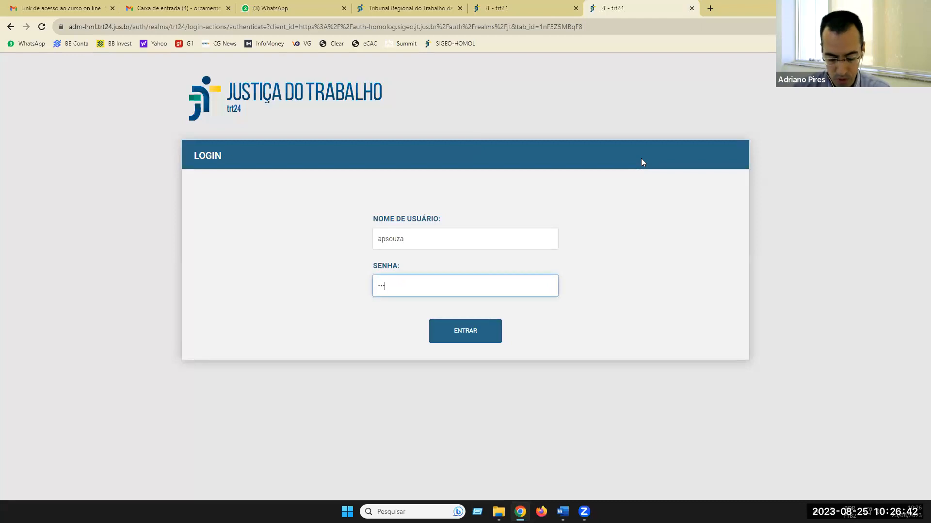
type("••••••")
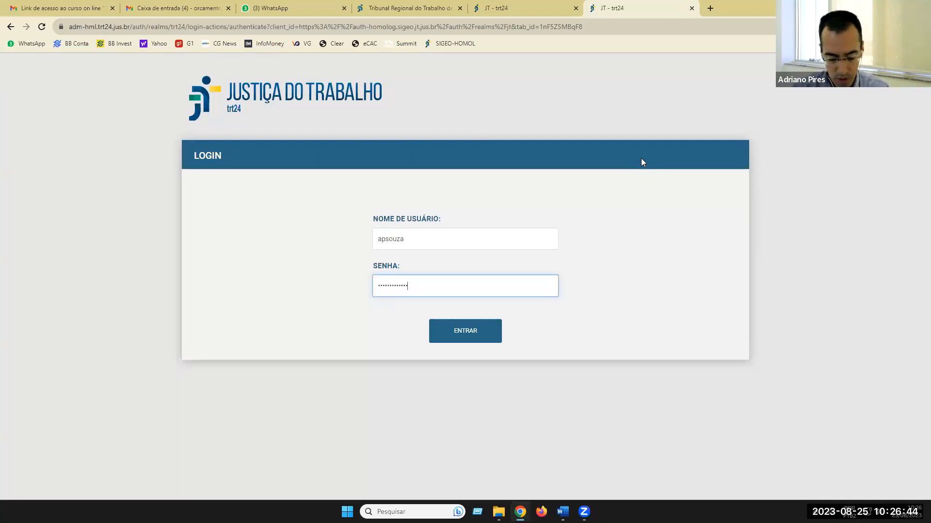
left_click(475, 332)
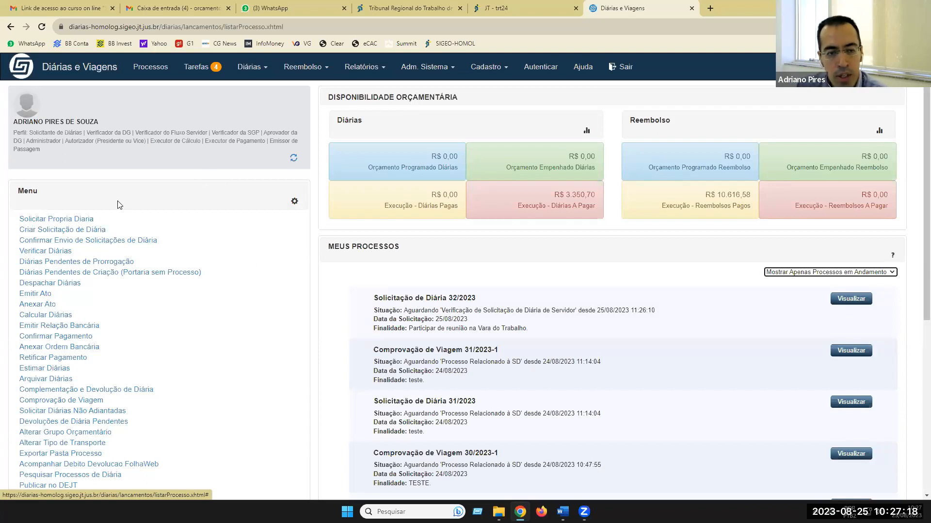
- Create a new diária request using the SERVIDOR process flow
left_click(65, 232)
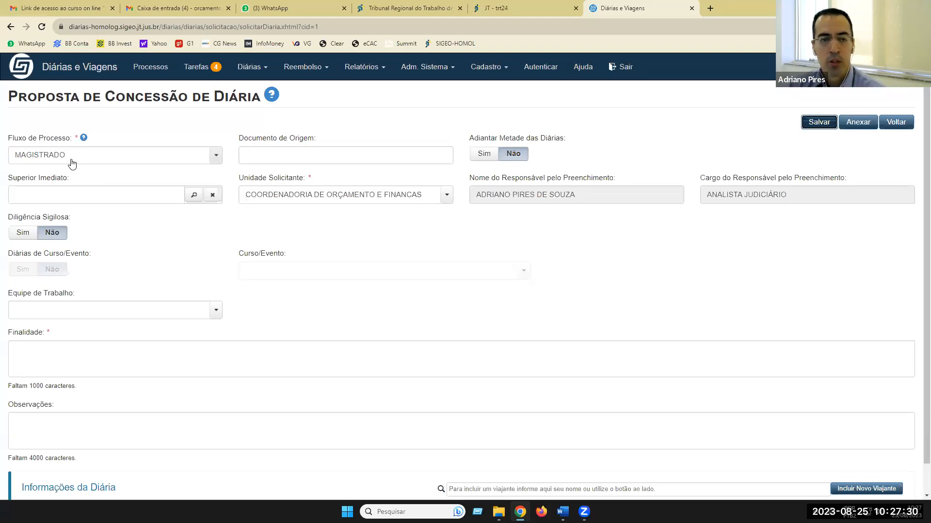
left_click(215, 156)
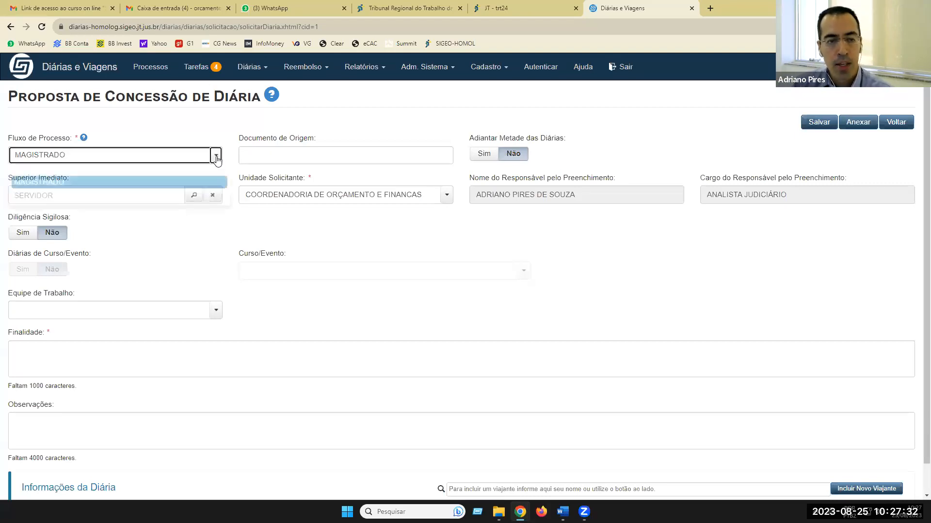
left_click(45, 197)
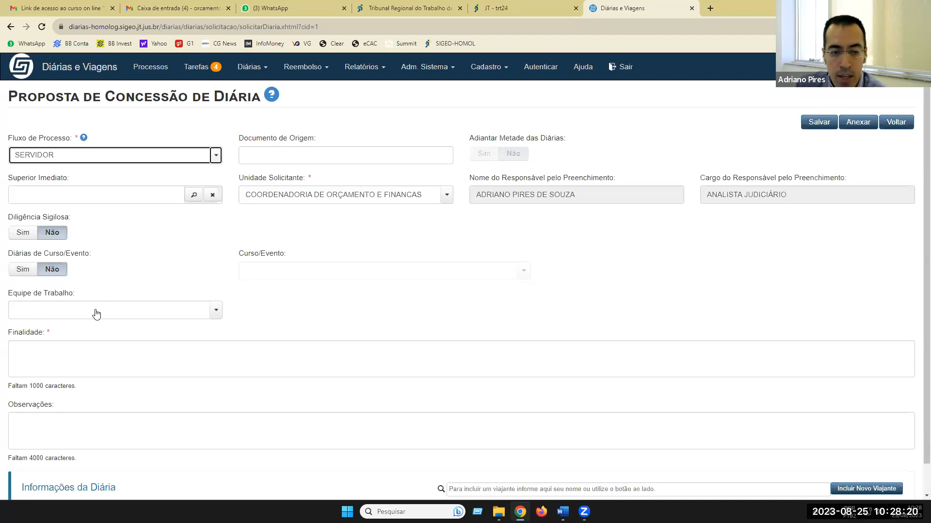
- Fill in Finalidade as 'Participar de reunião na Vara do Trabalho.'
scroll(103, 332, "down", 1)
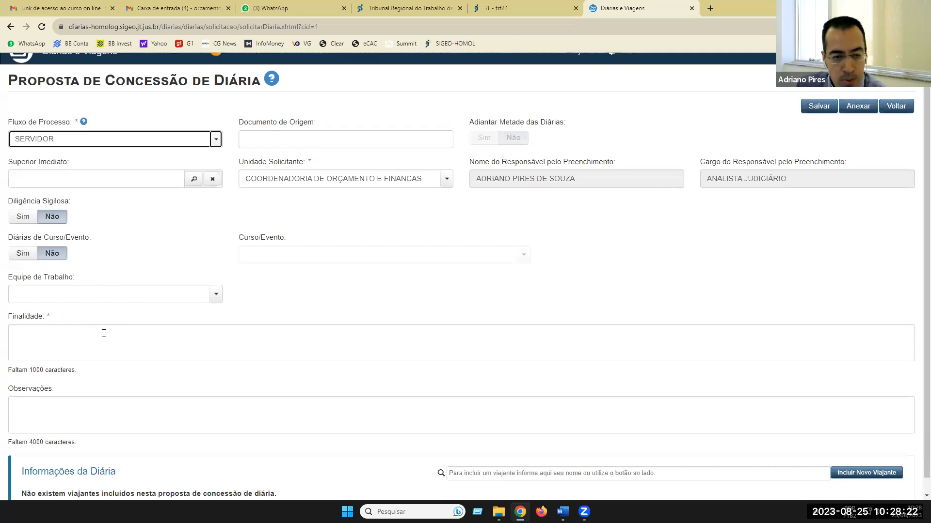
left_click(160, 338)
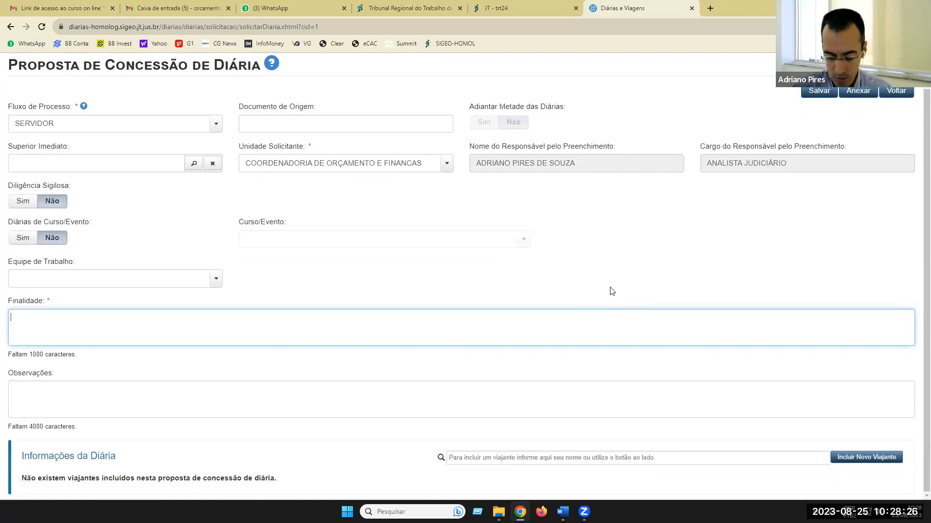
type("Partico")
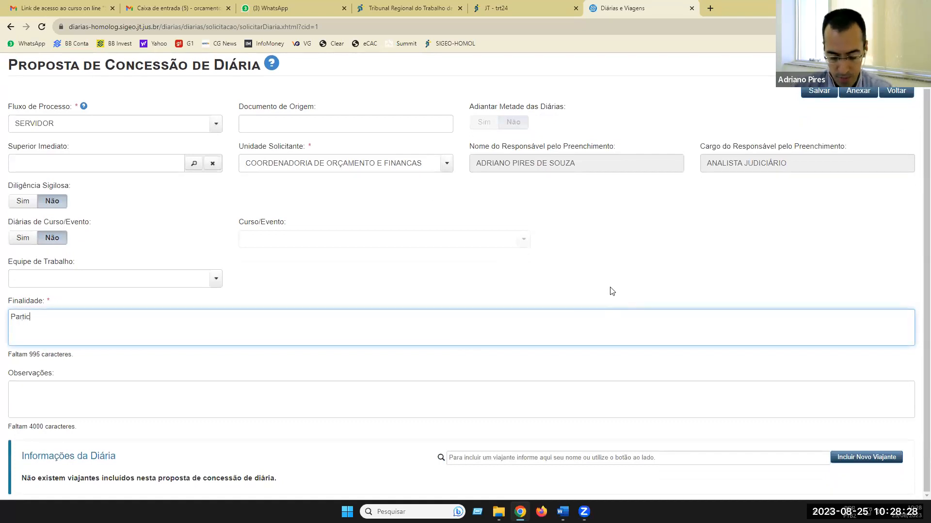
key("BackSpace")
key("BackSpace")
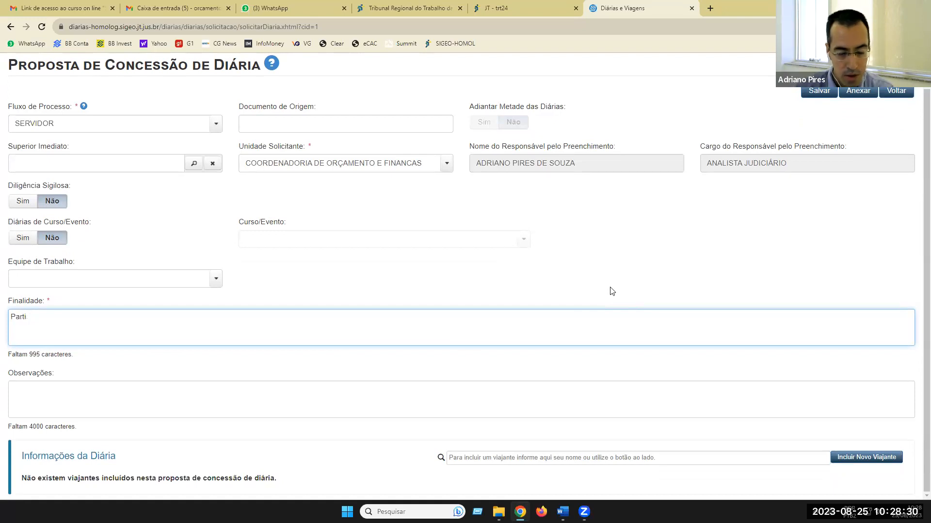
type("cipar de ")
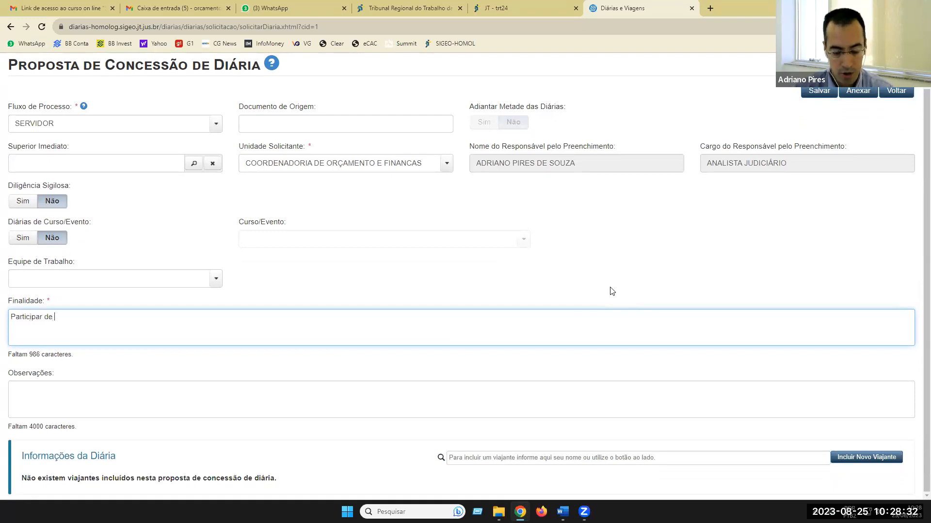
type("reuniã")
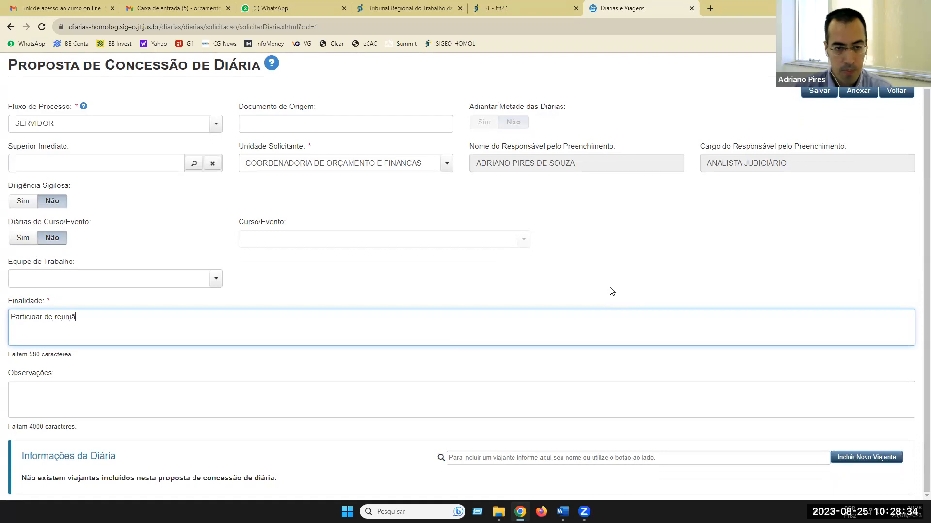
type("o na Vara d")
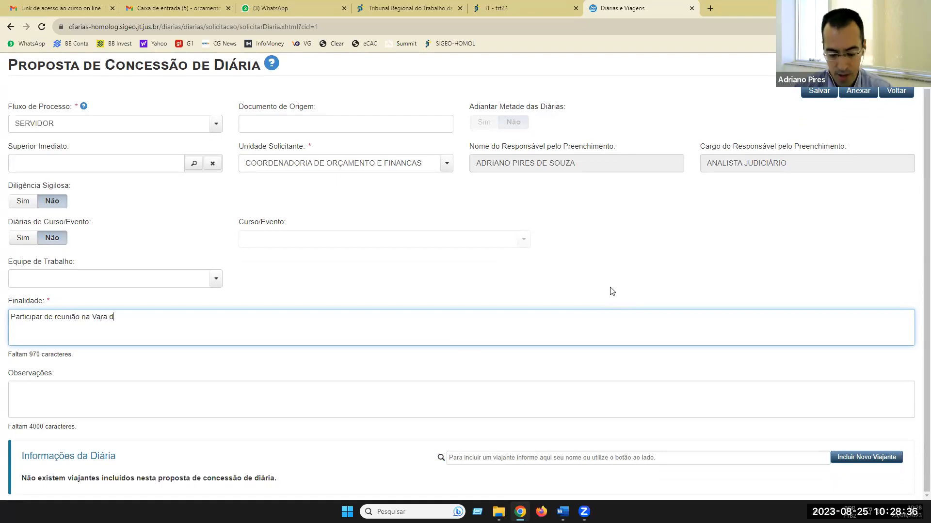
type("o Trabalho")
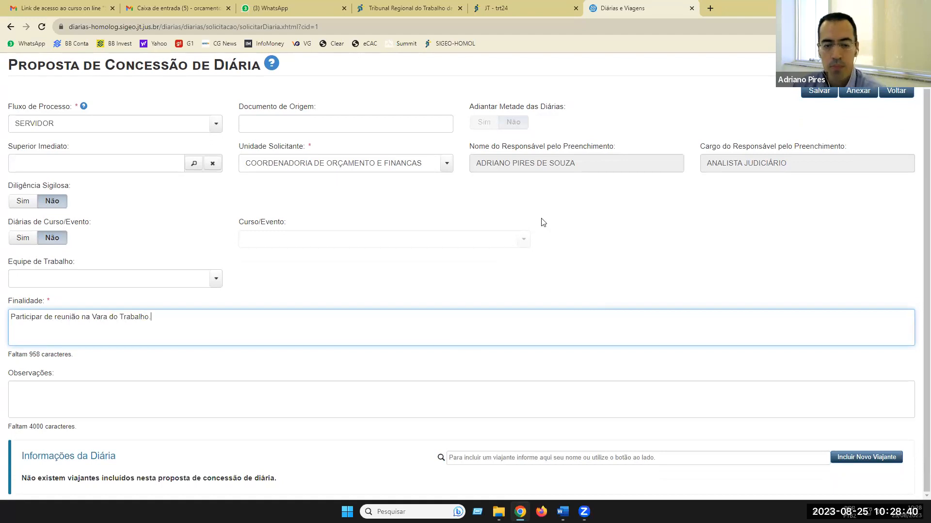
left_click(567, 378)
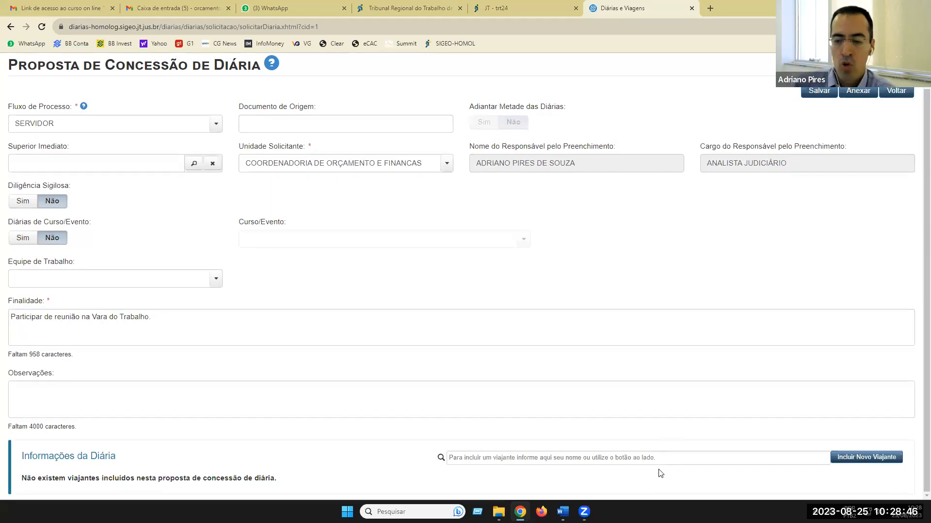
left_click(848, 464)
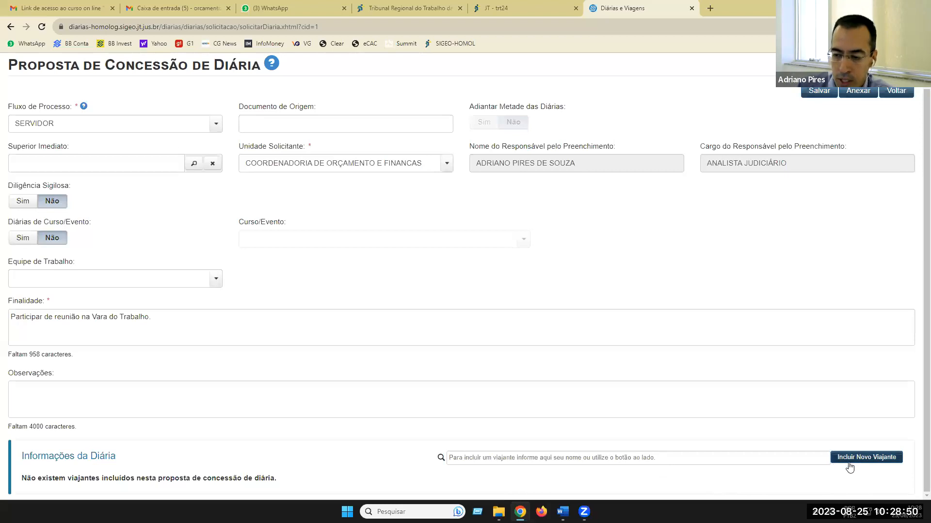
- Bring up the Pesquisar search for a traveller to add to the proposal
left_click(849, 461)
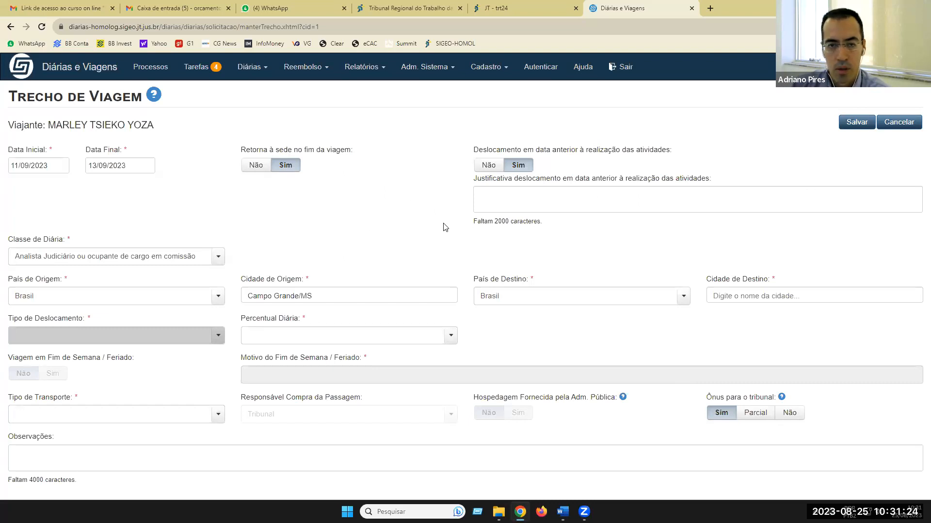
- Discard the unfinished trip leg and delete the only traveller from the proposal
left_click(907, 124)
scroll(589, 276, "down", 3)
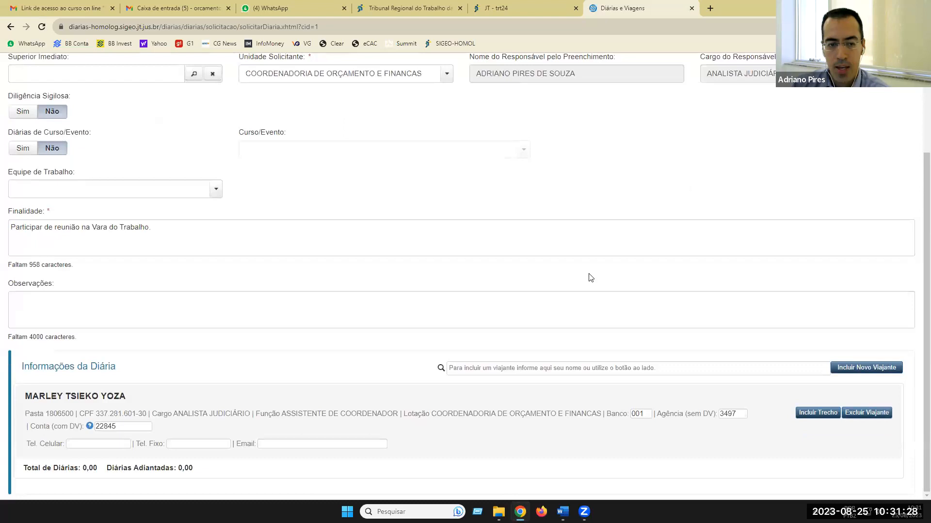
scroll(590, 278, "up", 3)
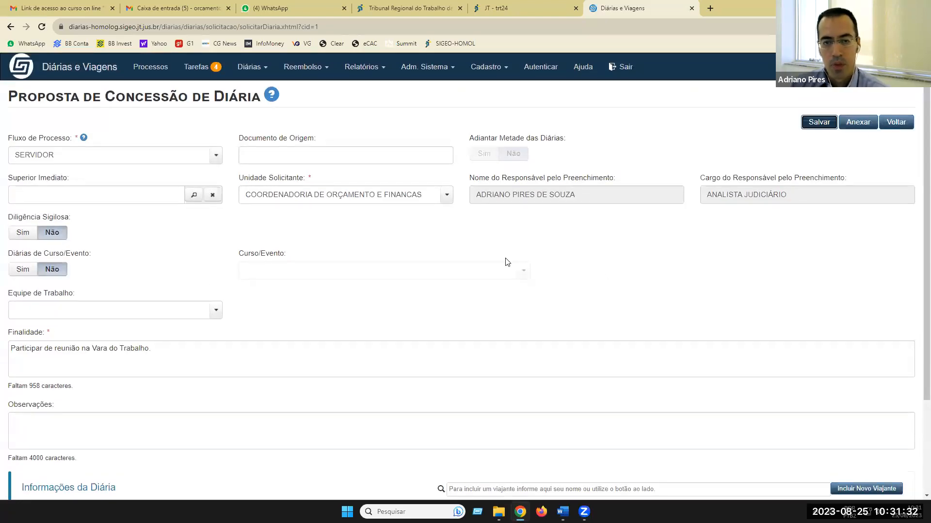
scroll(499, 255, "down", 1)
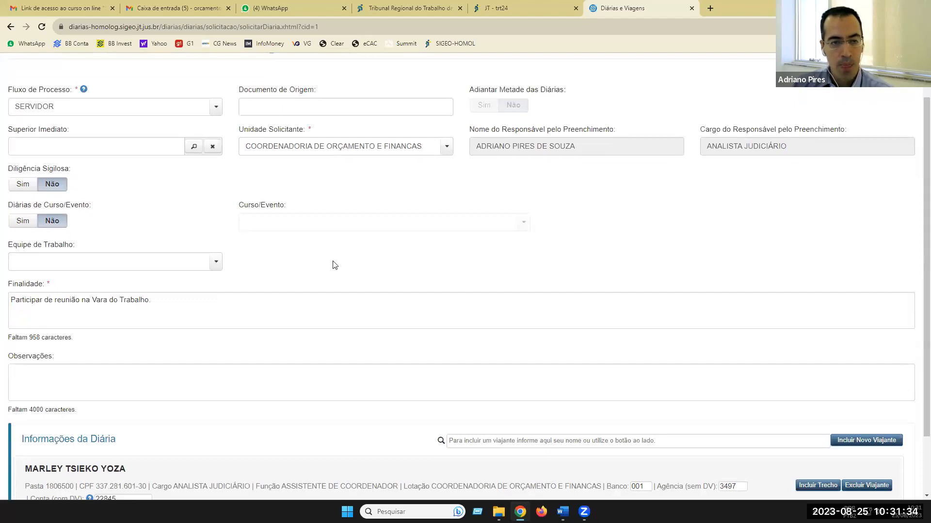
scroll(332, 264, "down", 1)
scroll(260, 275, "down", 1)
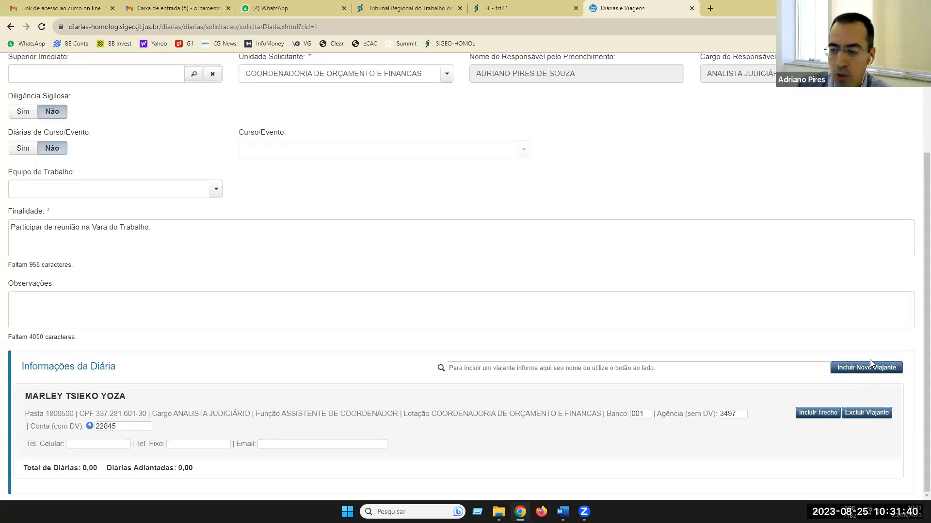
left_click(862, 413)
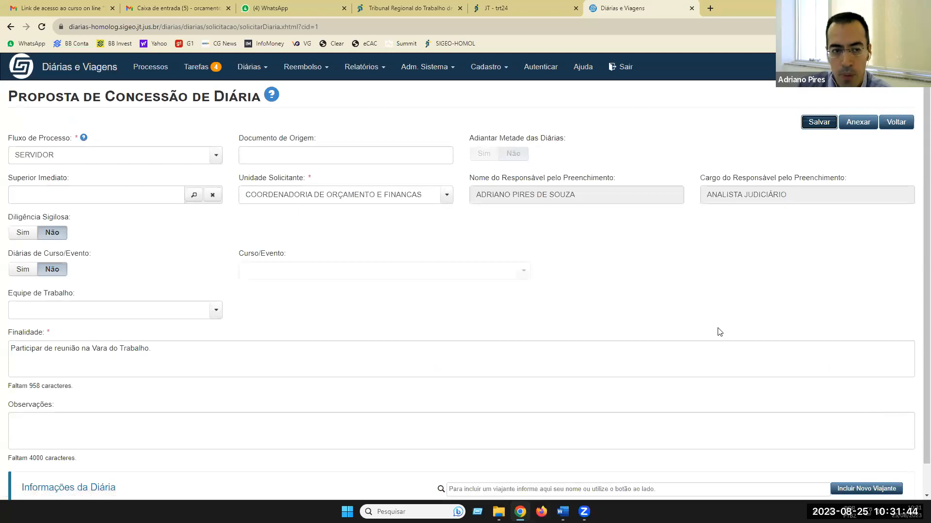
scroll(713, 312, "down", 1)
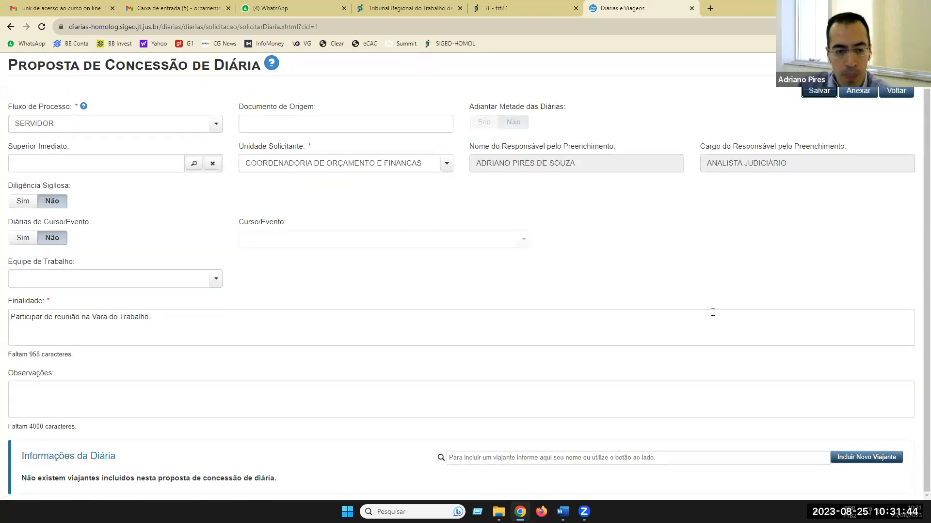
left_click(850, 463)
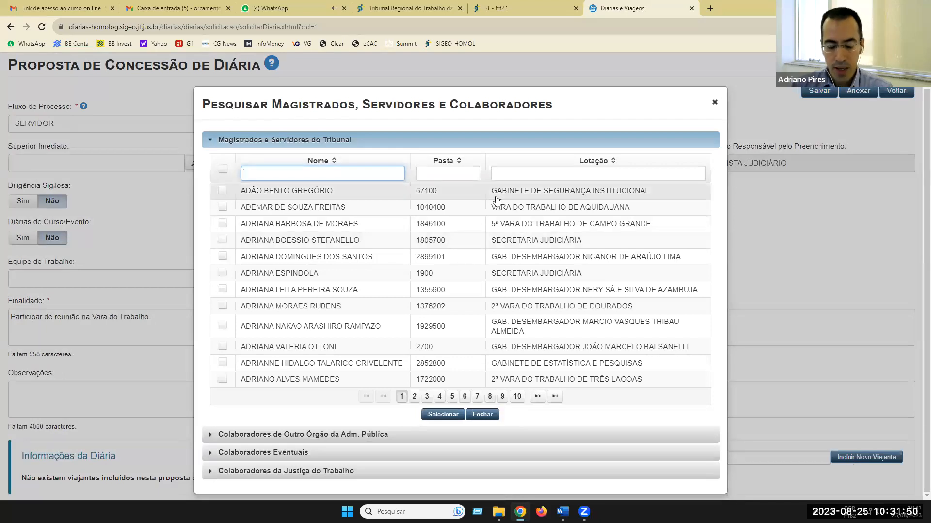
type("ma")
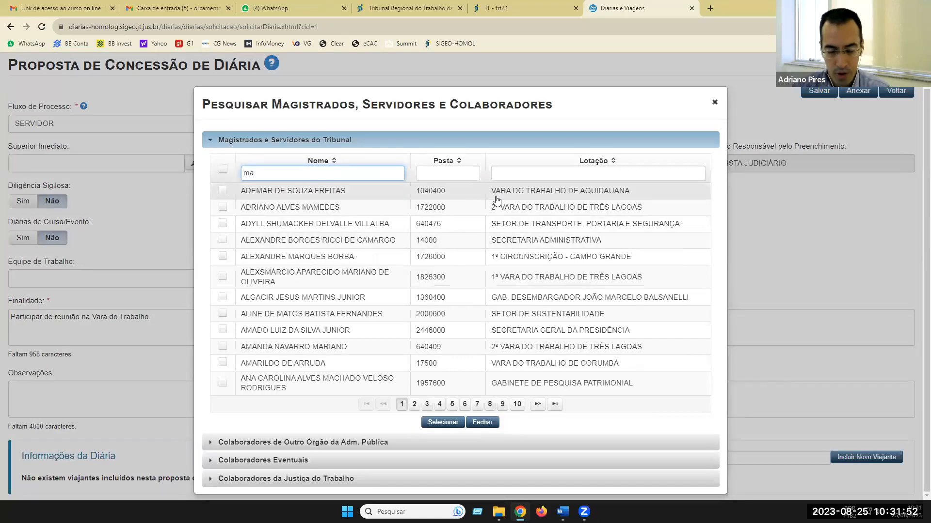
type("rley")
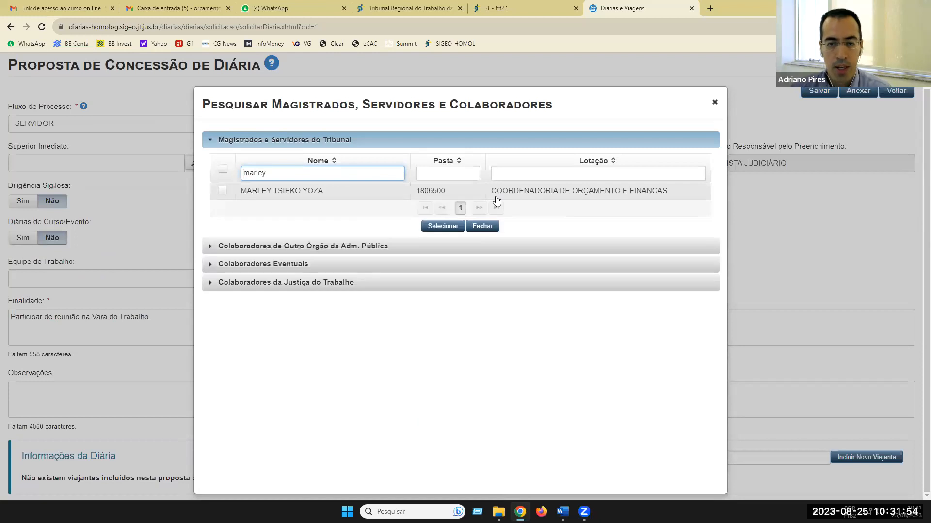
left_click(298, 192)
left_click(441, 233)
scroll(450, 305, "down", 2)
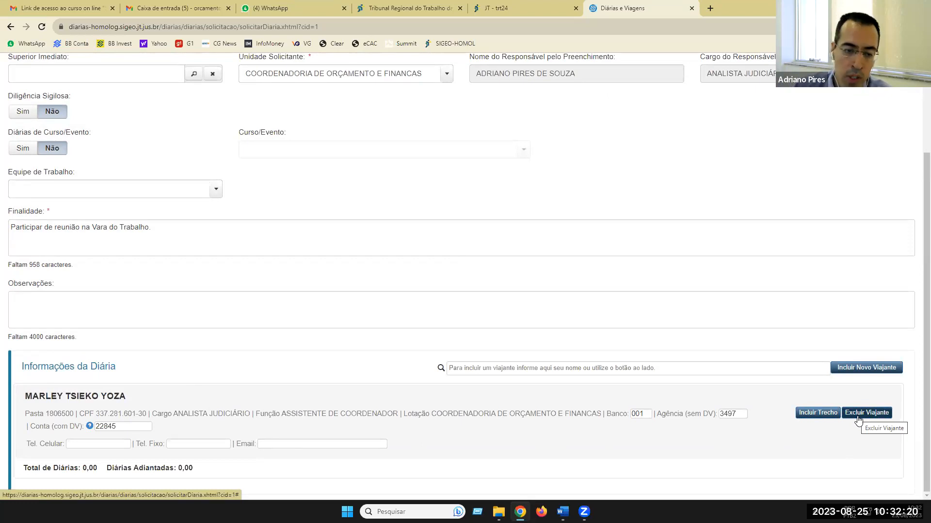
- Start a new trip leg dated 11/09/2023 to 13/09/2023, leaving early departure unticked
left_click(812, 415)
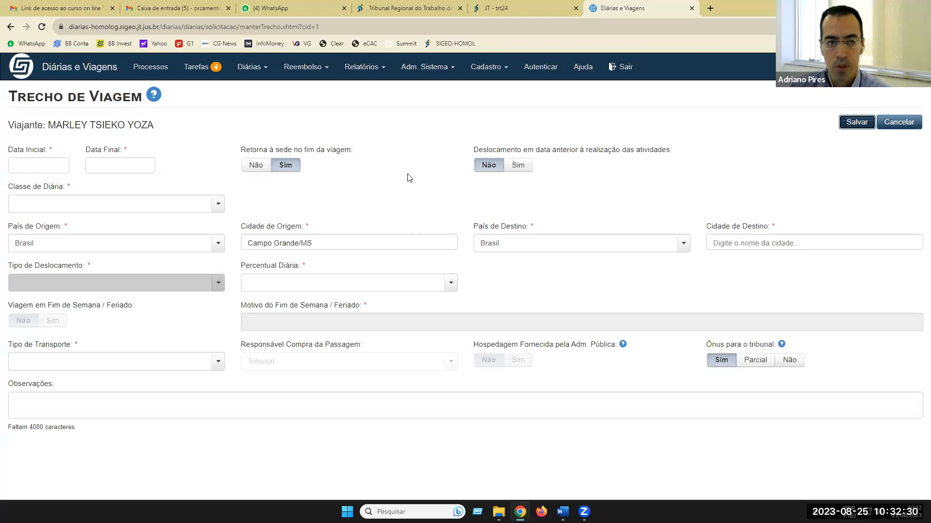
left_click(49, 164)
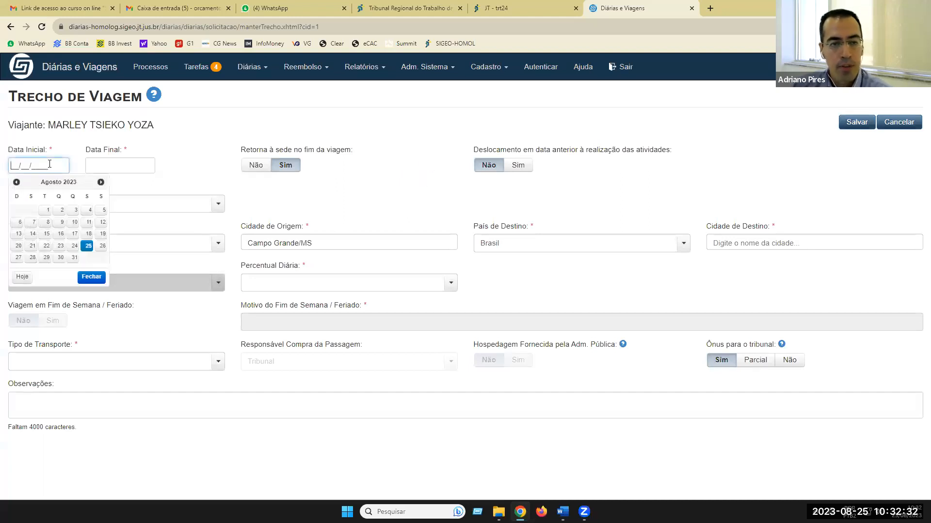
left_click(101, 183)
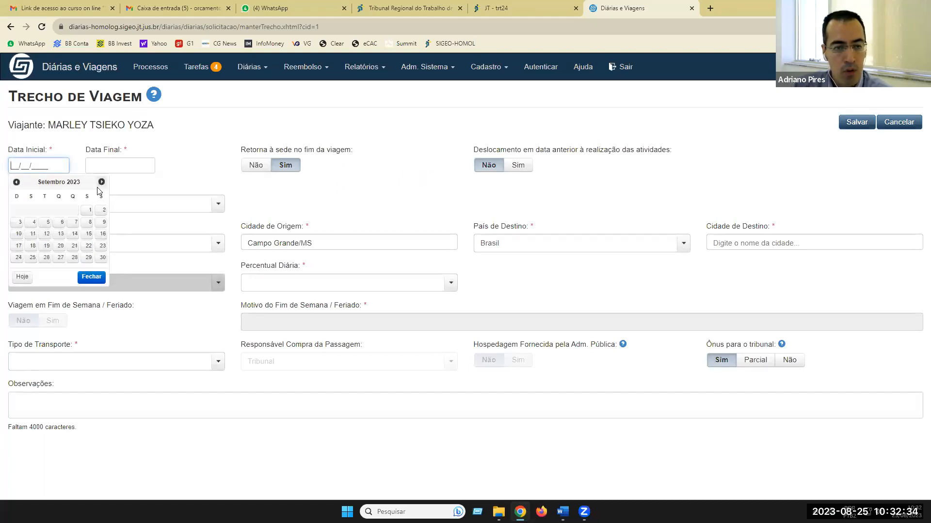
left_click(32, 233)
left_click(148, 167)
left_click(138, 234)
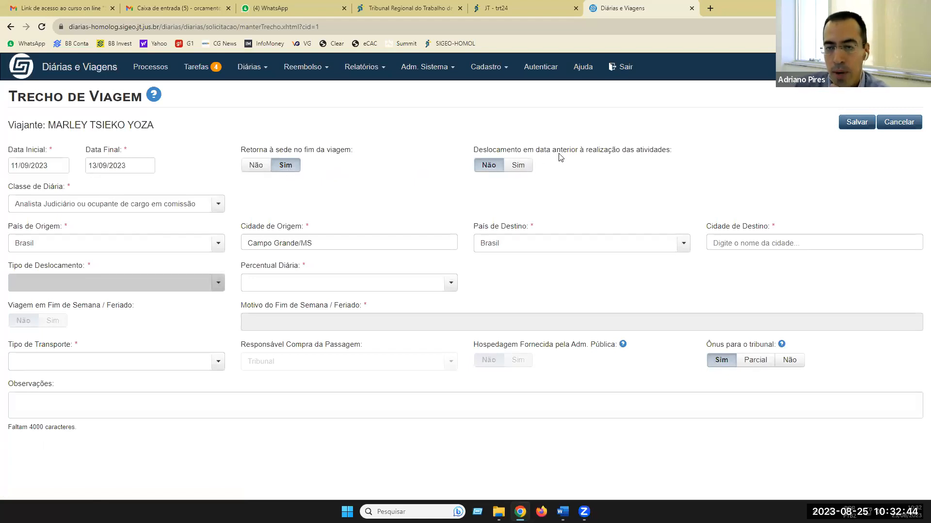
left_click(510, 171)
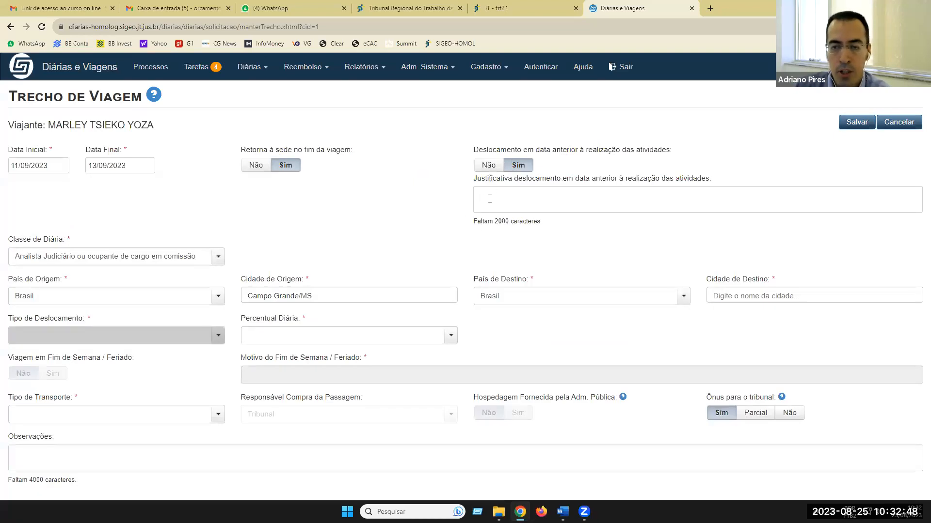
left_click(488, 167)
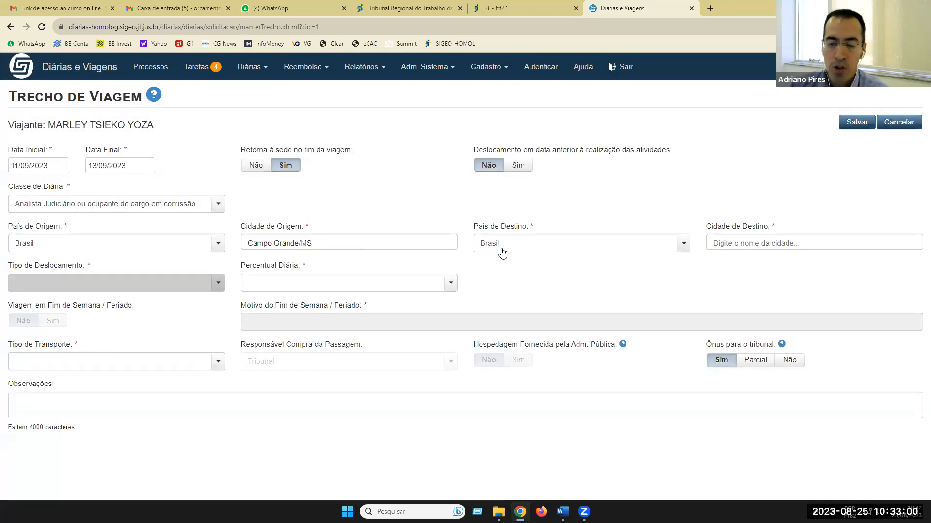
- Set the leg's destination city to Brasília/DF
left_click(785, 243)
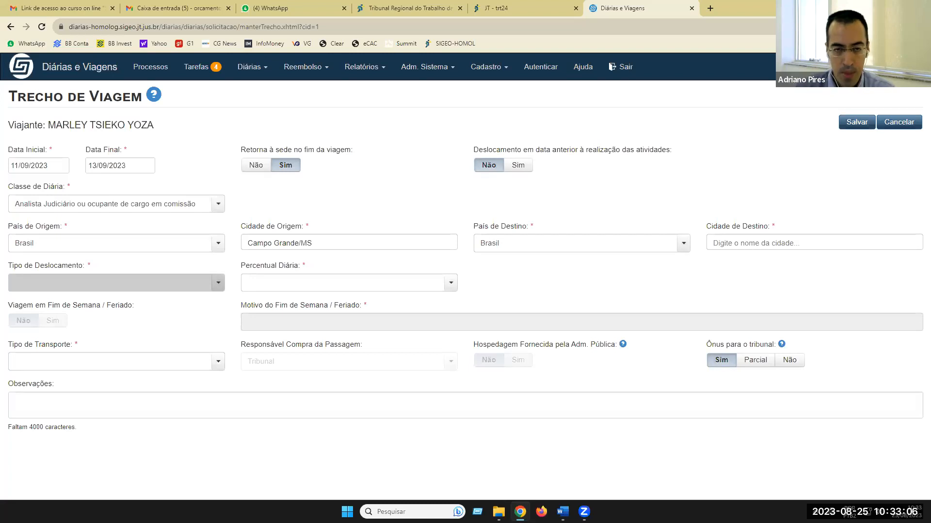
type("rasilia")
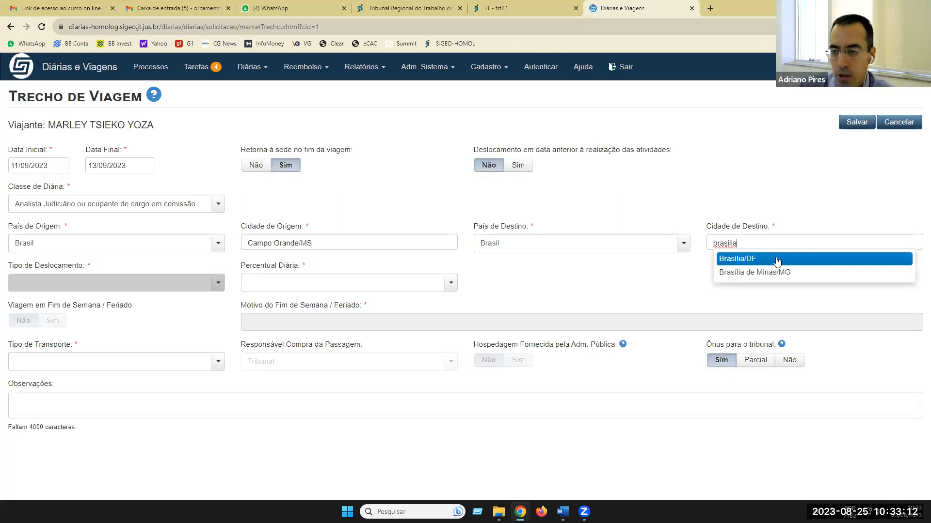
left_click(753, 260)
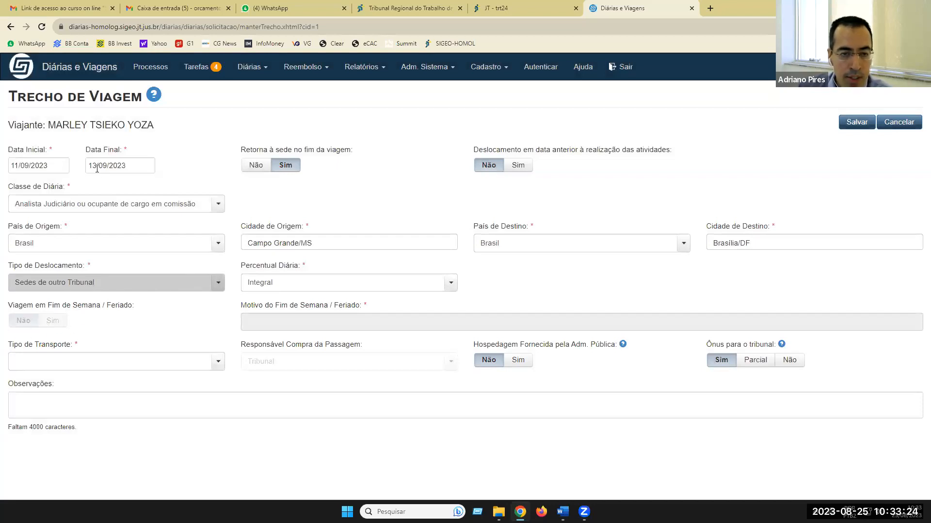
left_click(132, 166)
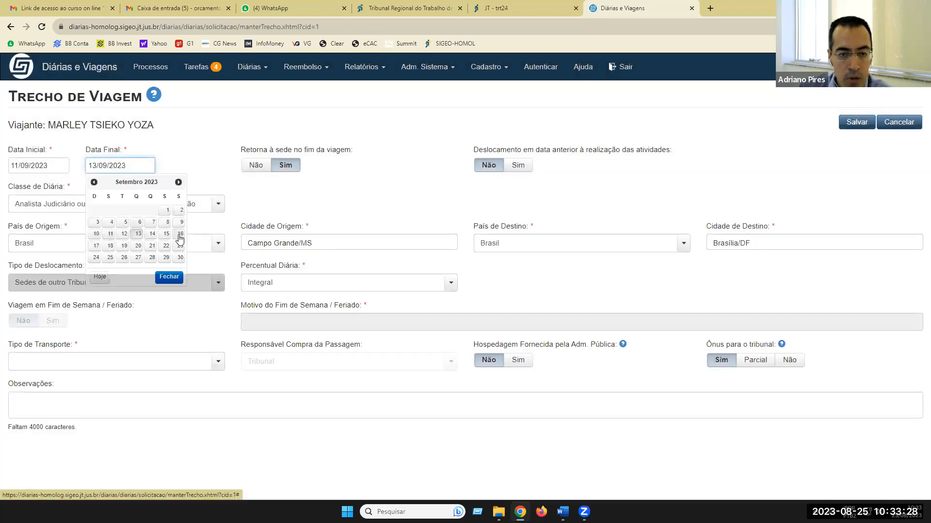
left_click(179, 235)
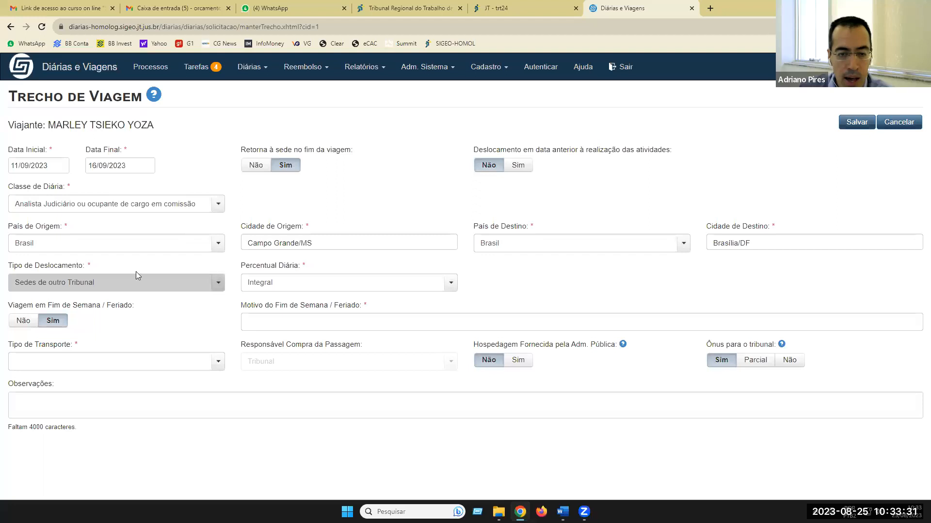
left_click(64, 325)
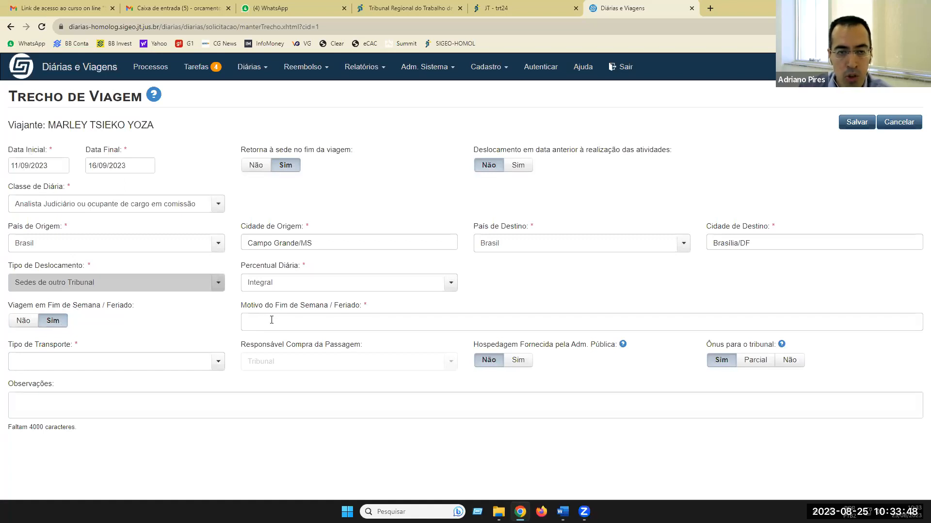
left_click(138, 165)
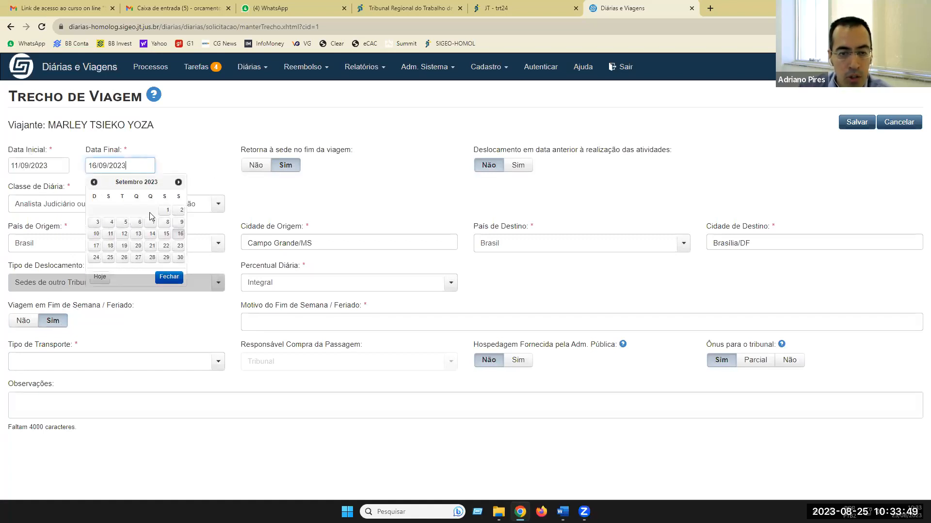
left_click(139, 235)
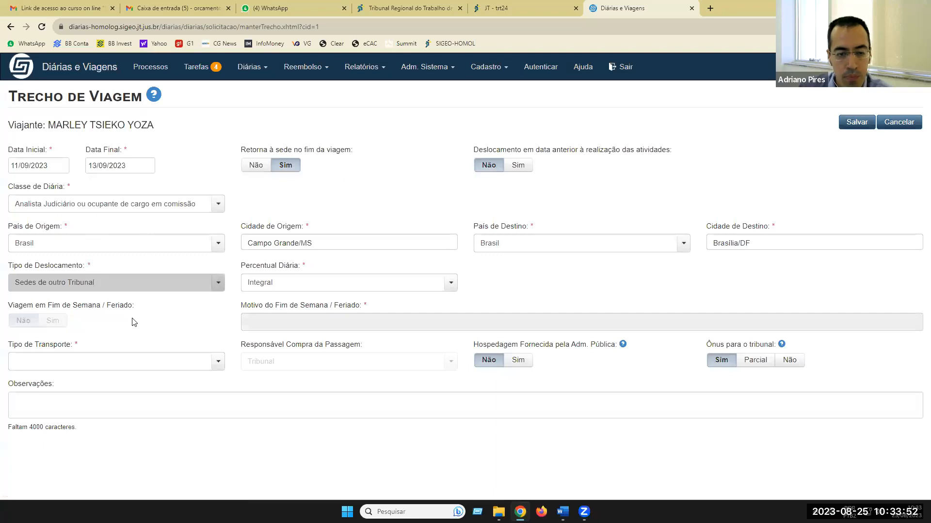
- Choose Aéreo as the leg's transport type and bring up Responsável Compra da Passagem
left_click(218, 368)
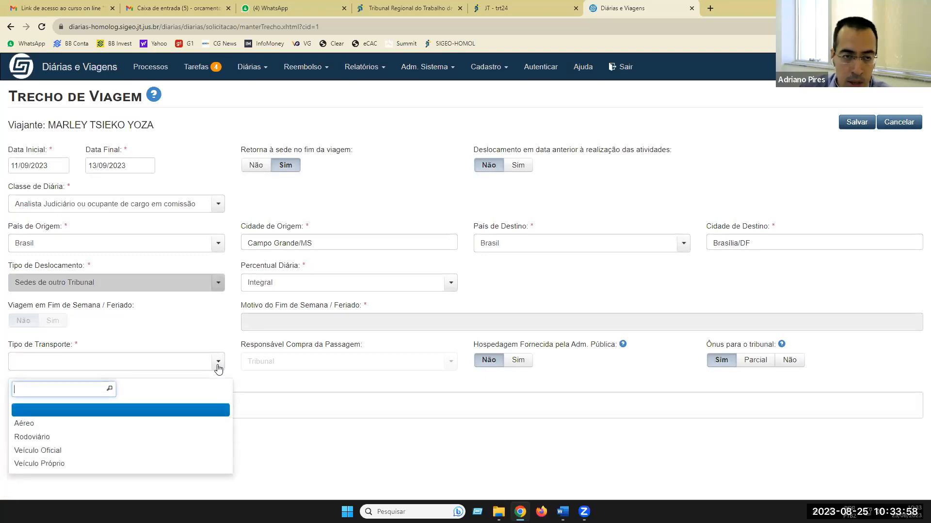
left_click(30, 426)
scroll(196, 324, "down", 1)
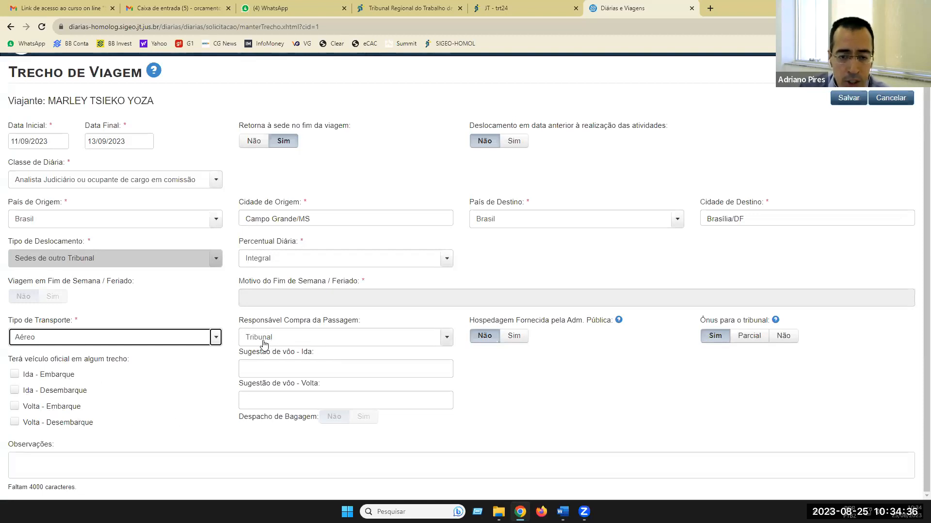
left_click(447, 339)
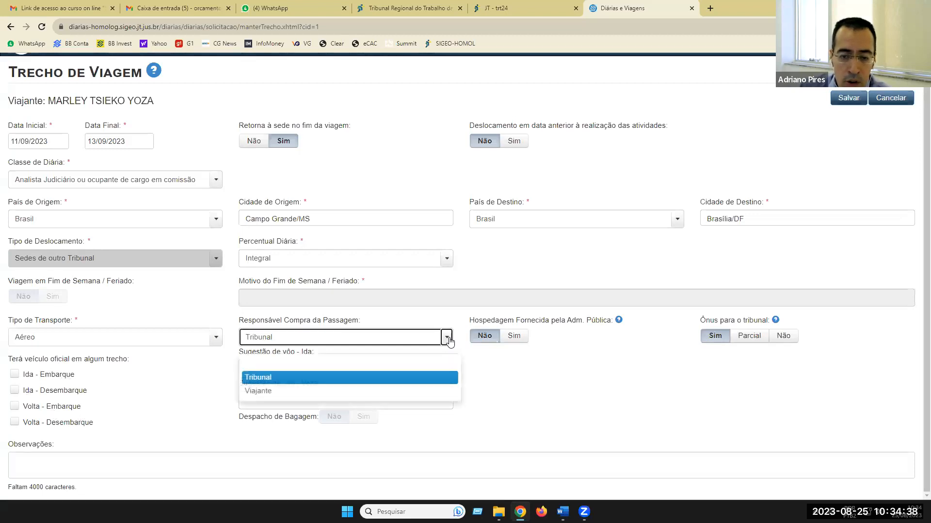
left_click(268, 396)
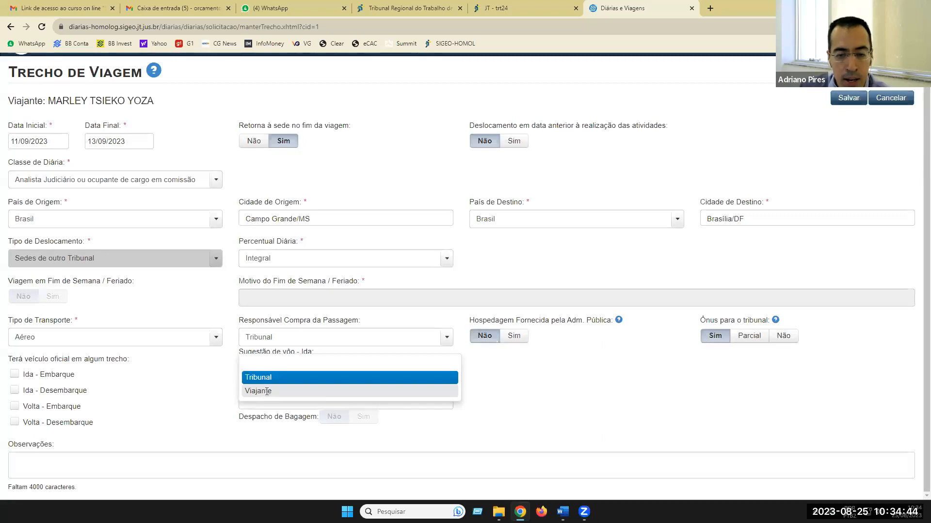
left_click(447, 342)
left_click(260, 378)
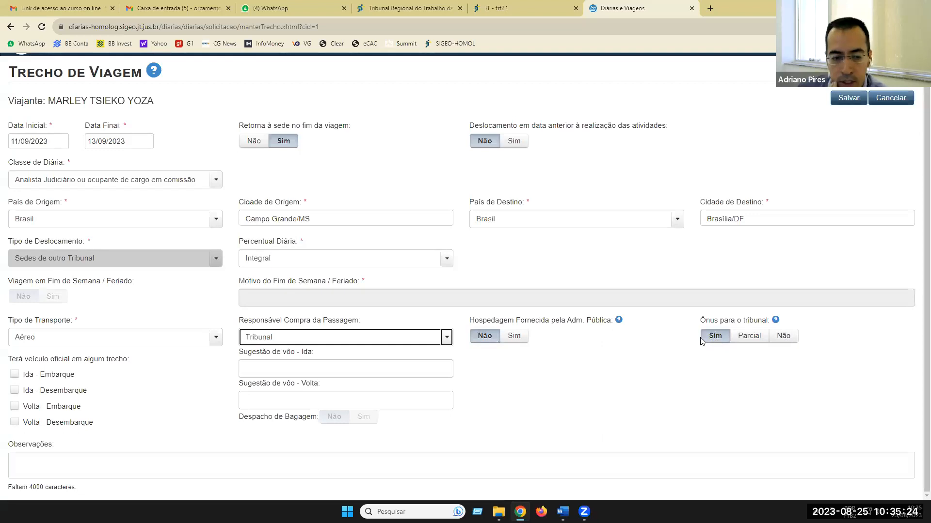
- Save the Campo Grande/MS – Brasília/DF leg and check its 2,50 diárias total
scroll(669, 345, "up", 1)
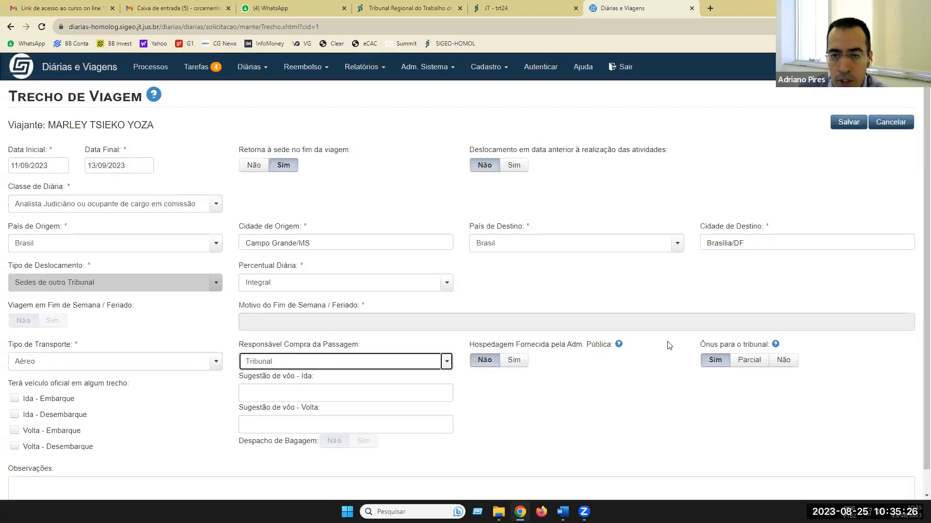
left_click(847, 122)
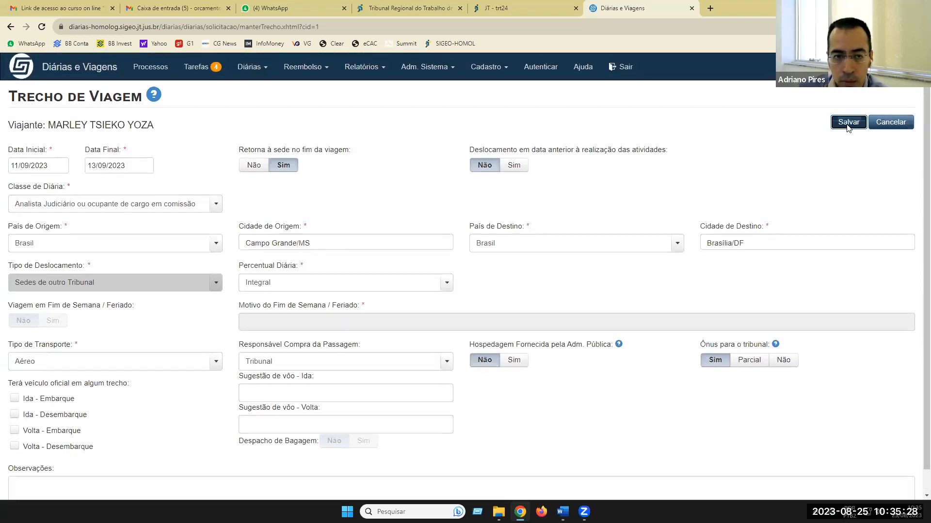
scroll(616, 273, "down", 1)
scroll(615, 274, "down", 4)
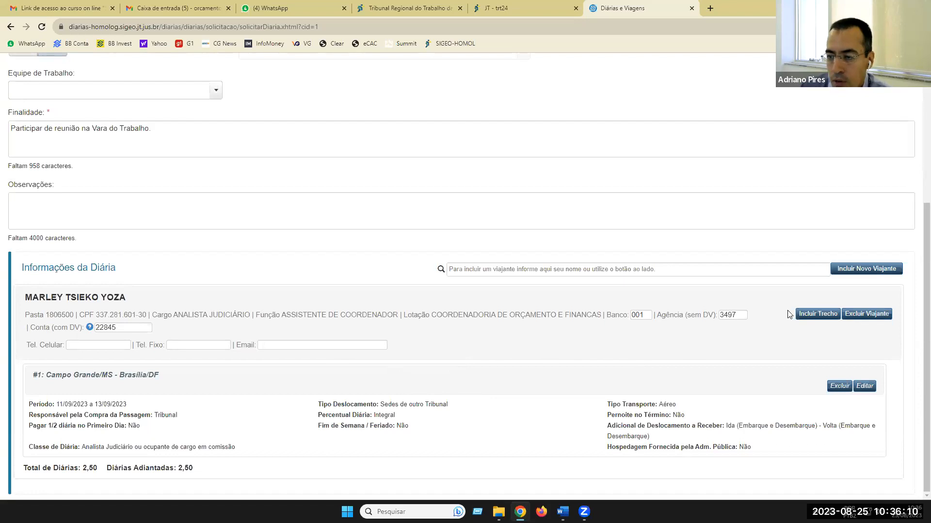
- Search by name and add the Coordenadoria de Orçamento e Finanças staff member as second traveller
left_click(857, 270)
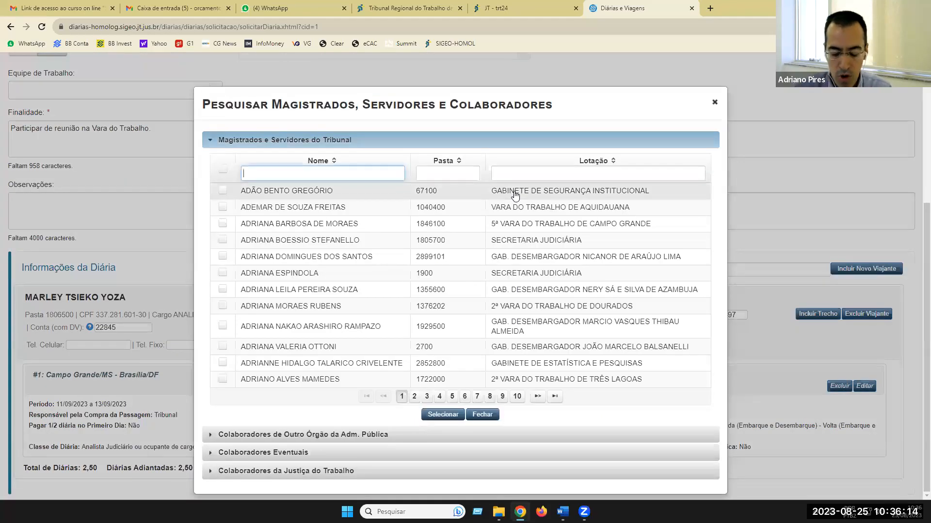
type("luciana")
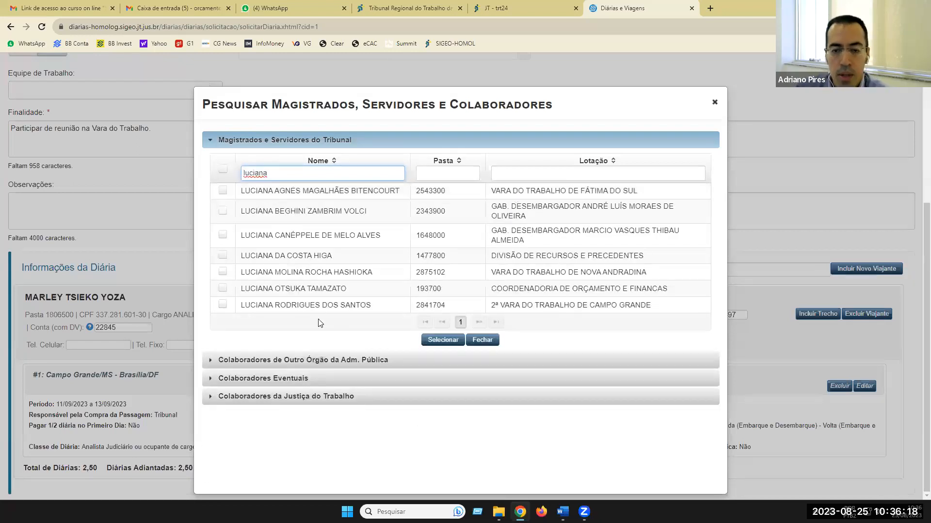
left_click(317, 290)
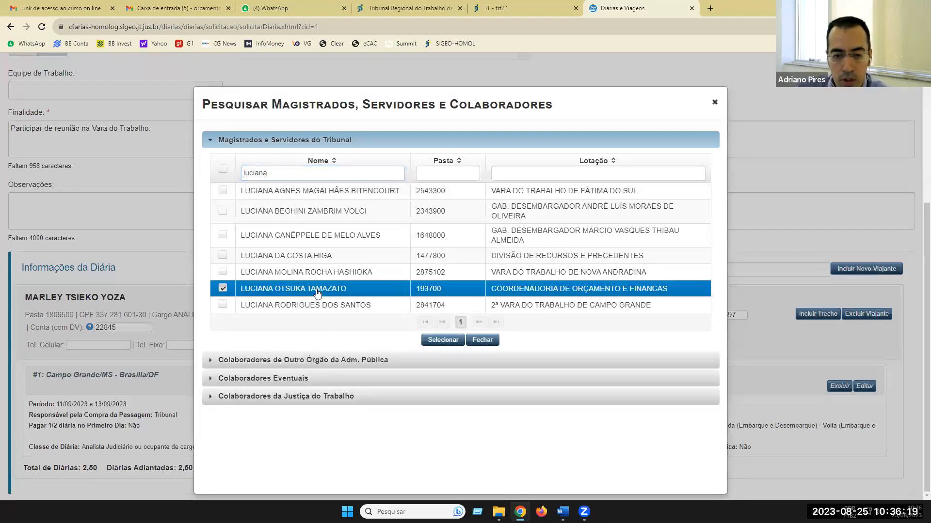
left_click(443, 339)
scroll(446, 347, "down", 2)
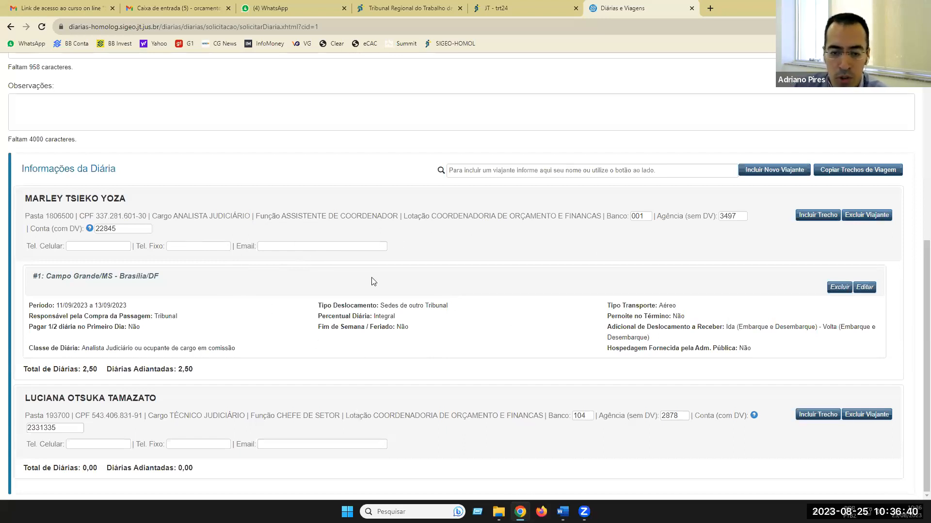
scroll(470, 296, "up", 1)
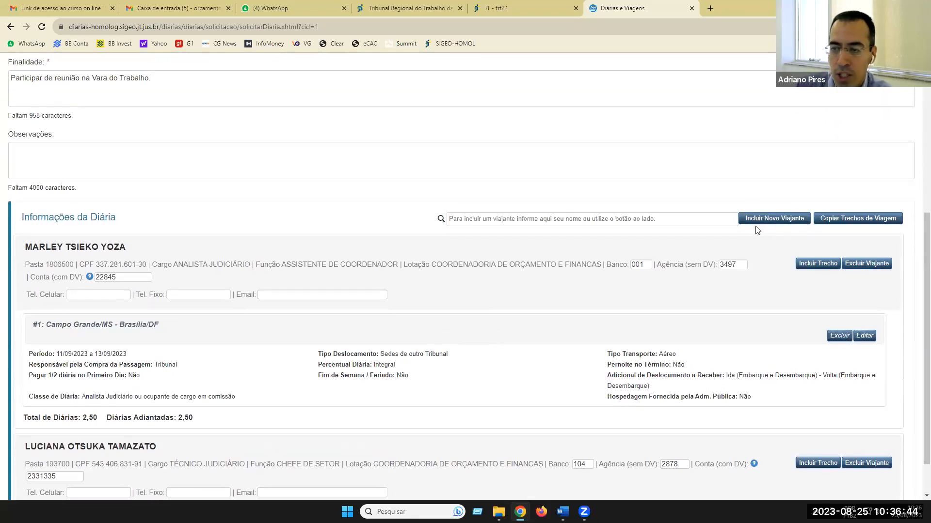
- Copy the first traveller's 11/09–13/09/2023 Brasília leg to the second traveller
left_click(843, 223)
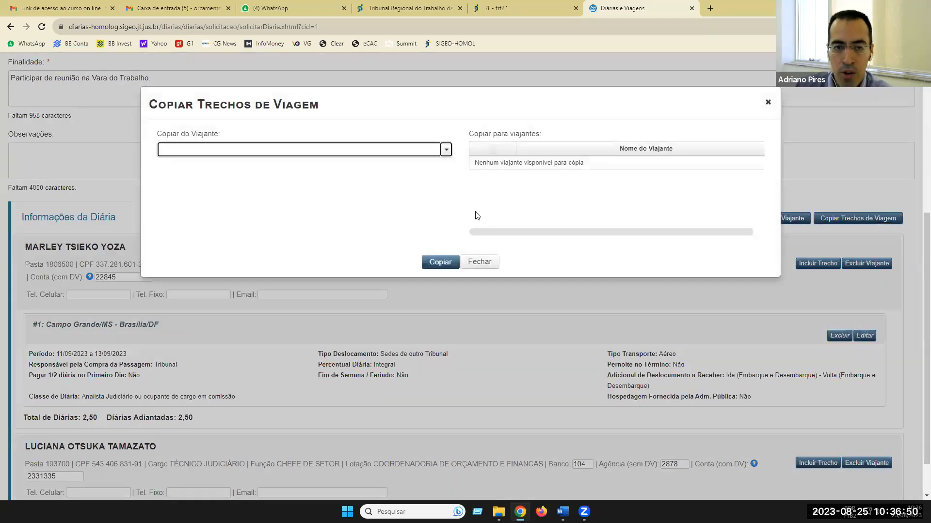
left_click(446, 150)
left_click(236, 186)
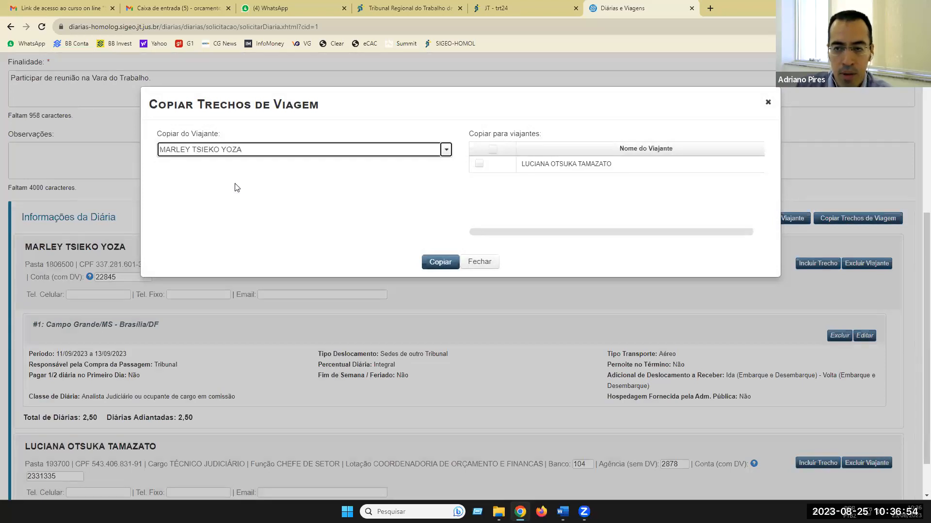
left_click(479, 165)
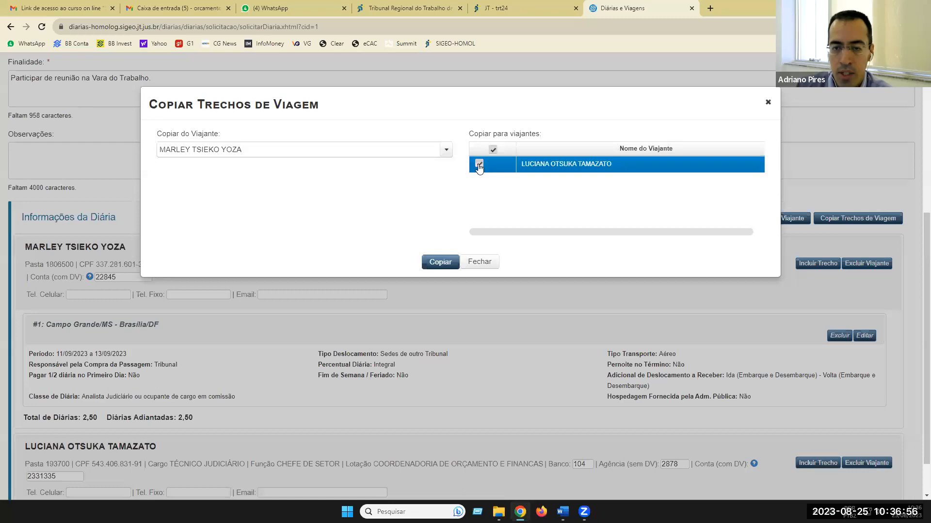
left_click(445, 263)
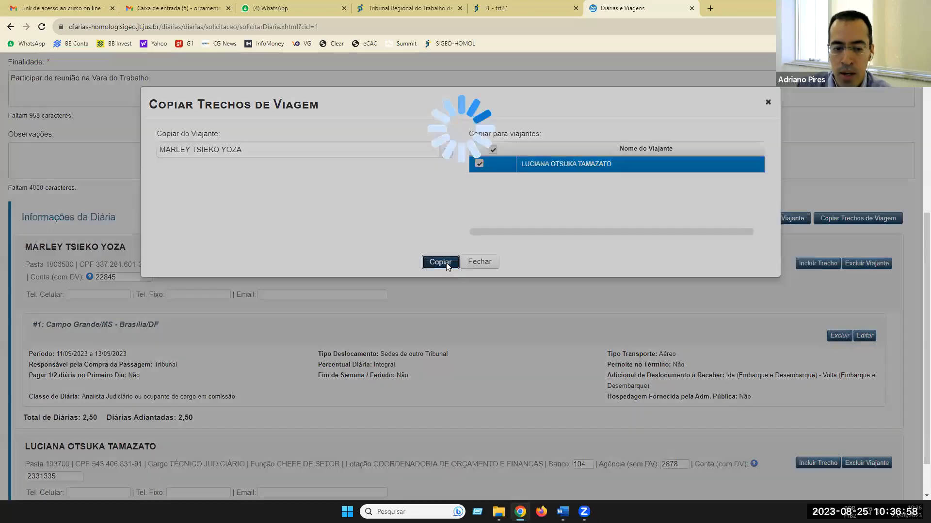
scroll(455, 299, "down", 3)
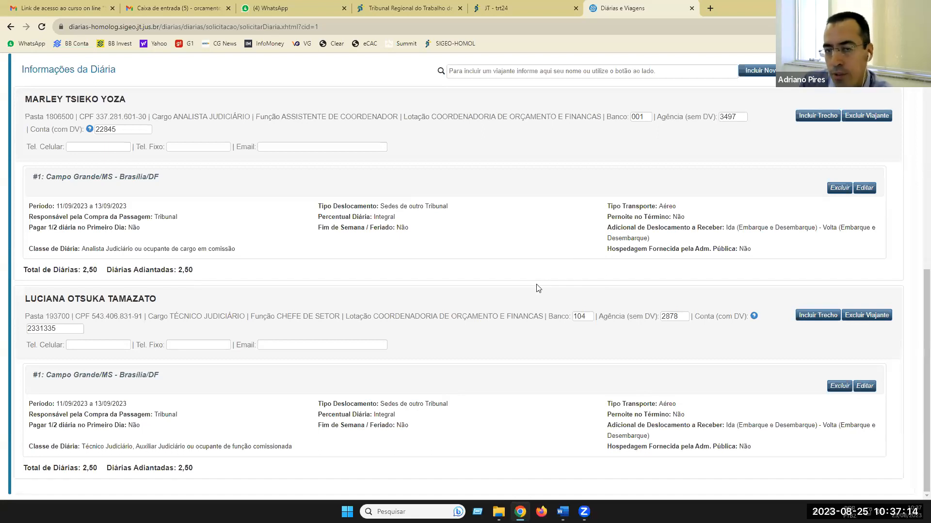
scroll(536, 289, "up", 1)
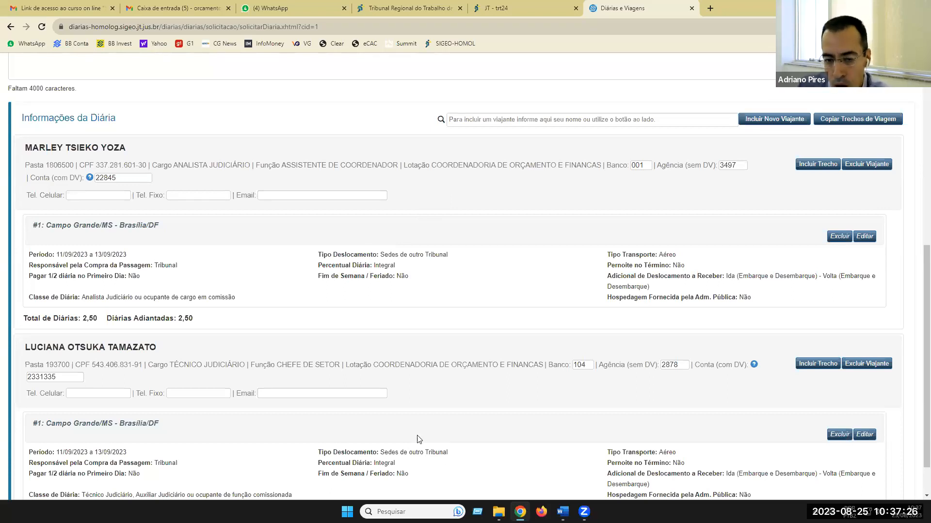
scroll(418, 438, "down", 1)
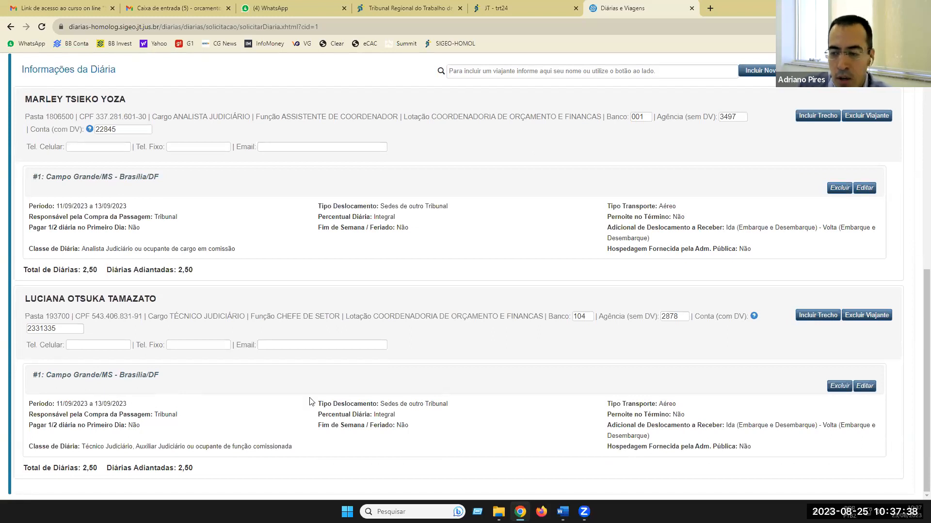
- Change the second traveller's leg start date to 12/09/2023 and save it
left_click(865, 388)
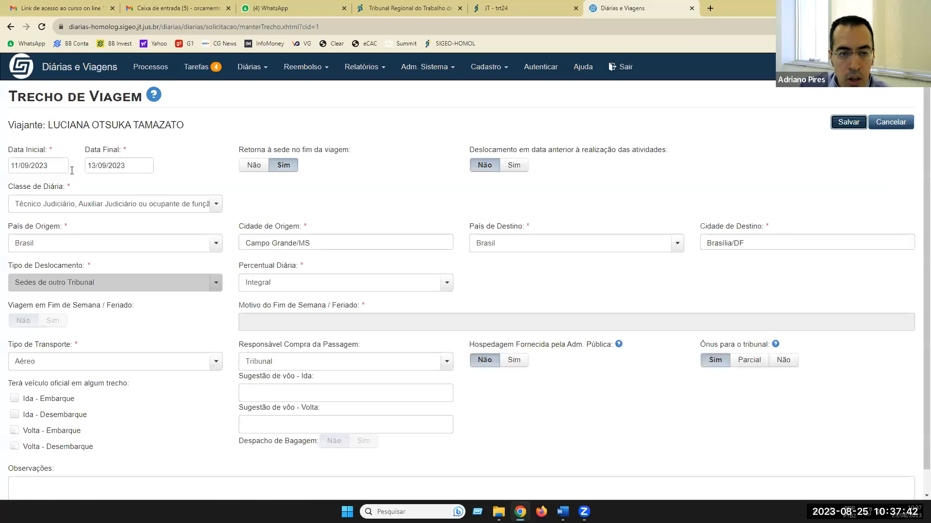
left_click(64, 168)
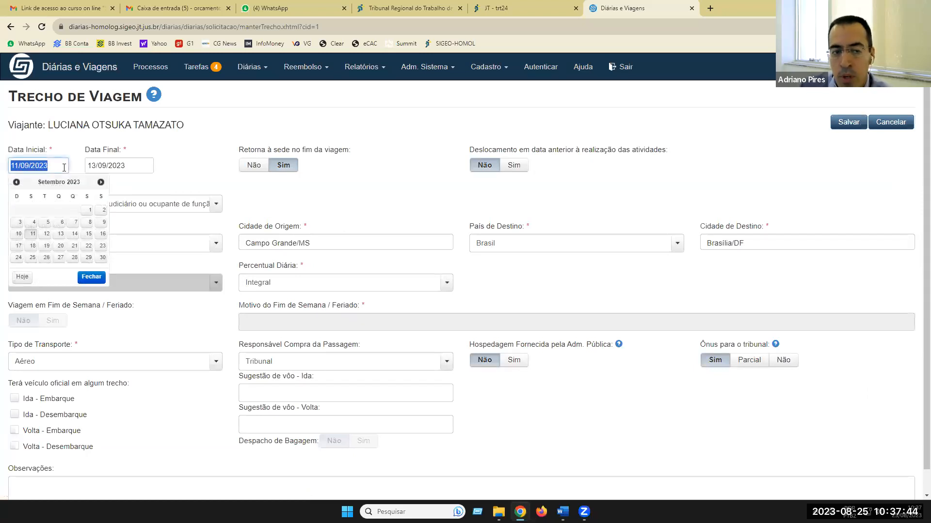
left_click(46, 234)
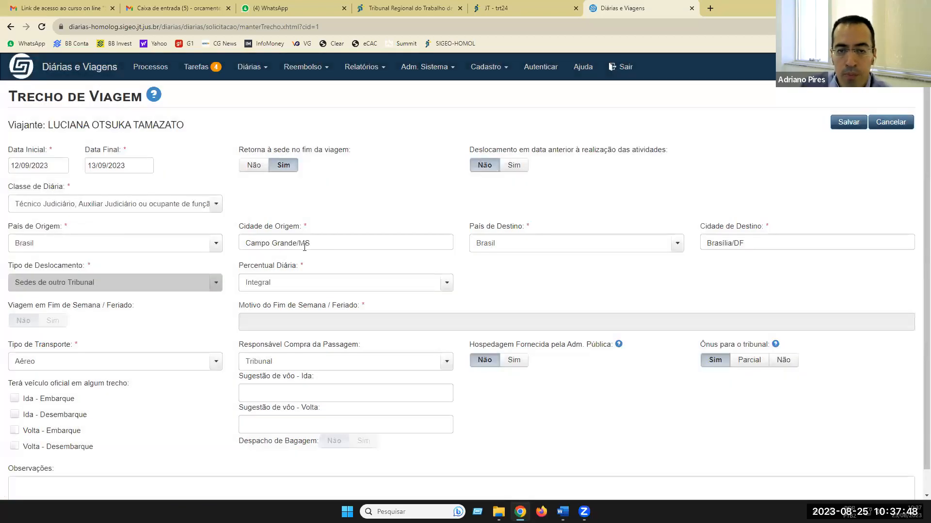
left_click(848, 125)
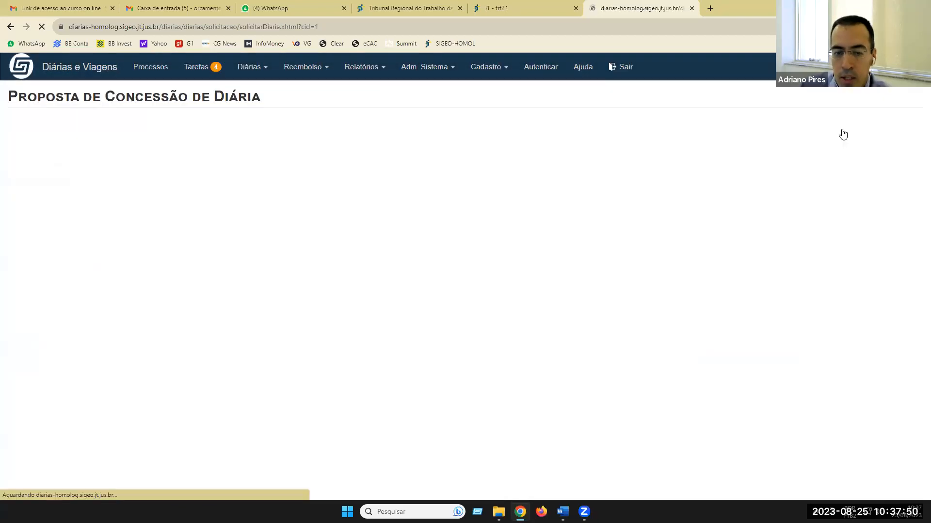
scroll(388, 345, "down", 1)
scroll(388, 345, "down", 8)
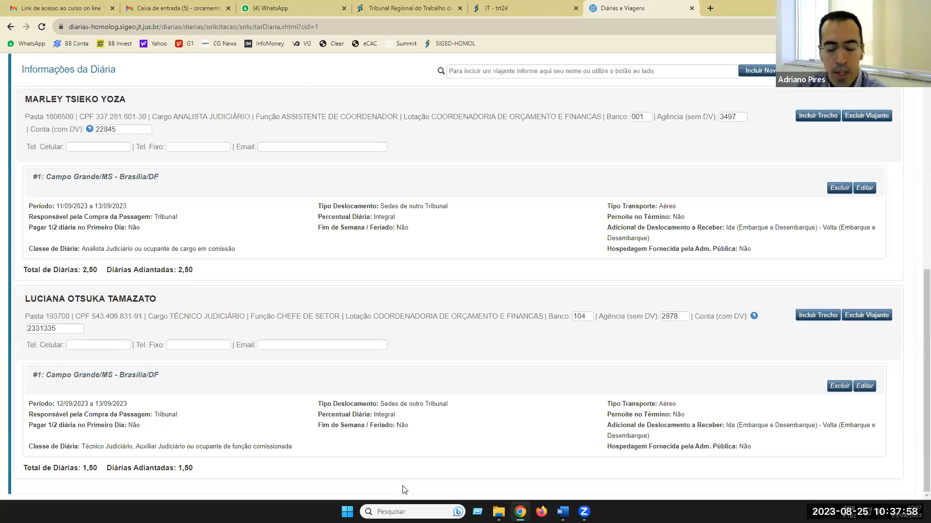
- Save the Proposta de Concessão de Diária, creating request 33/2023
scroll(490, 380, "up", 3)
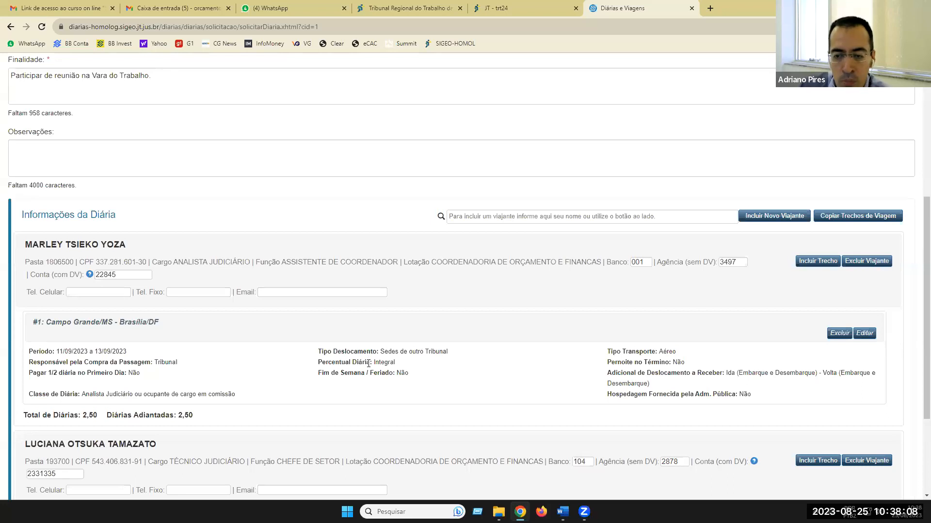
scroll(368, 363, "down", 3)
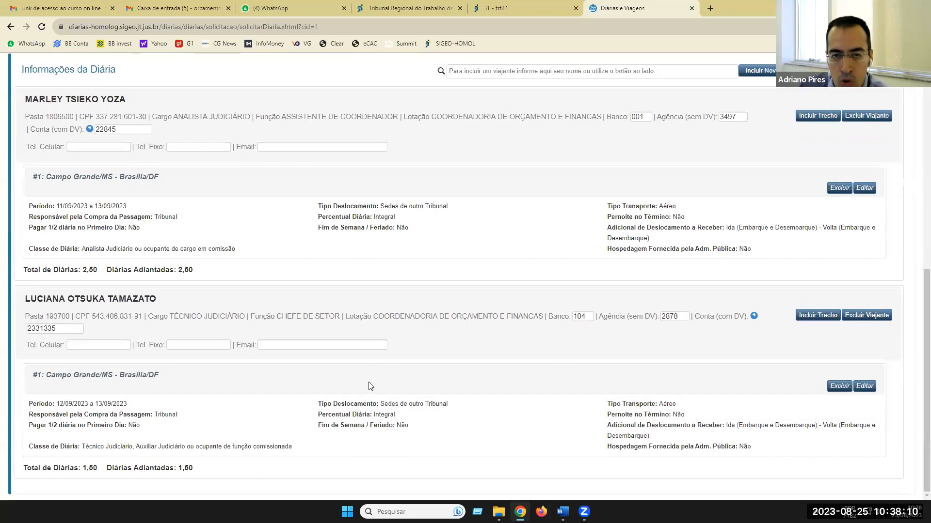
scroll(370, 385, "up", 6)
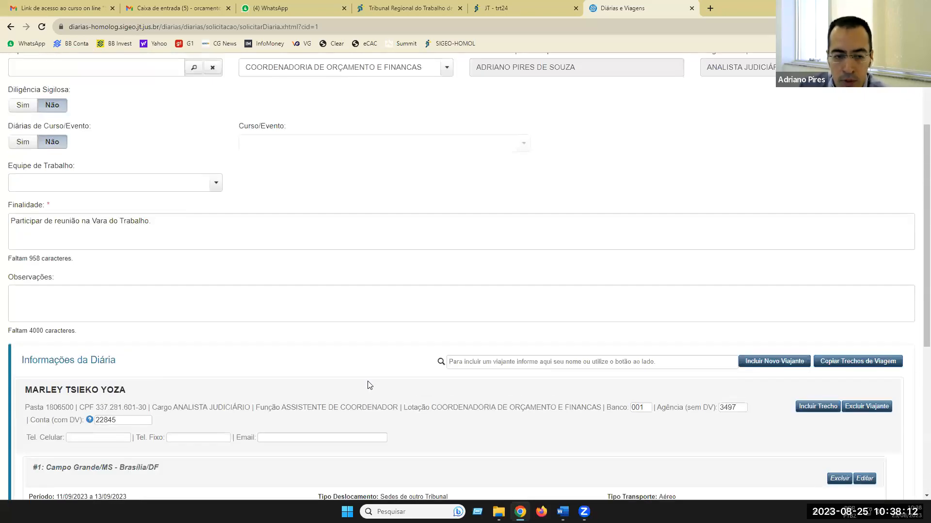
scroll(370, 386, "up", 3)
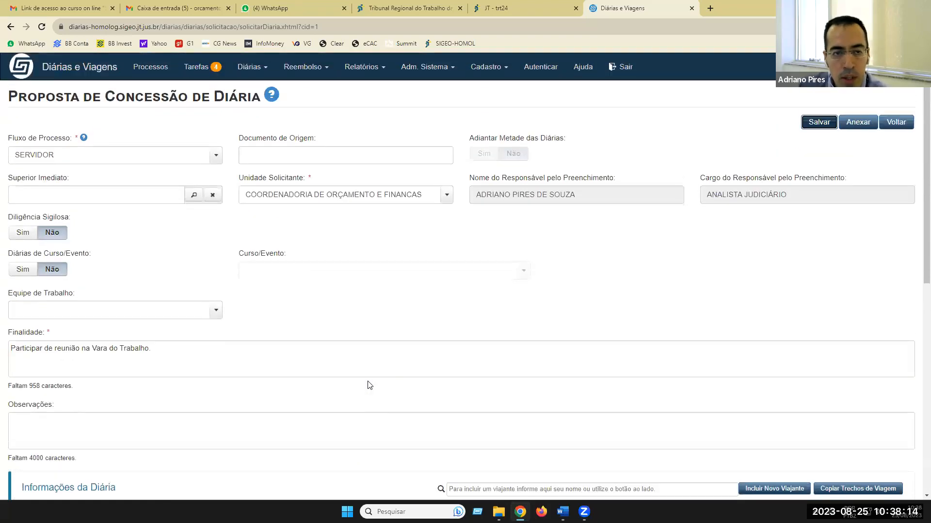
left_click(818, 123)
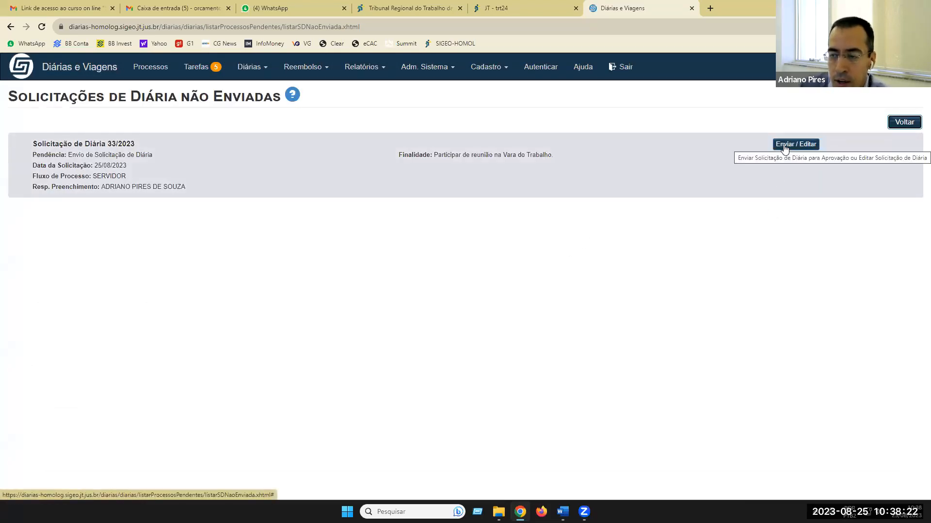
- Open request 33/2023 via Enviar / Editar and review both travellers' Brasília legs
left_click(785, 145)
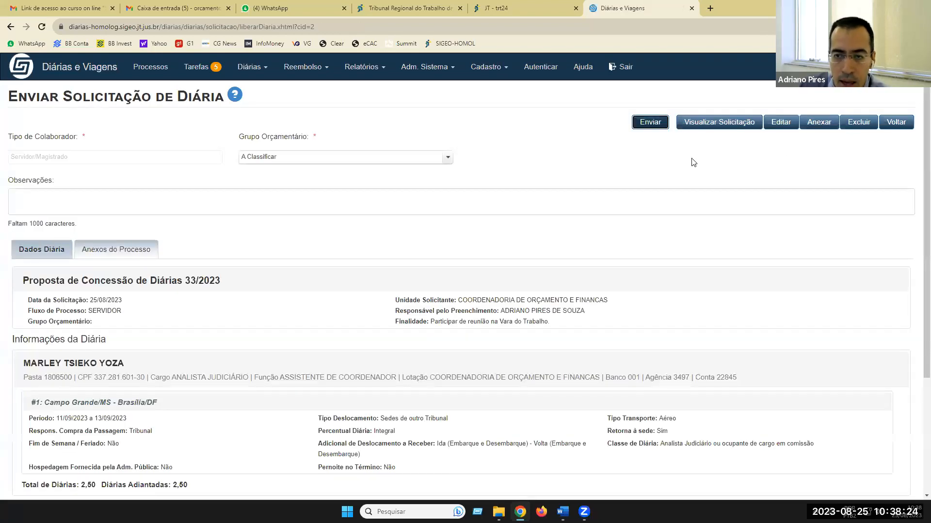
scroll(398, 279, "down", 3)
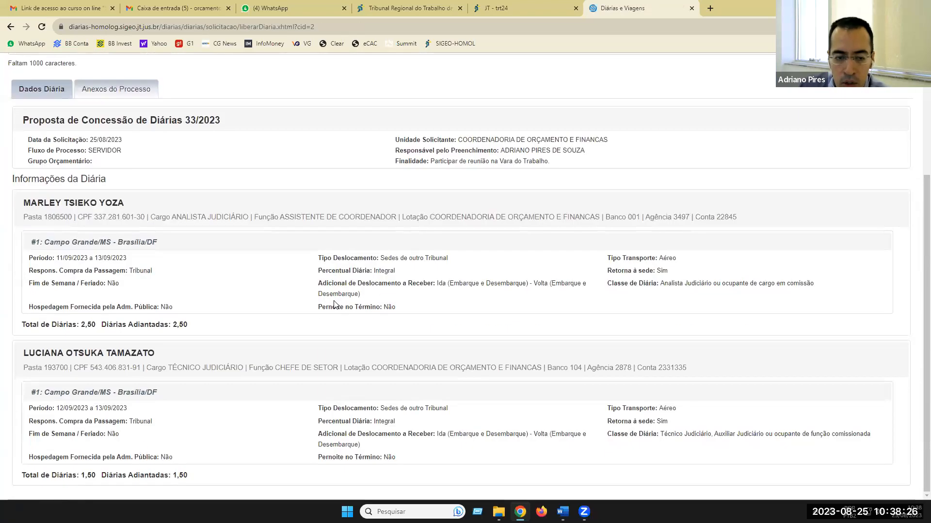
scroll(399, 347, "up", 3)
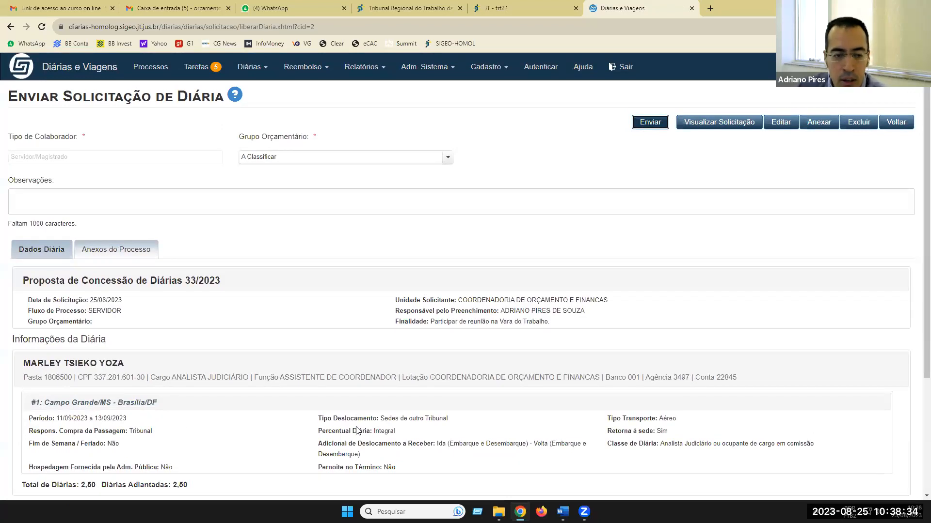
scroll(187, 281, "down", 3)
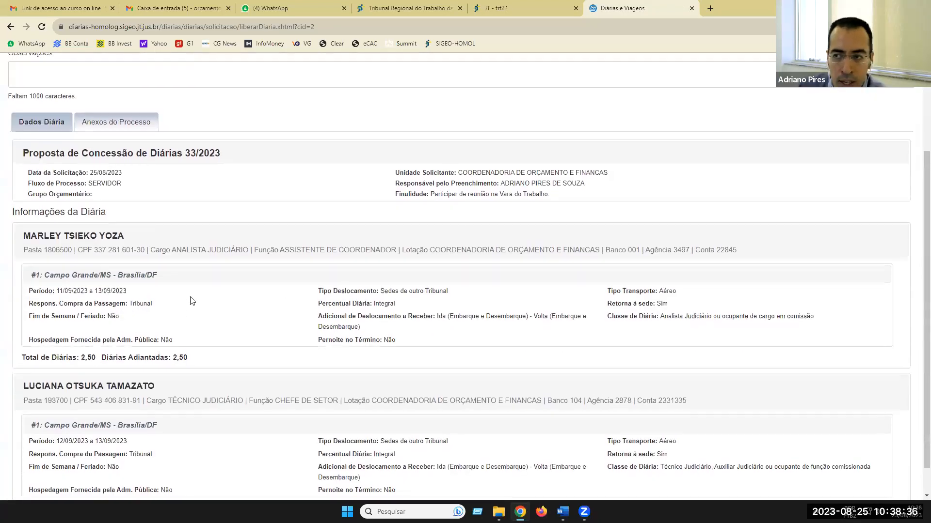
scroll(190, 301, "up", 3)
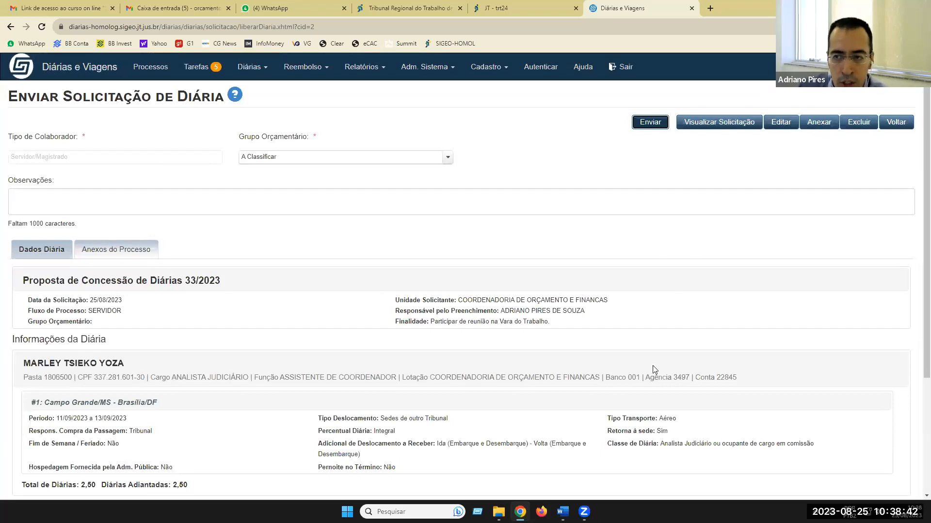
- Send request 33/2023 for approval, confirming with Sim
left_click(660, 124)
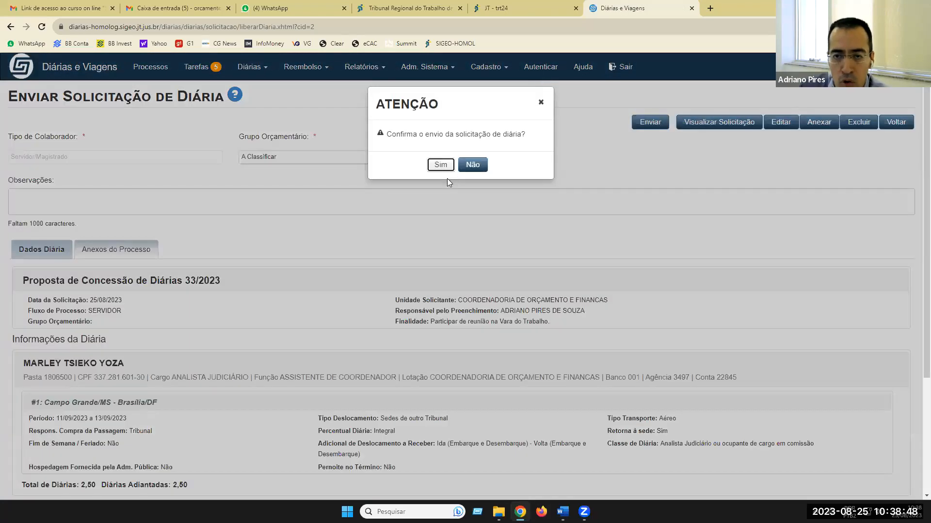
left_click(440, 166)
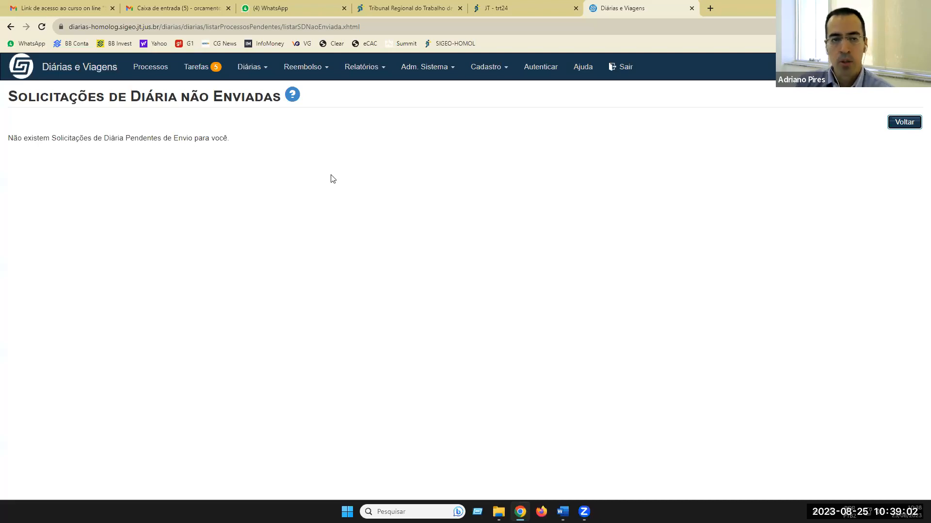
- Open the Tarefas list to find request 33/2023 awaiting verification in the group's tasks
left_click(460, 215)
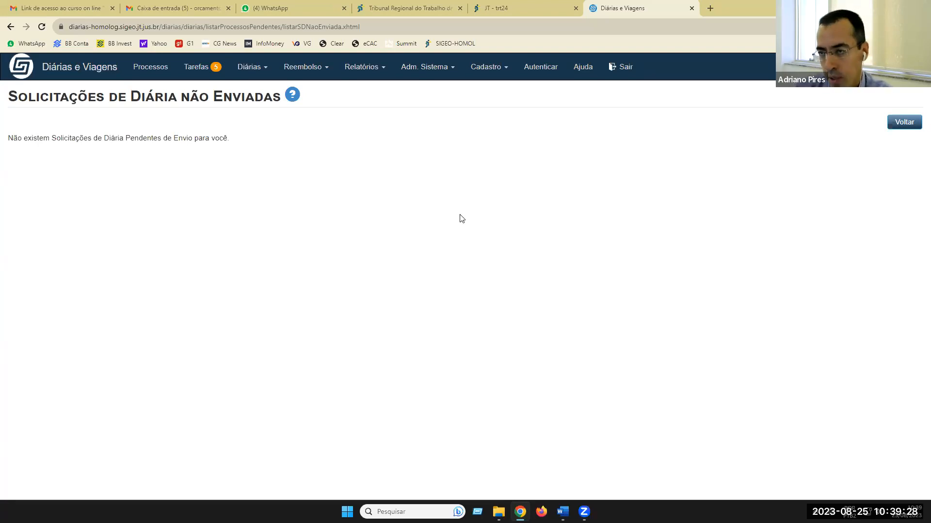
left_click(194, 70)
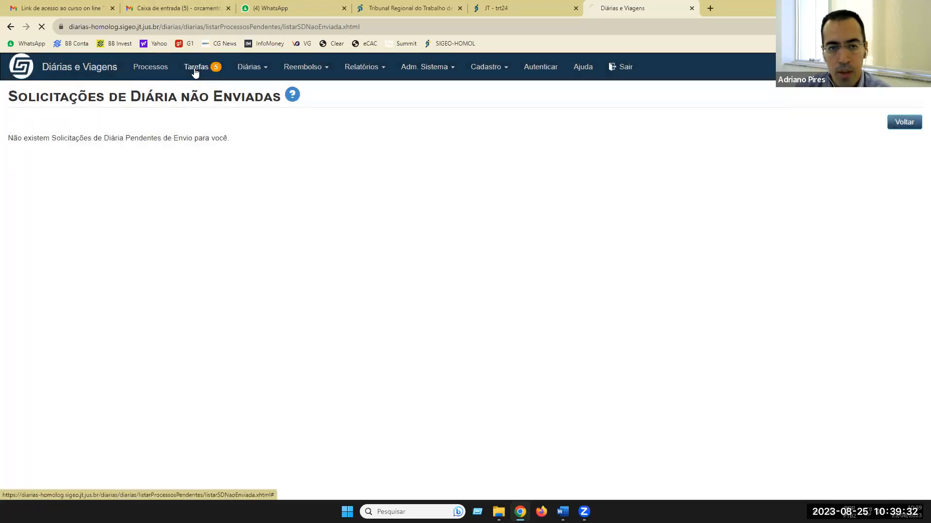
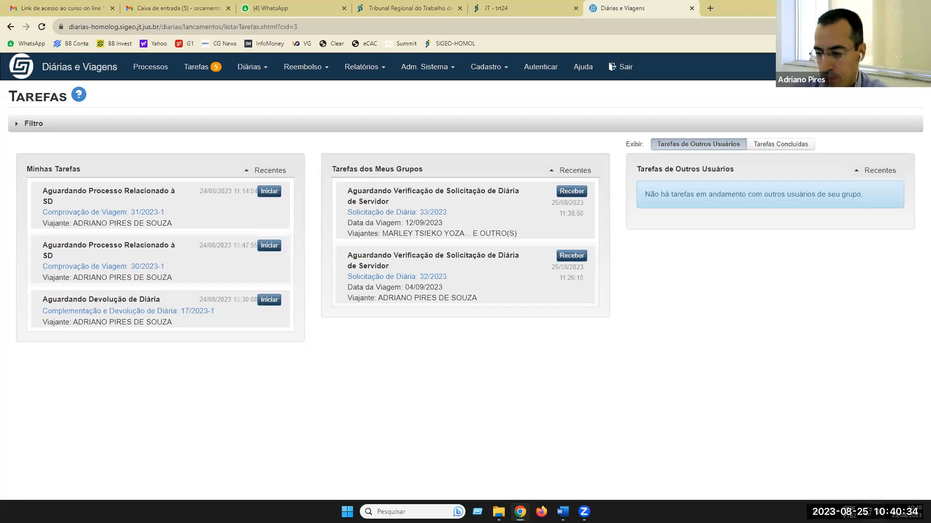
- Raise the system volume slightly from the quick settings panel
left_click(868, 512)
left_click_drag(833, 452, 845, 451)
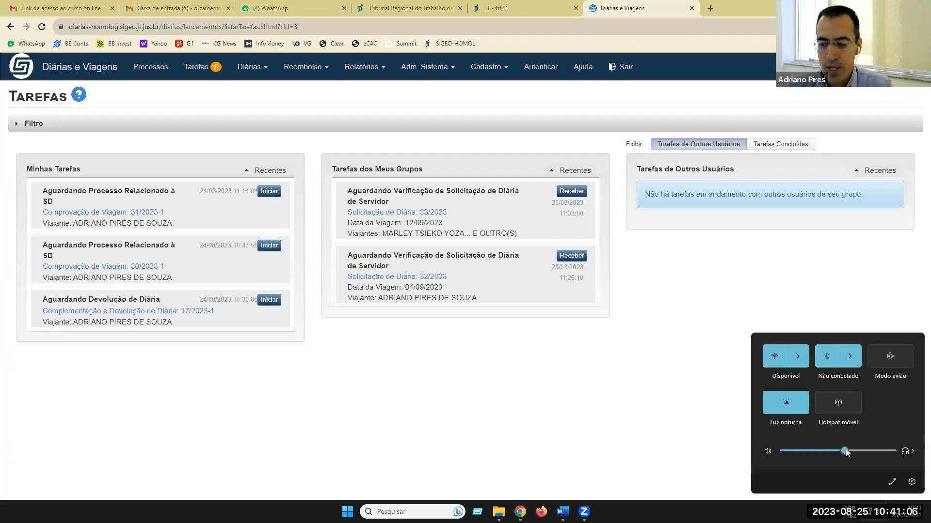
left_click(649, 504)
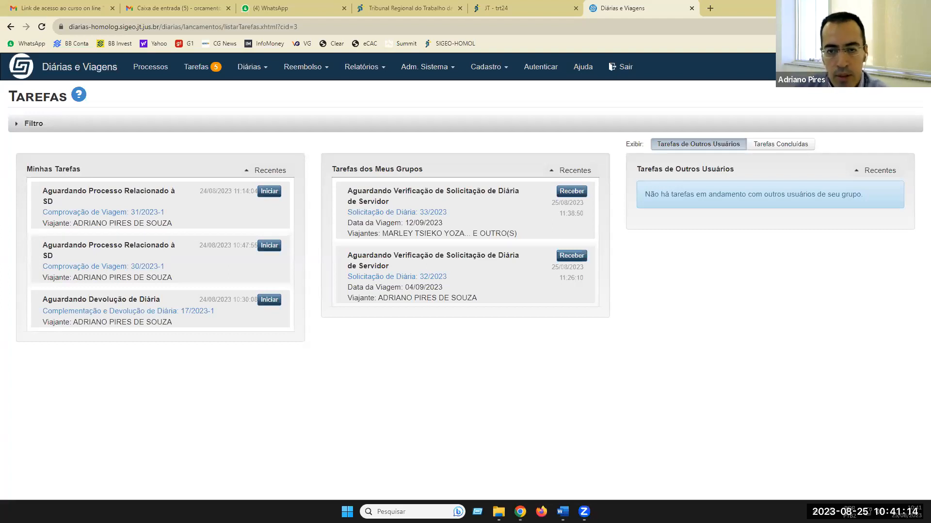
- Return to the home page and scroll through the Meus Processos list
left_click(95, 65)
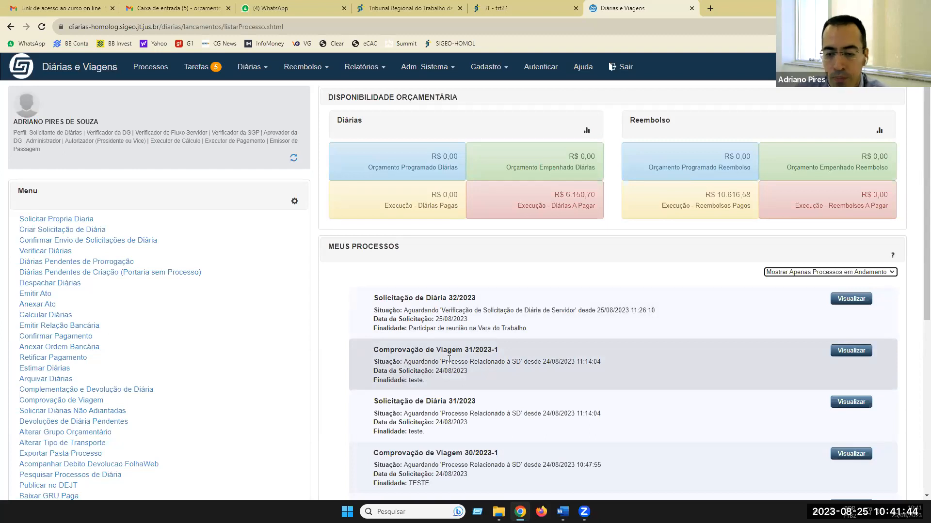
scroll(449, 359, "down", 3)
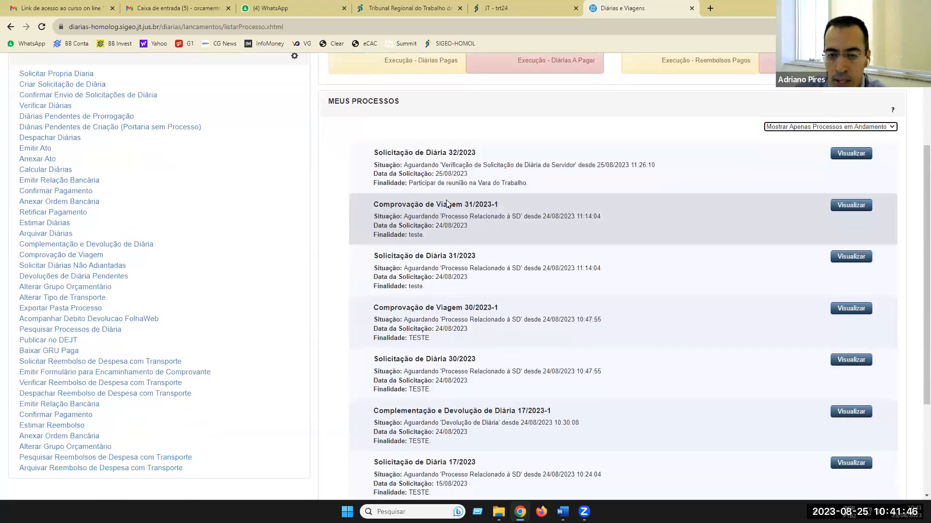
scroll(459, 283, "up", 3)
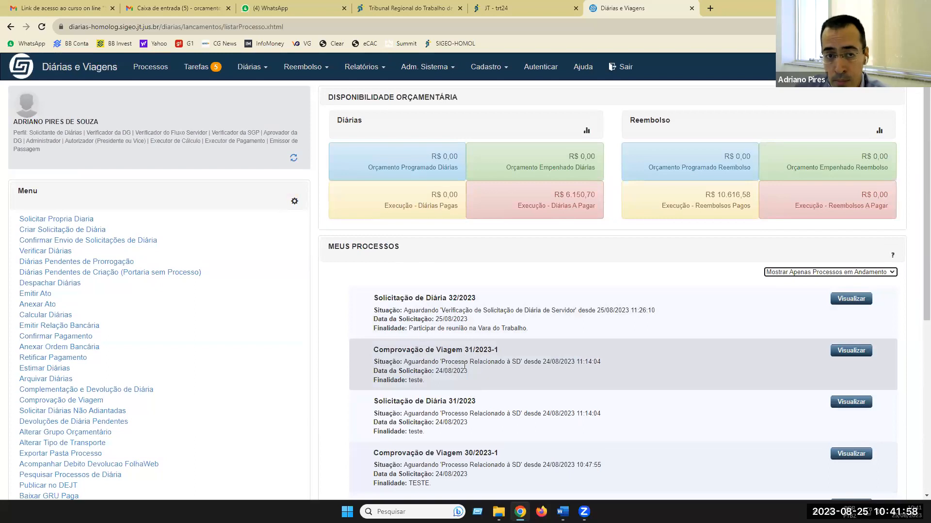
- Go back to Tarefas, where Comprovação de Viagem 30/2023-1 is pending
left_click(197, 68)
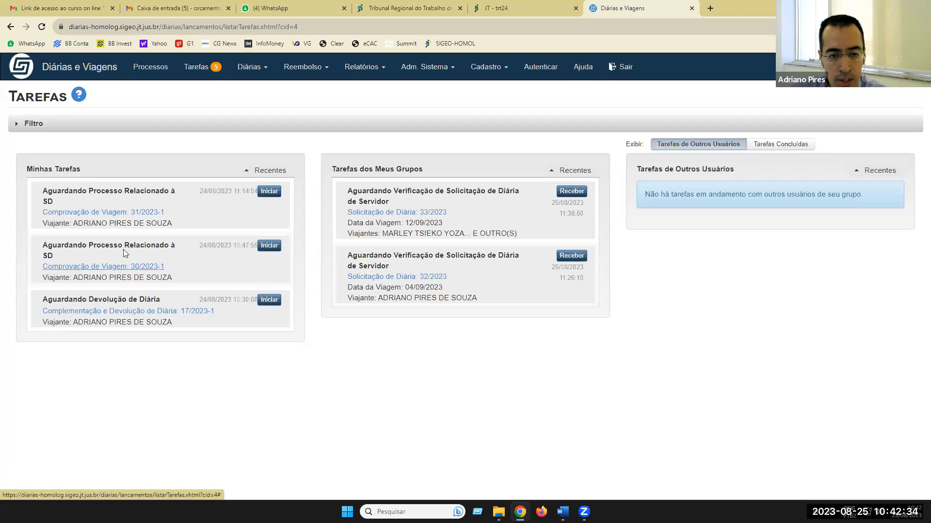
- Start Comprovação de Viagem 30/2023-1 and note 'A viagem ocorreu conforme previsto'
left_click(267, 247)
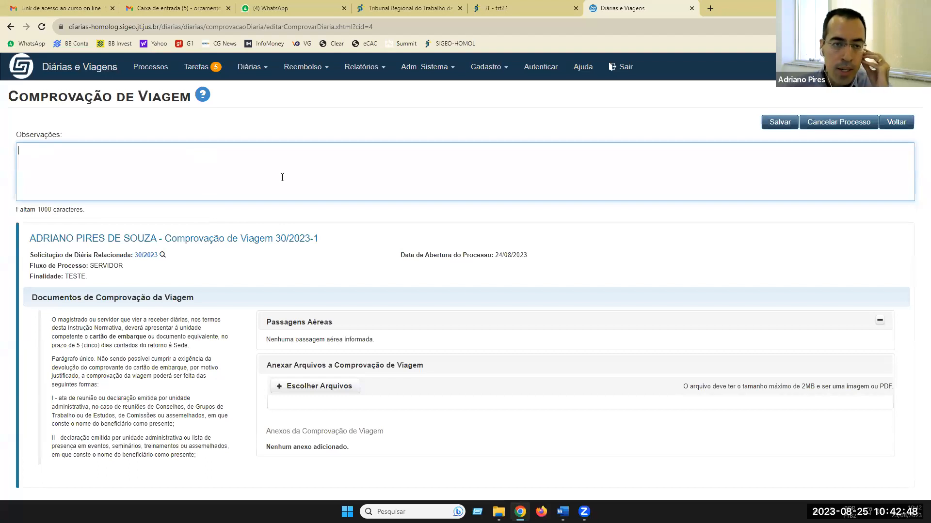
type("A ")
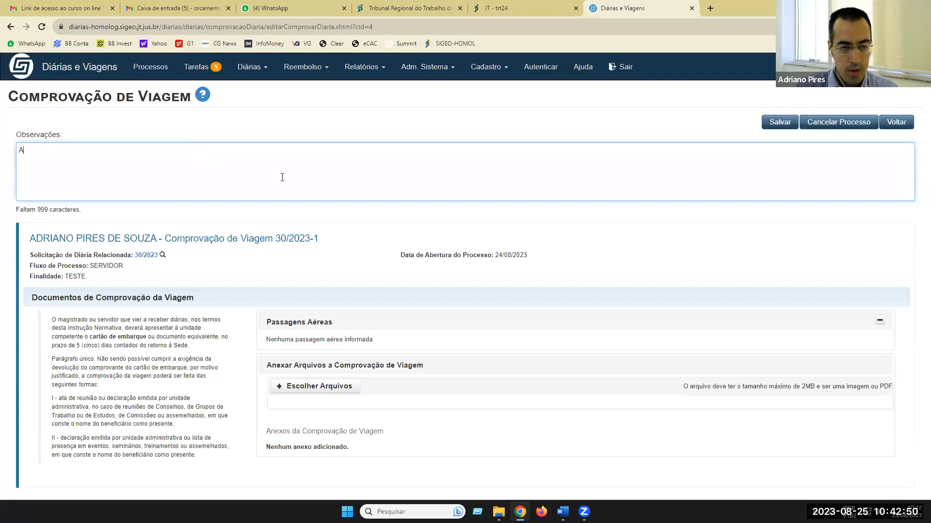
type("viagem ")
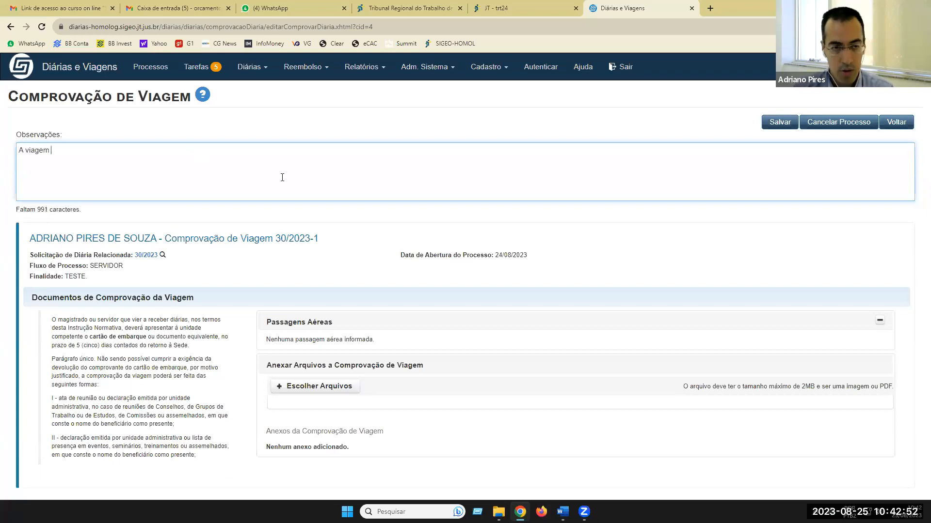
type("oco")
type("rre")
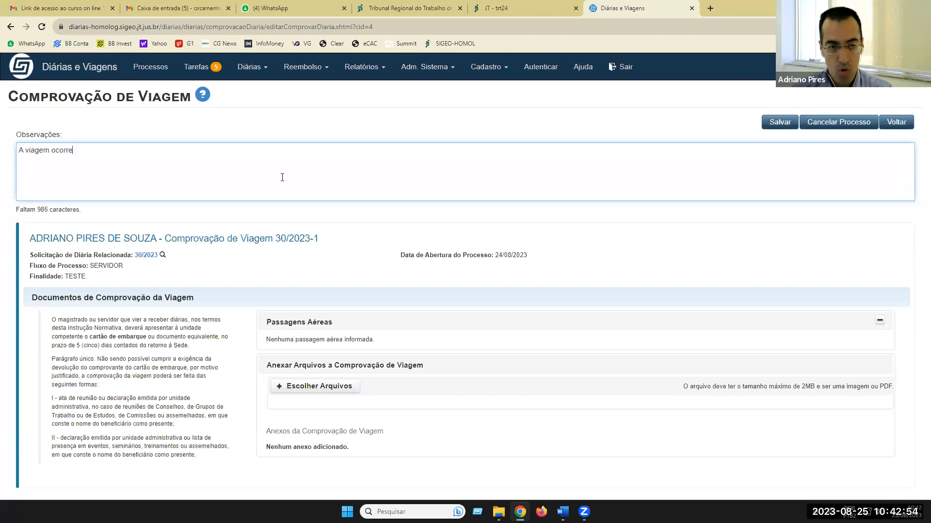
type("u conforme ")
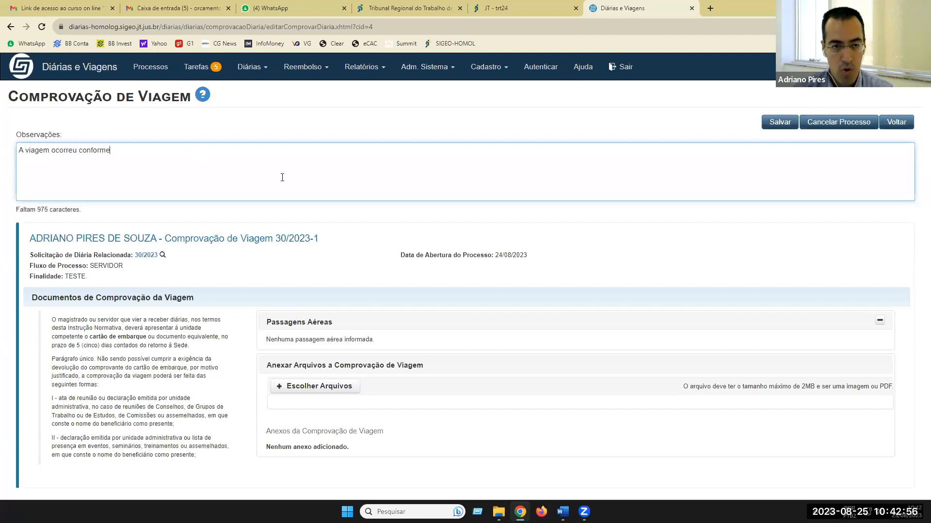
type("prev")
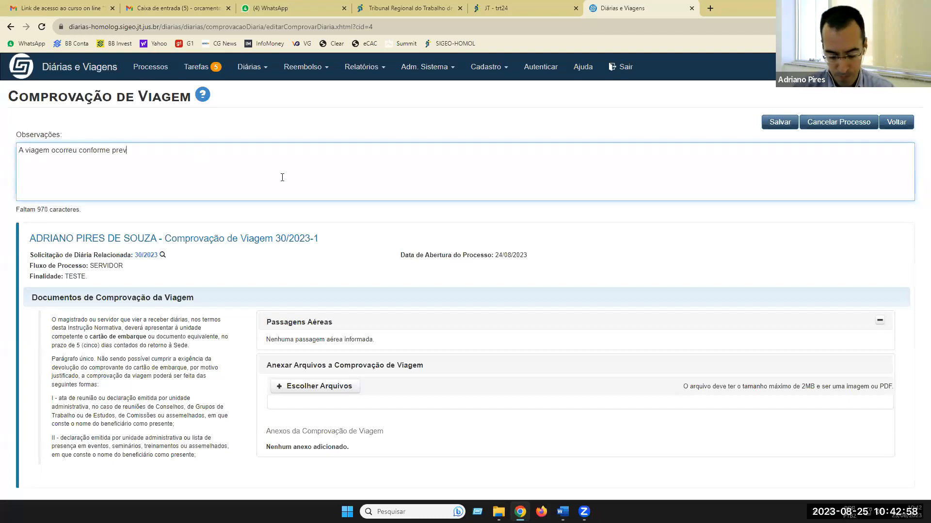
type("isto")
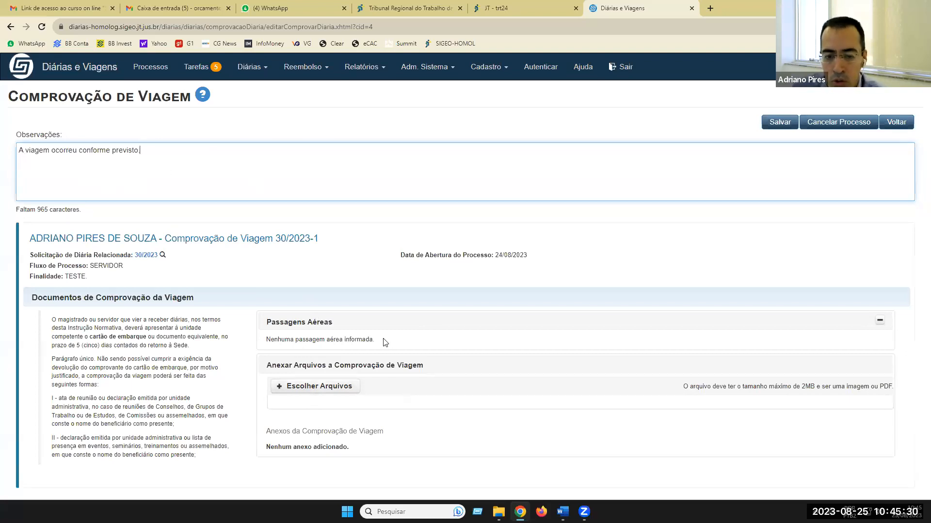
- Save travel proof 30/2023-1 and confirm with Sim
left_click(784, 123)
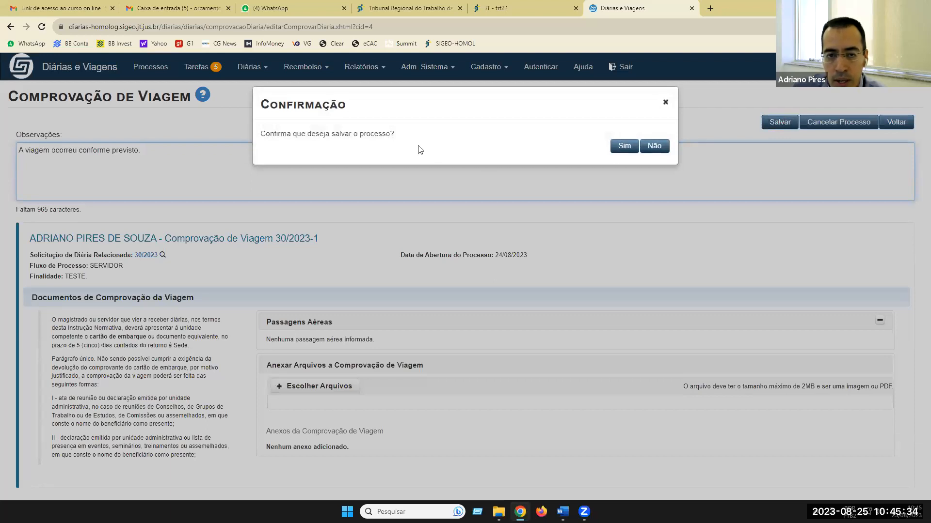
left_click(624, 146)
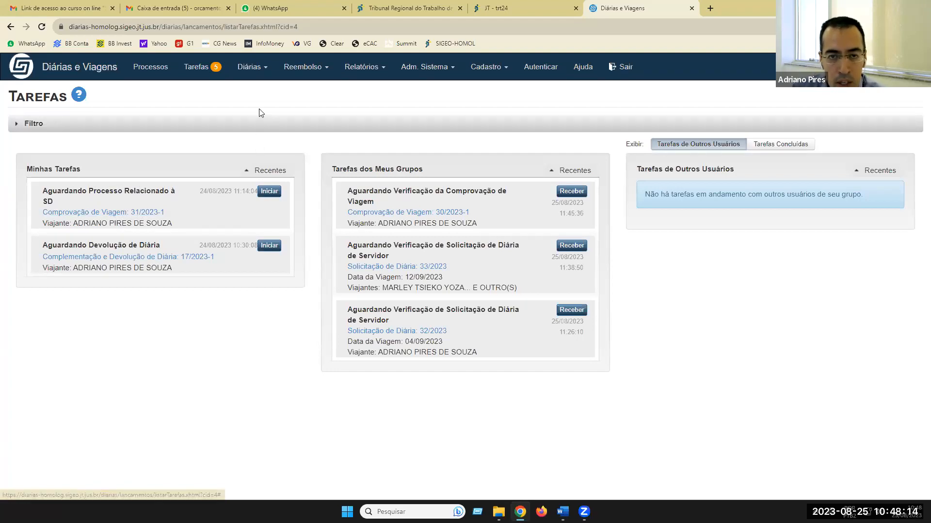
- Go home, then open Diárias > Complementação e Devolução de Diária
left_click(68, 68)
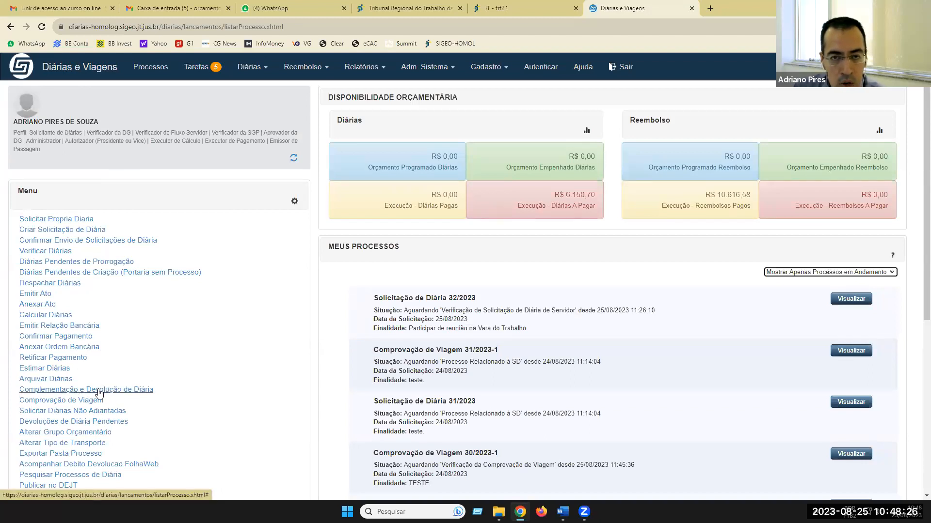
left_click(252, 68)
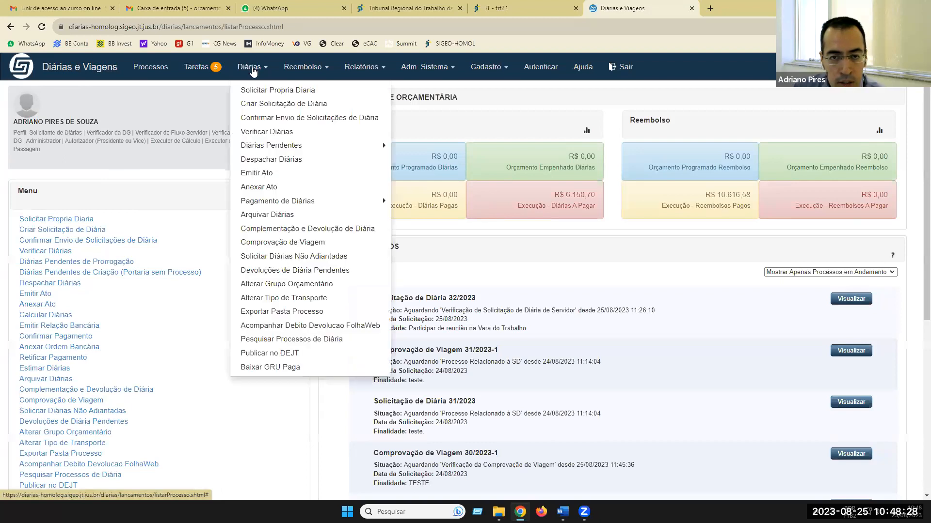
left_click(284, 230)
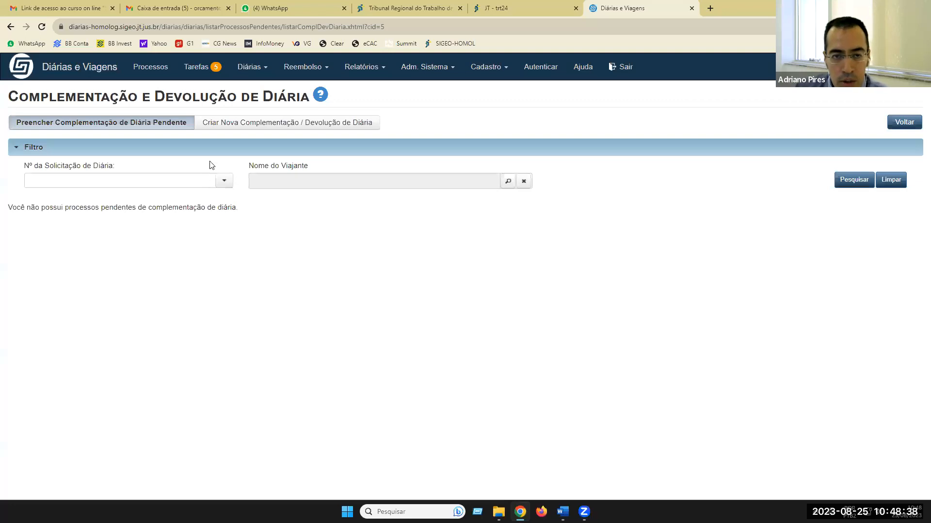
- Search request 31/2023 under Criar Nova Complementação / Devolução de Diária
left_click(235, 127)
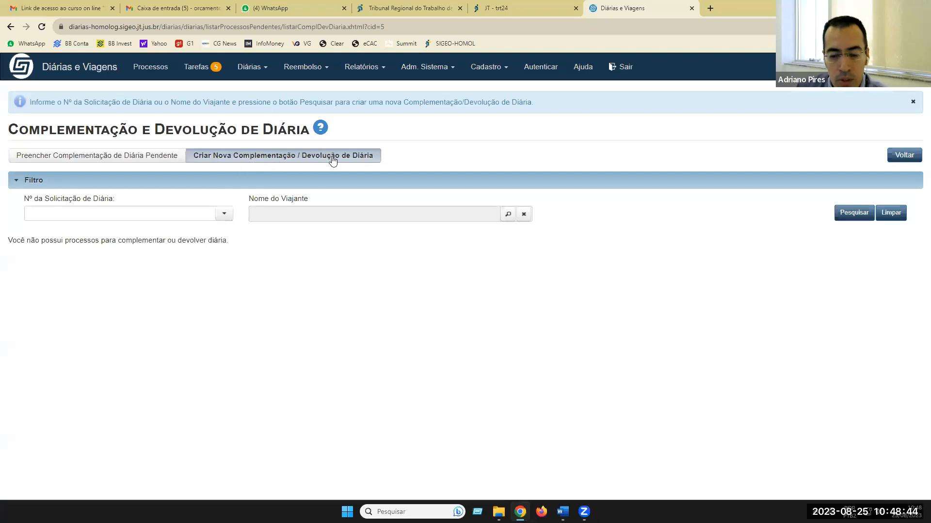
left_click(224, 215)
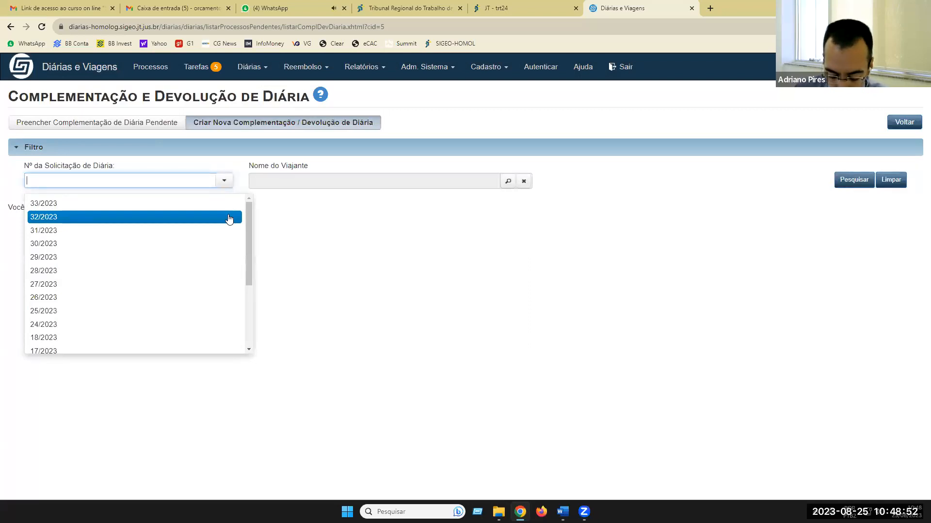
left_click(52, 232)
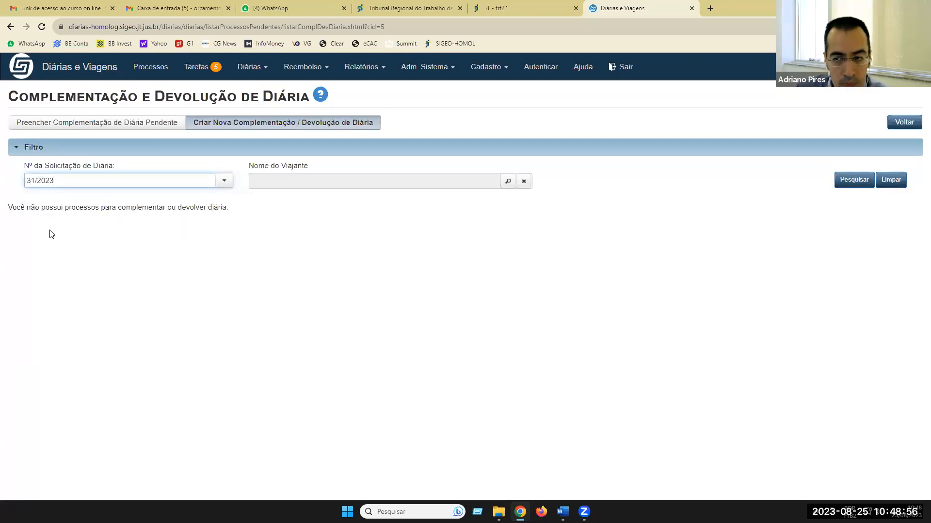
left_click(851, 187)
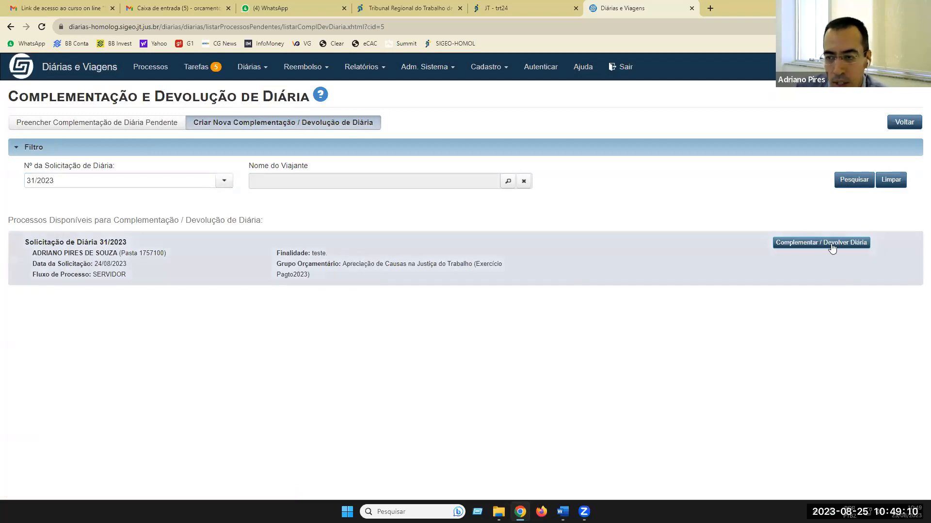
left_click(806, 244)
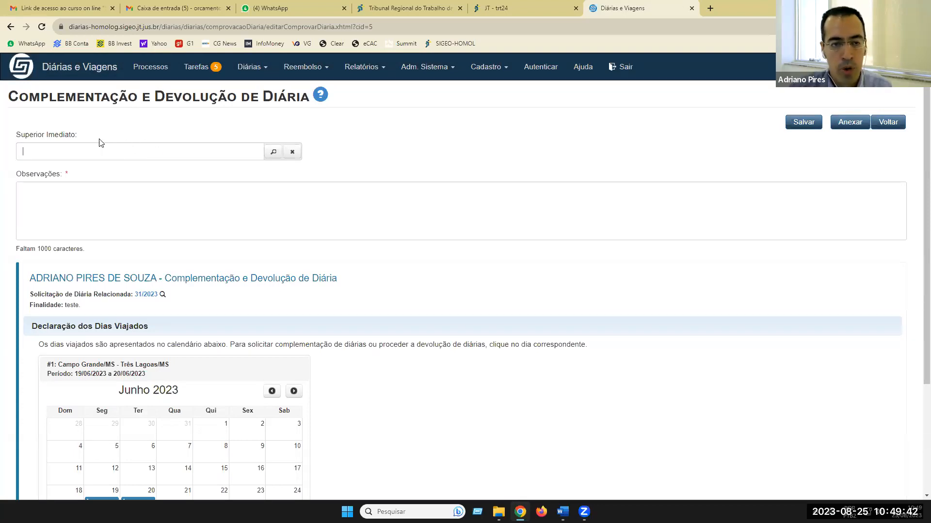
scroll(212, 197, "down", 1)
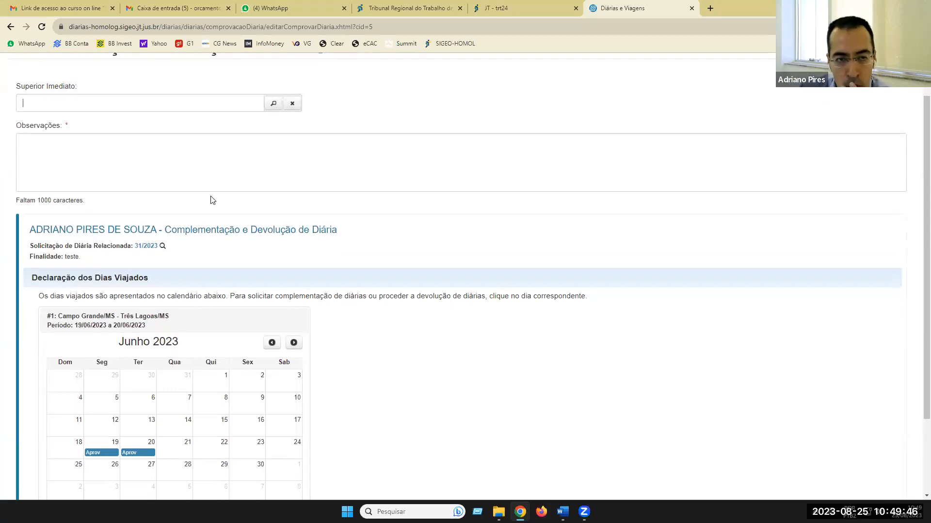
scroll(212, 200, "down", 1)
scroll(209, 211, "down", 1)
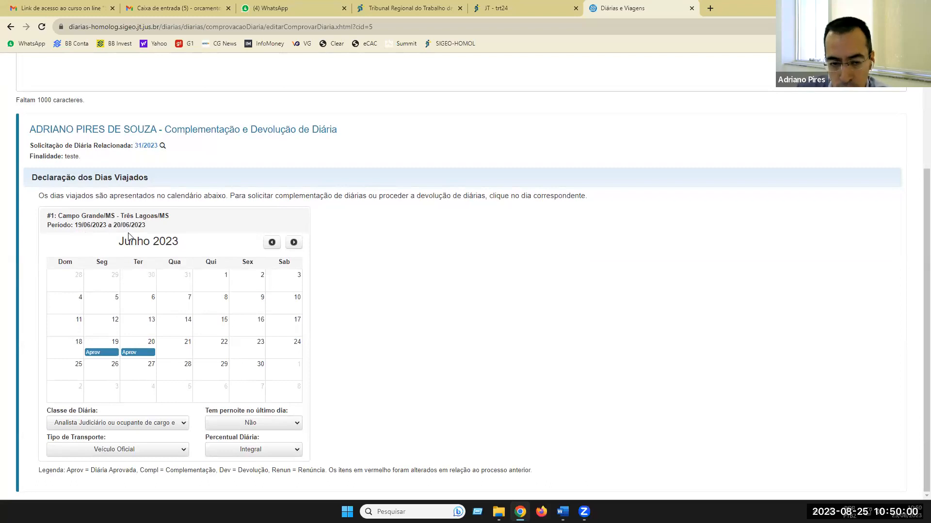
left_click(172, 351)
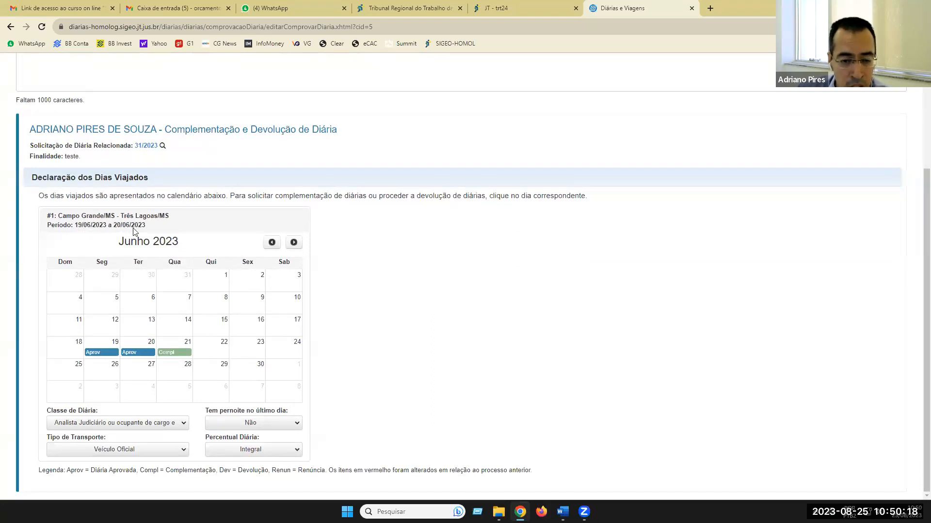
left_click(216, 356)
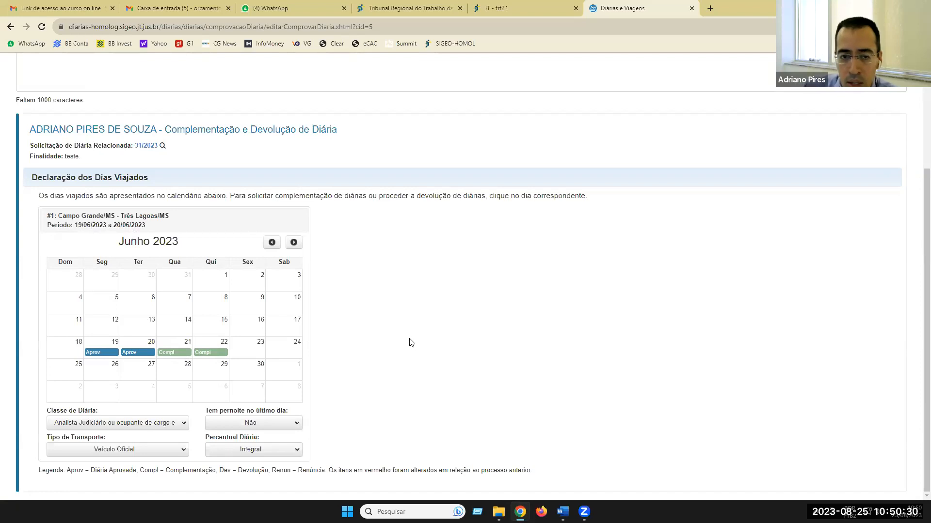
scroll(409, 342, "up", 3)
scroll(406, 342, "down", 3)
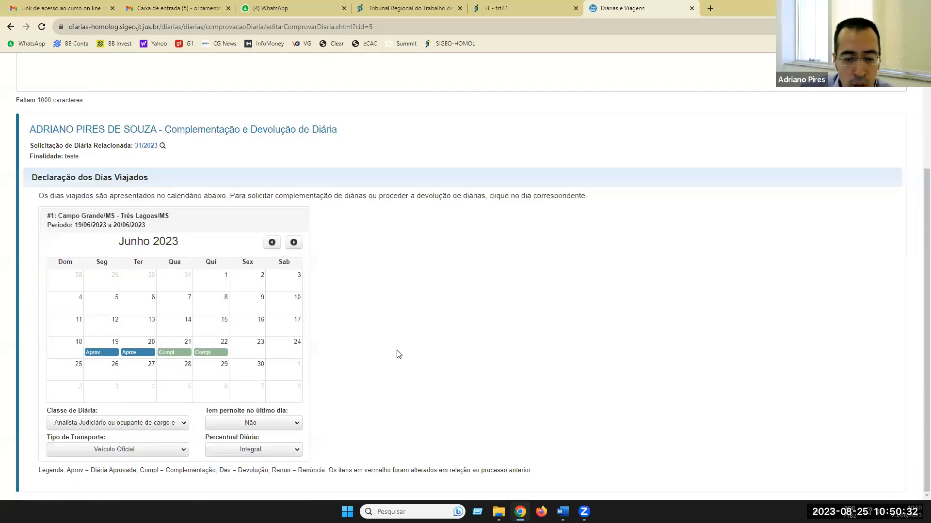
scroll(399, 353, "up", 3)
left_click(70, 190)
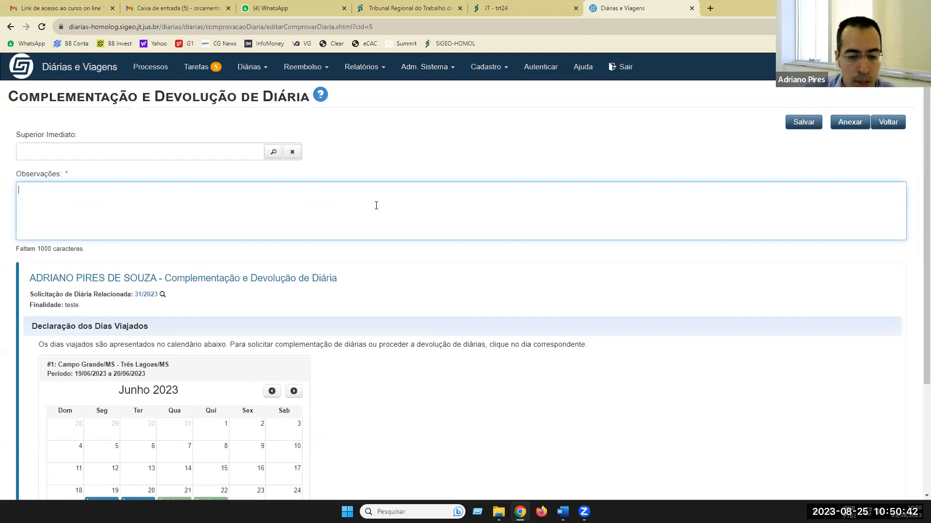
scroll(376, 205, "down", 2)
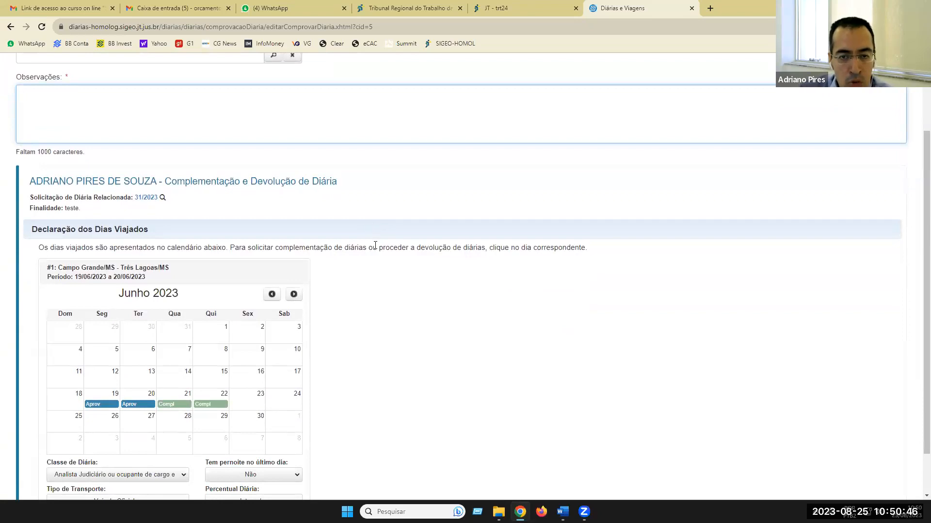
scroll(386, 260, "down", 1)
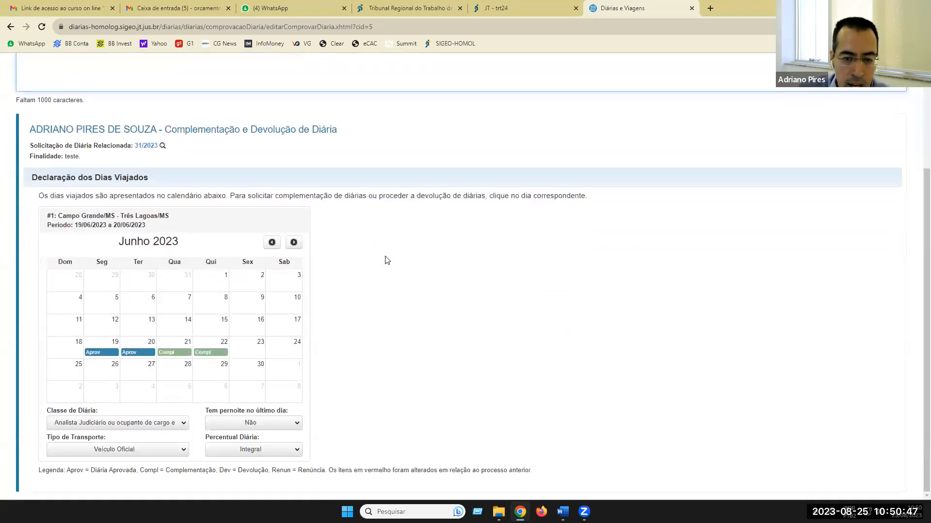
left_click(209, 350)
left_click(178, 348)
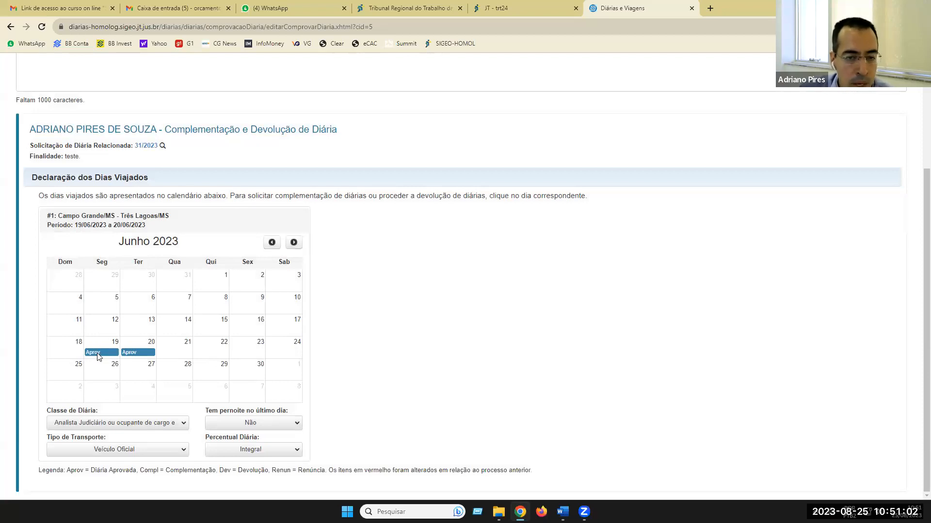
- Switch 20 June from Aprov to Dev on the calendar, then back to approved
left_click(138, 350)
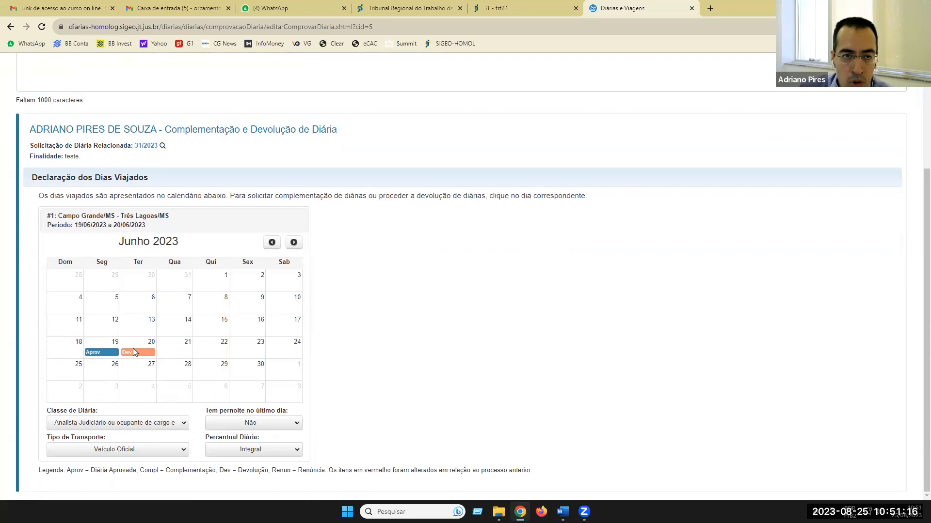
scroll(133, 348, "up", 2)
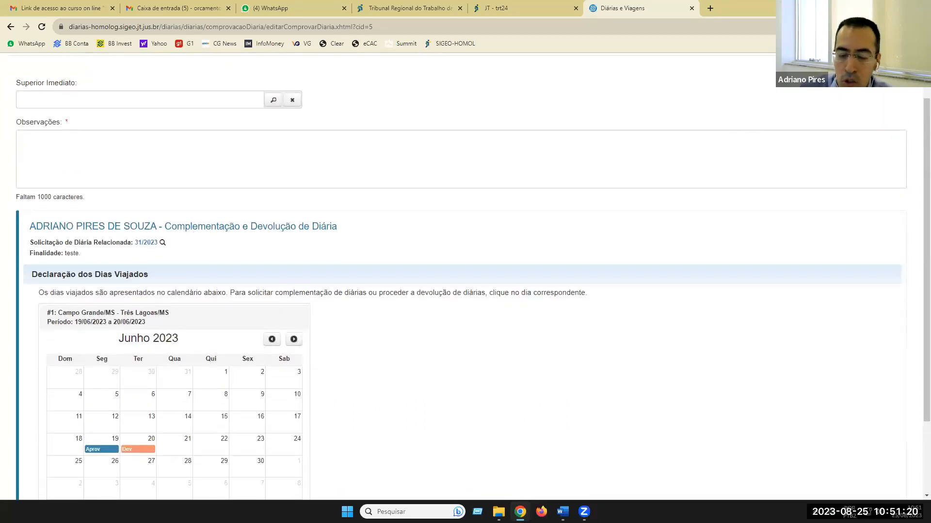
scroll(409, 262, "down", 1)
scroll(408, 261, "down", 1)
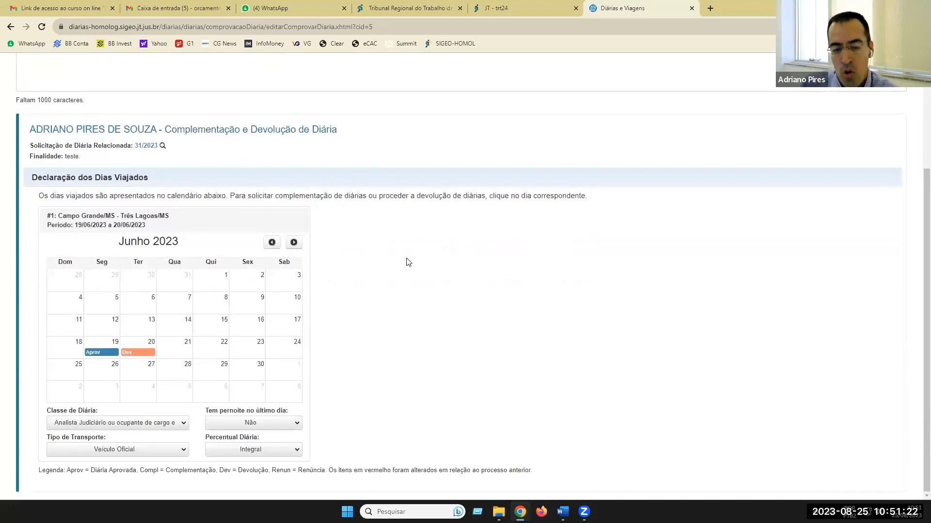
left_click(146, 346)
- Try Compl on 21–23 June, clear those marks, and return to Tarefas
left_click(170, 346)
left_click(201, 349)
left_click(254, 353)
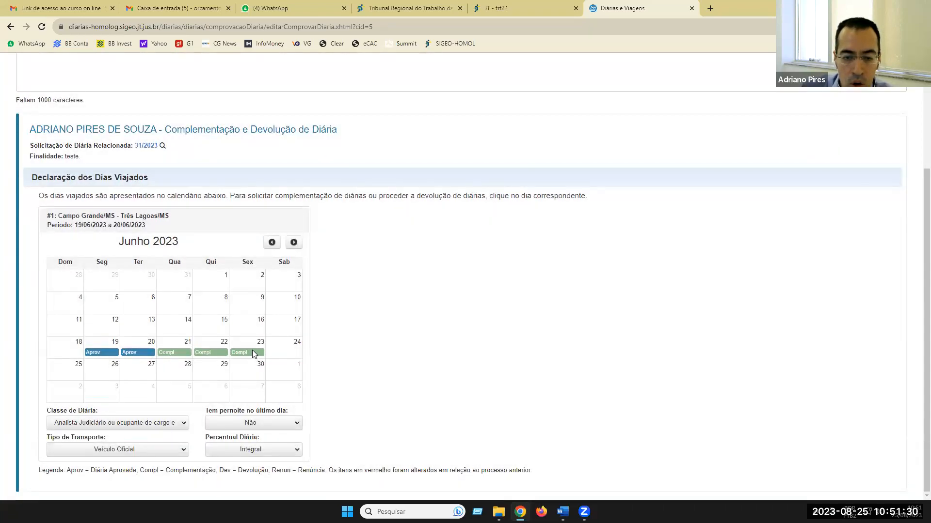
left_click(203, 348)
left_click(184, 349)
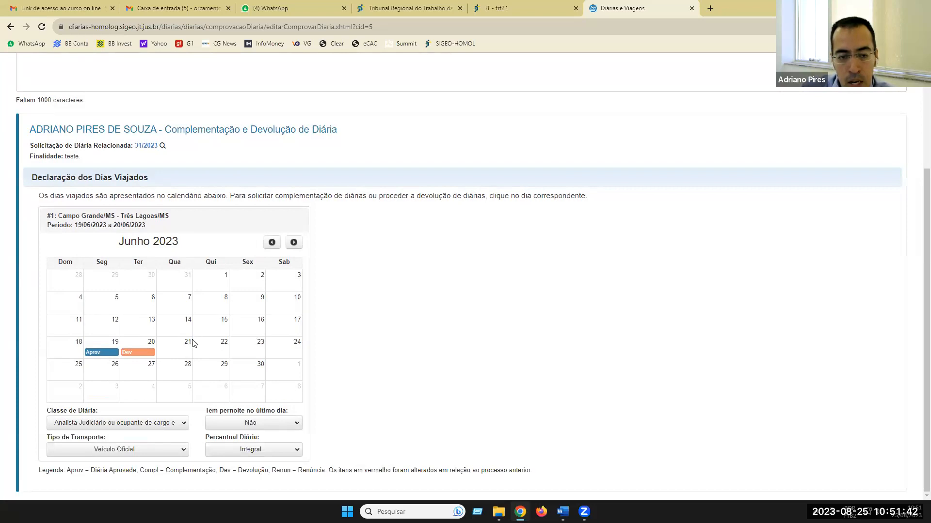
scroll(191, 342, "up", 3)
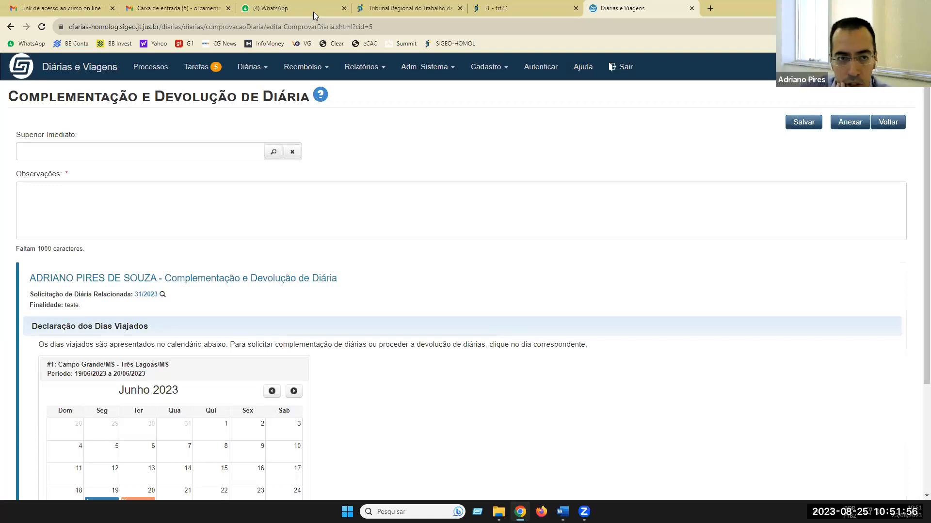
left_click(202, 68)
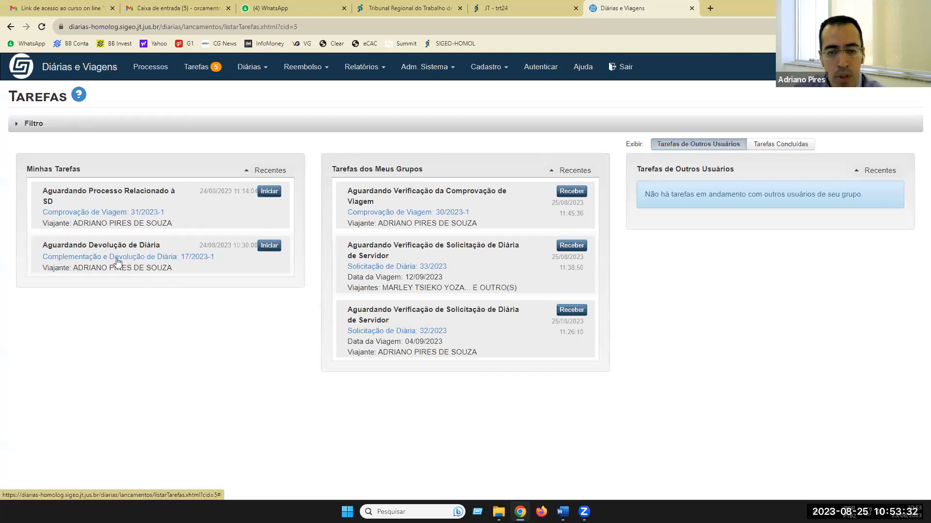
- Start the Devolução de Diária task for 17/2023 and review its R$ 411,24 GRU slip
left_click(268, 247)
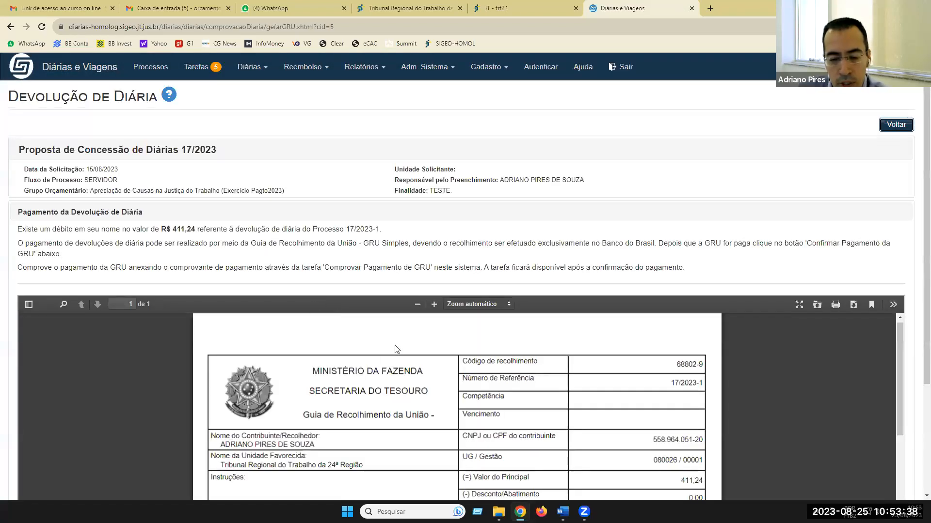
scroll(395, 349, "down", 1)
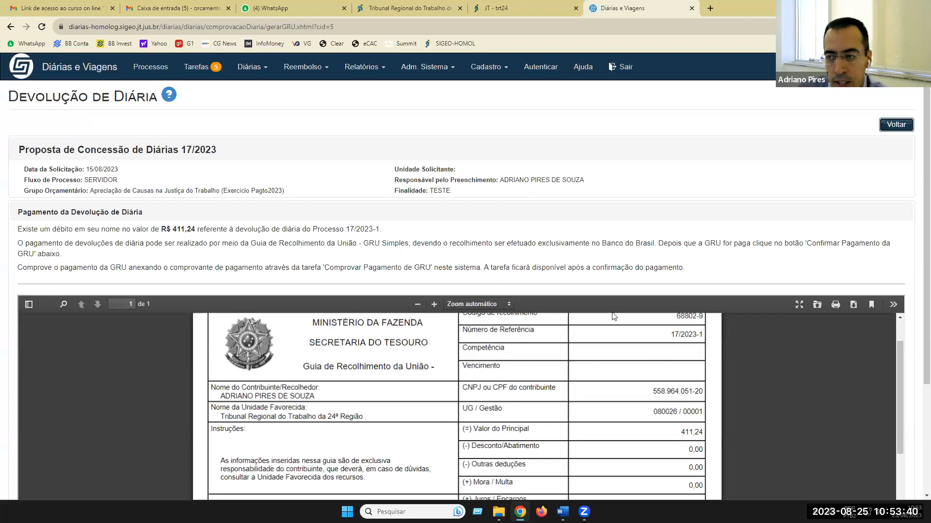
scroll(918, 198, "down", 2)
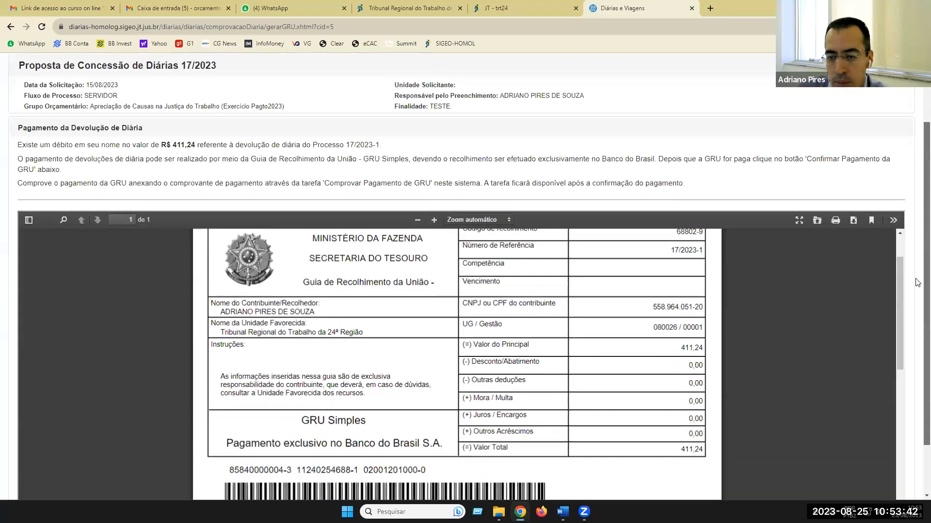
left_click_drag(917, 283, 917, 310)
scroll(312, 259, "down", 2)
scroll(404, 221, "down", 1)
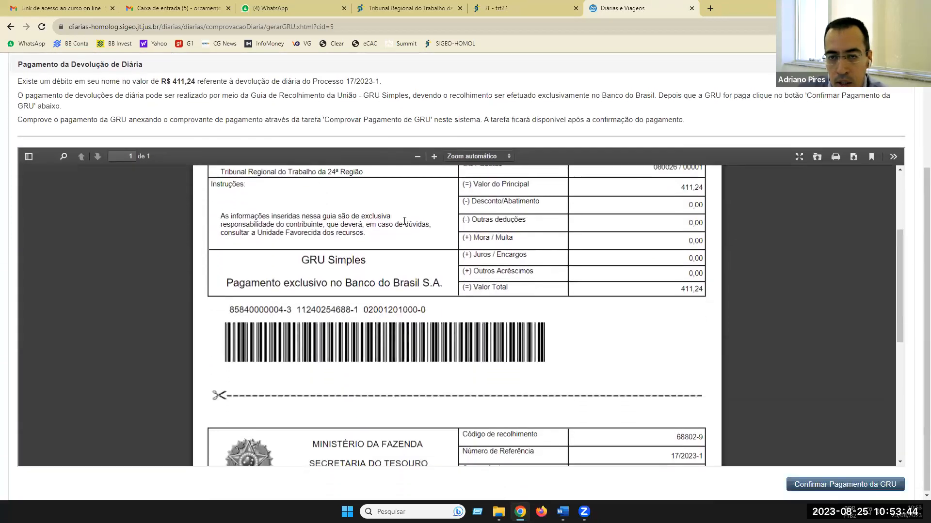
scroll(404, 221, "down", 3)
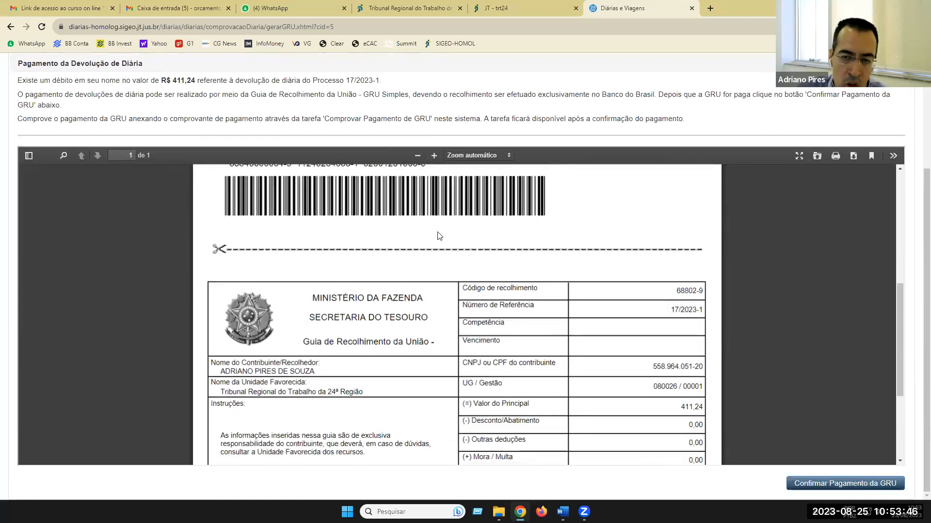
scroll(335, 202, "up", 2)
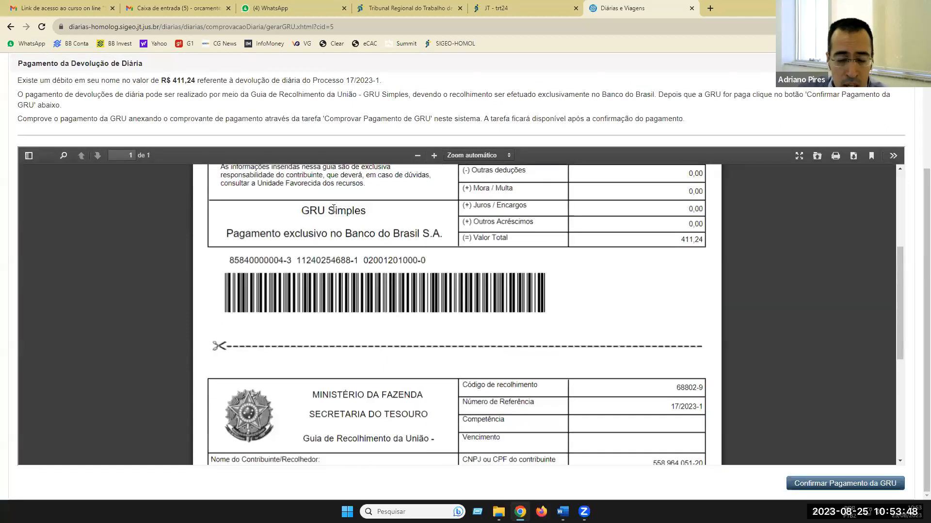
scroll(333, 210, "up", 2)
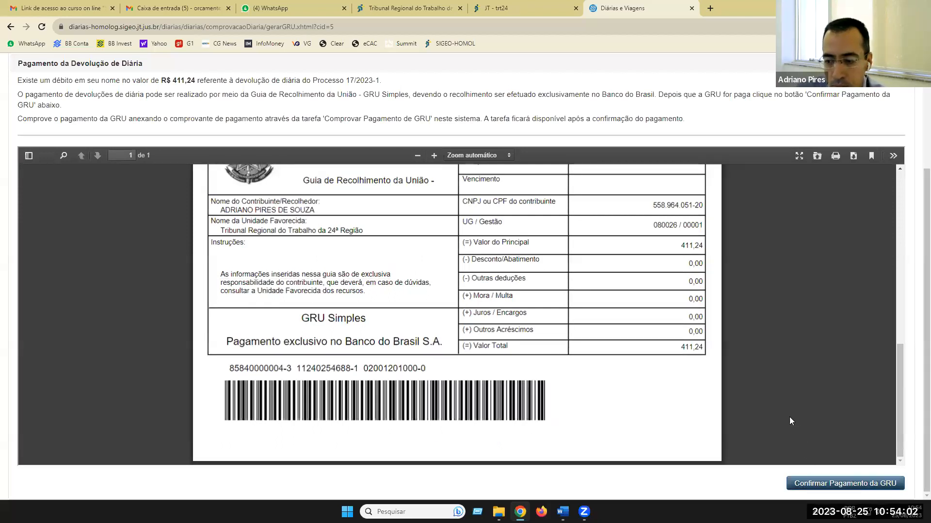
scroll(788, 417, "down", 2)
scroll(786, 417, "up", 6)
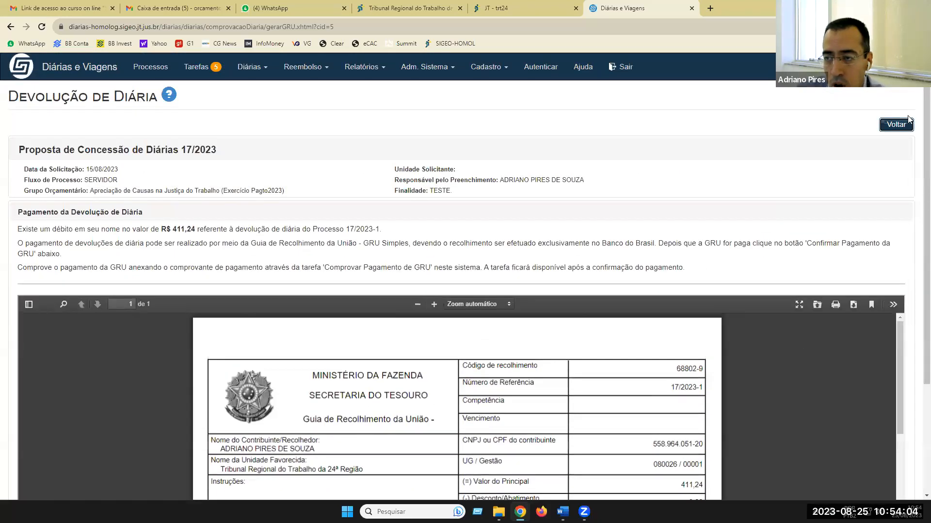
left_click(904, 125)
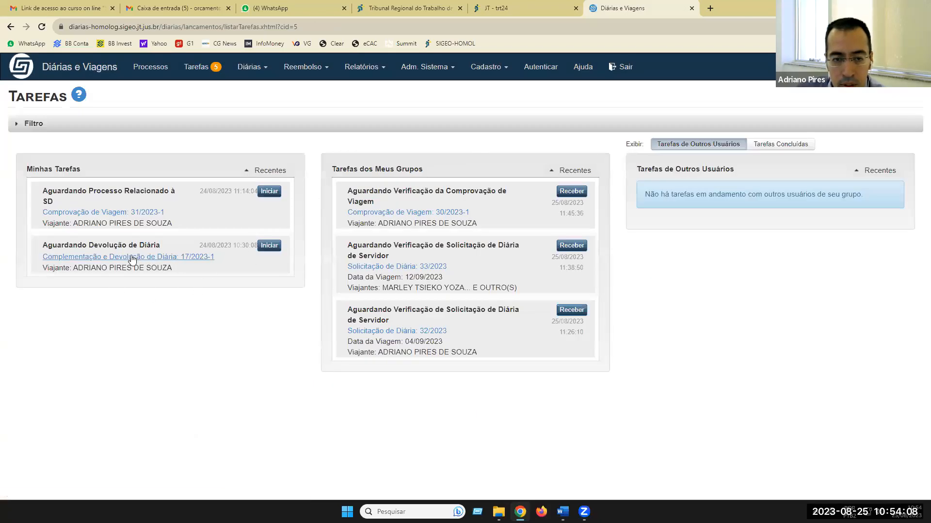
left_click(272, 247)
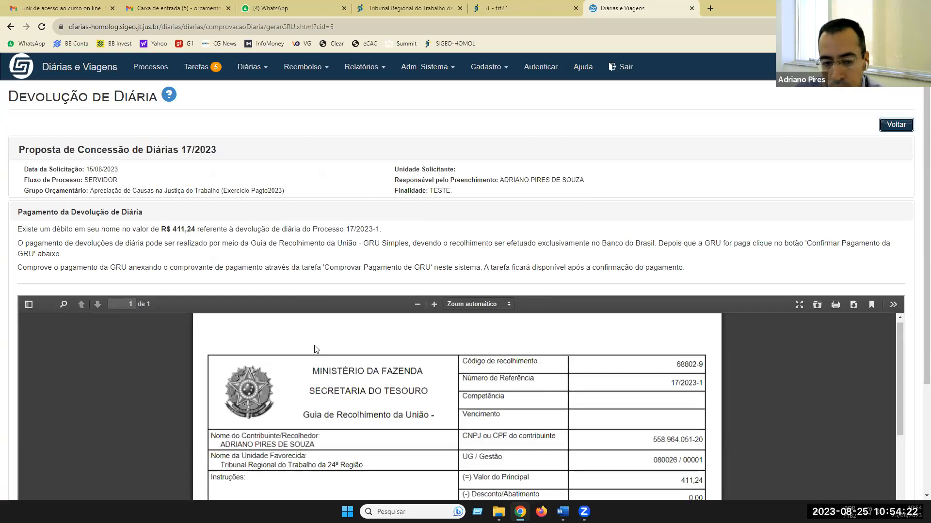
scroll(316, 349, "down", 2)
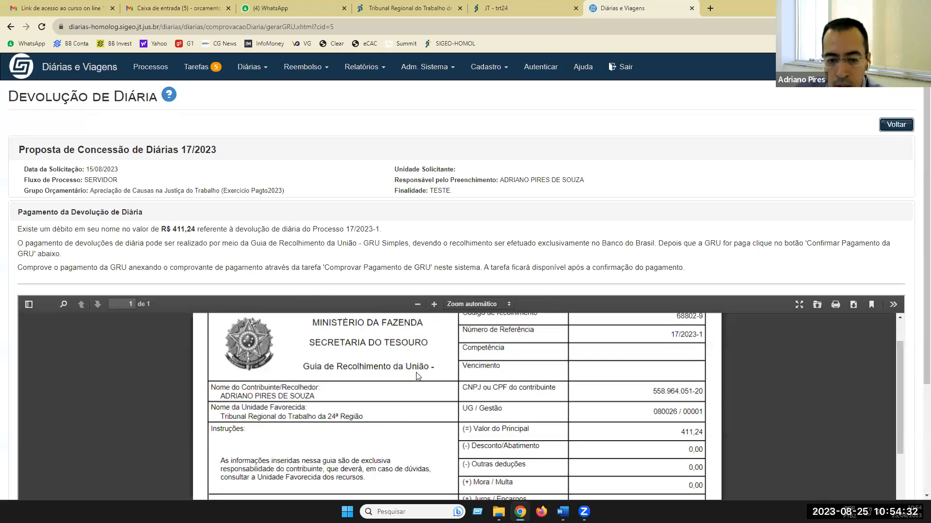
scroll(420, 380, "down", 1)
scroll(348, 365, "up", 3)
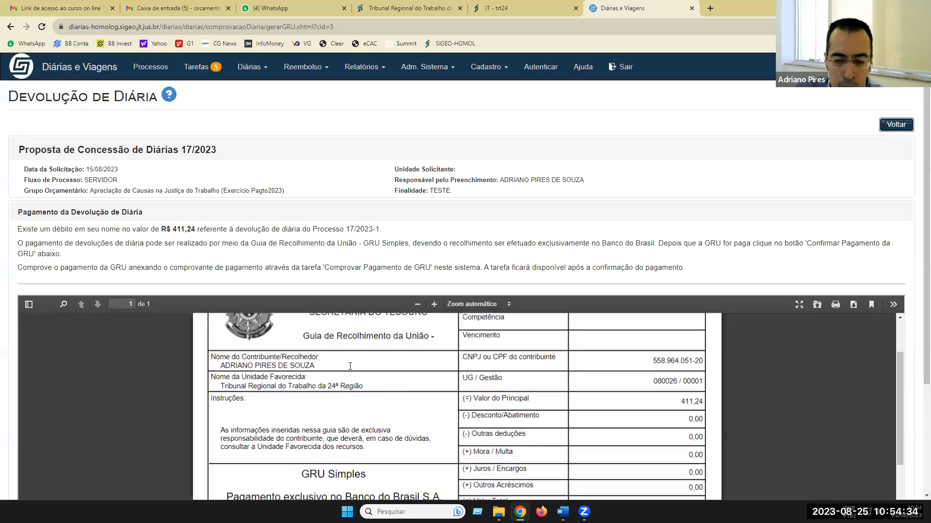
scroll(349, 366, "down", 6)
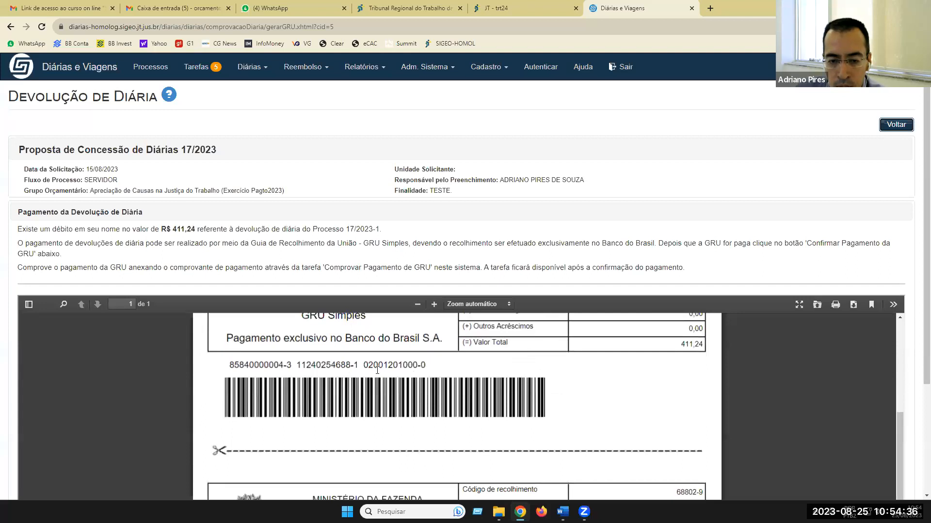
scroll(350, 369, "down", 5)
scroll(593, 330, "down", 2)
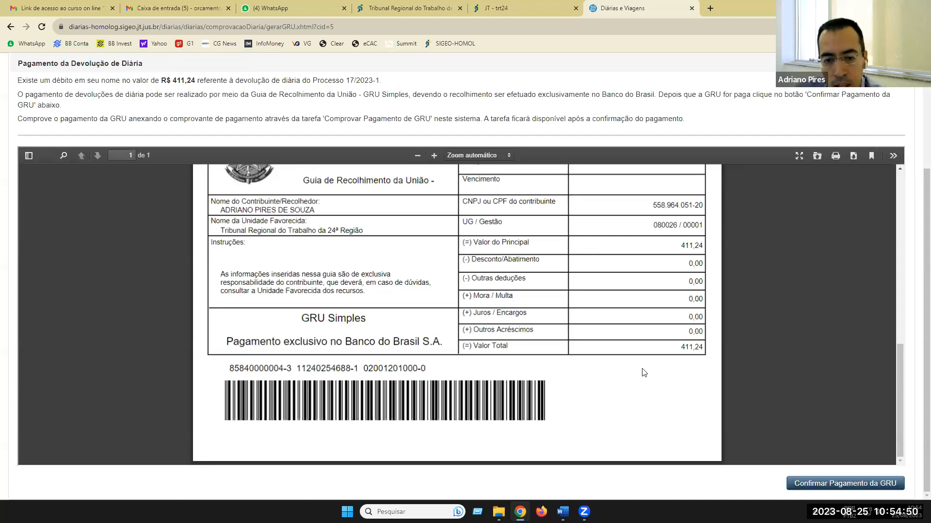
scroll(643, 372, "down", 3)
scroll(644, 372, "up", 1)
scroll(643, 372, "up", 5)
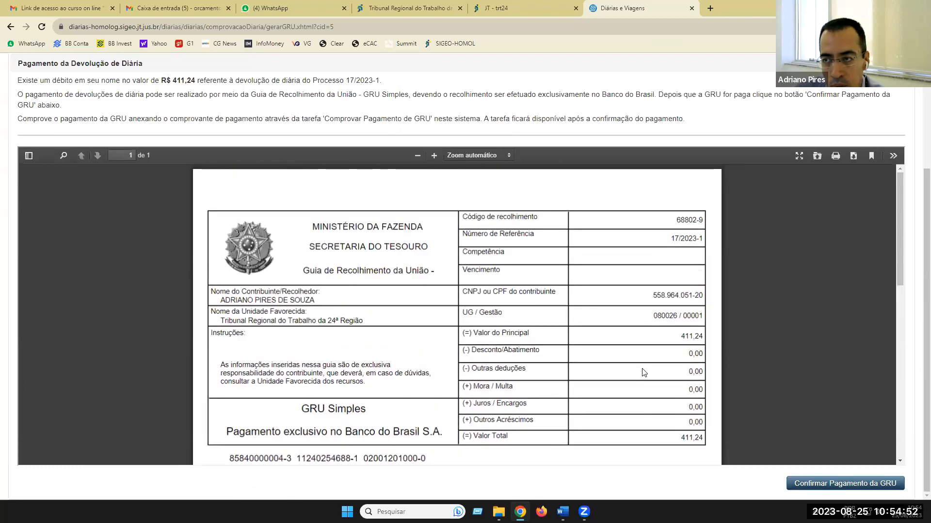
scroll(796, 328, "up", 3)
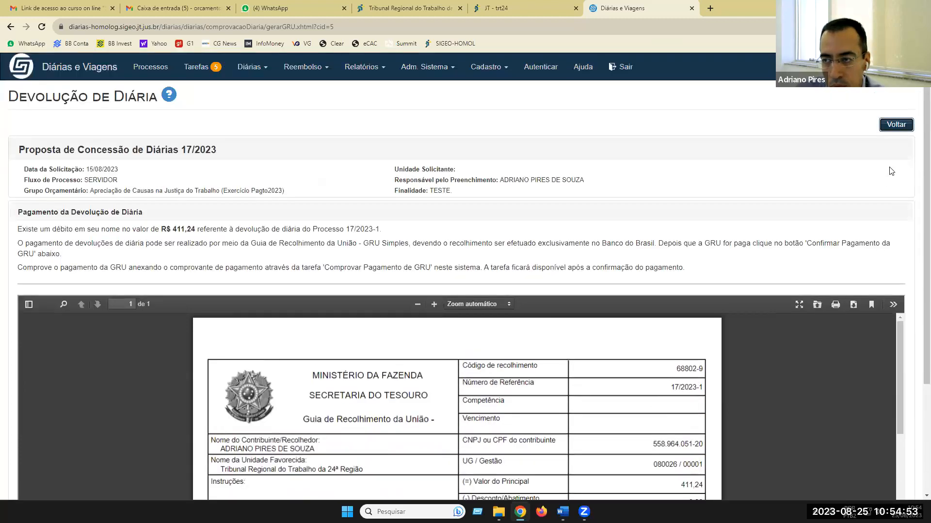
- Leave the 17/2023 Devolução de Diária page with Voltar
left_click(896, 125)
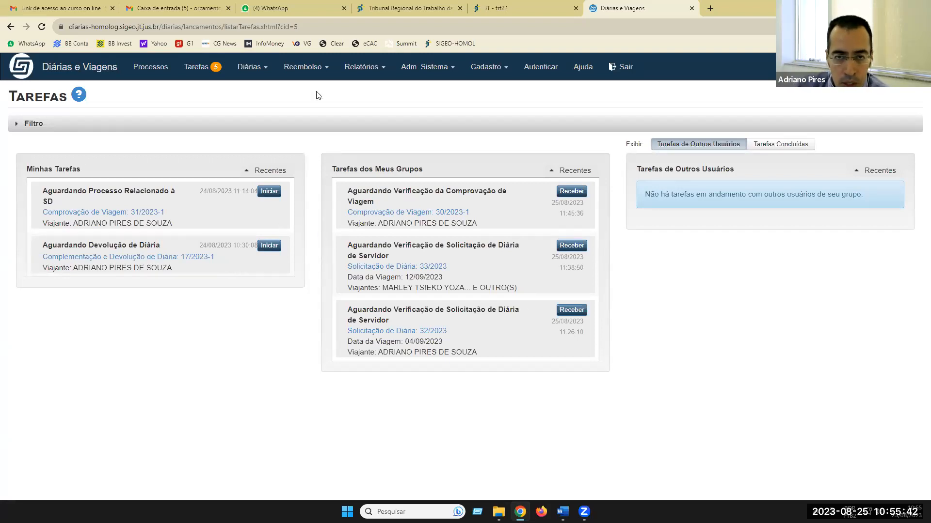
- Start Reembolso > Solicitar Reembolso de Despesa com Transporte, keeping it linked to a diária process
left_click(304, 68)
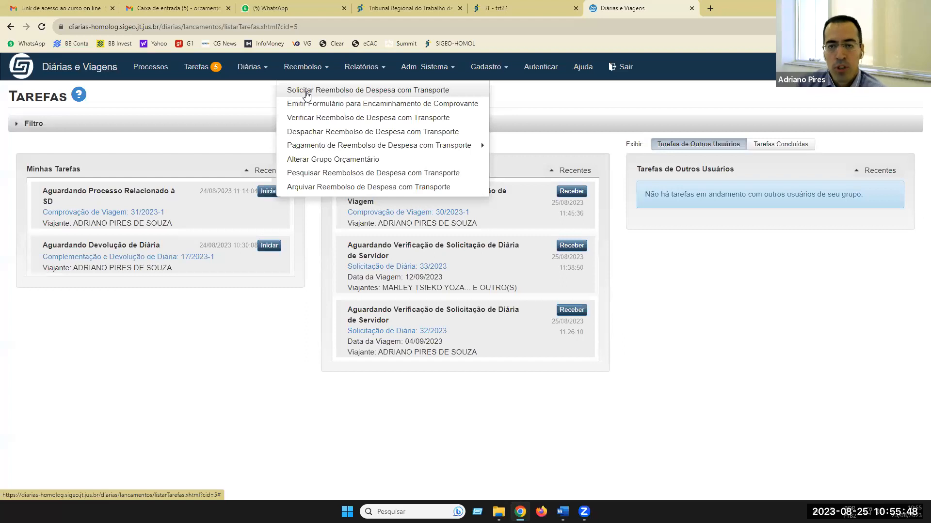
left_click(307, 94)
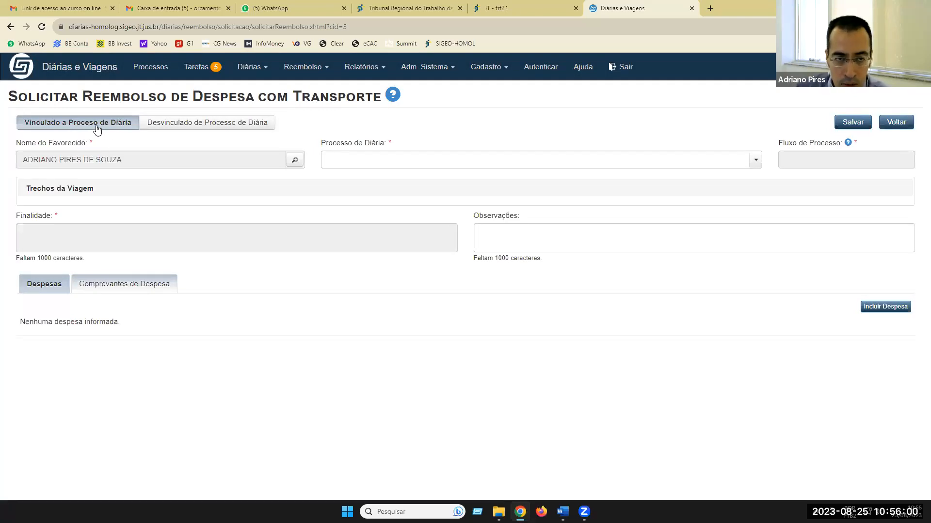
left_click(203, 124)
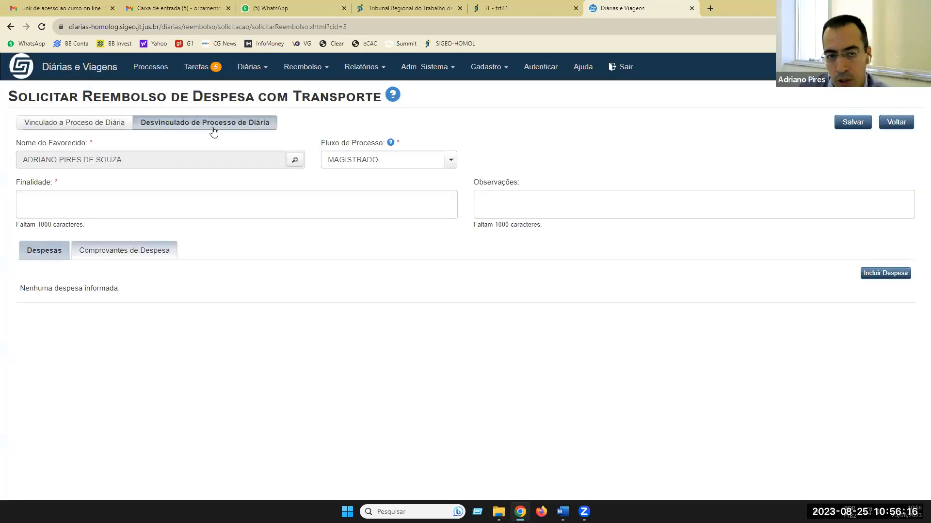
left_click(99, 127)
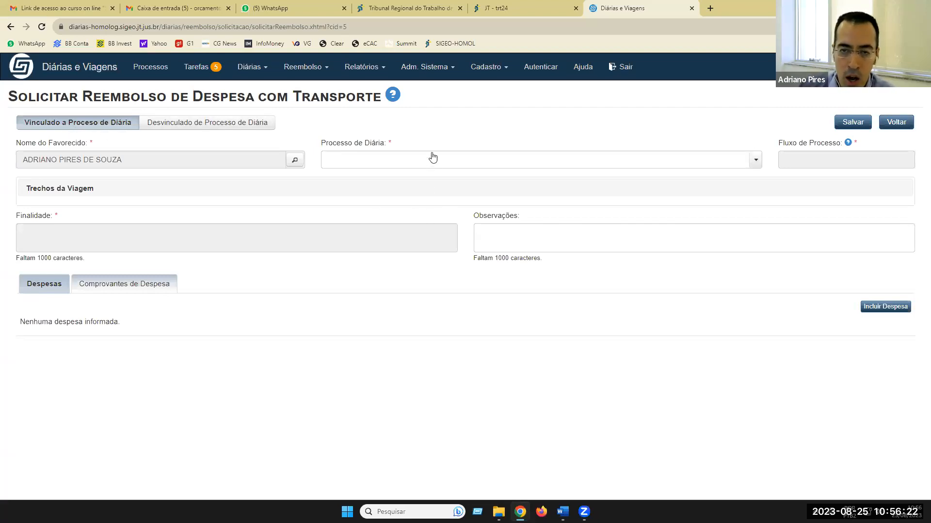
- Link diária process Nº 30/2023 - TESTE to load the Campo Grande/MS–Dourados/MS trip, 08/05–10/05/2023
left_click(443, 166)
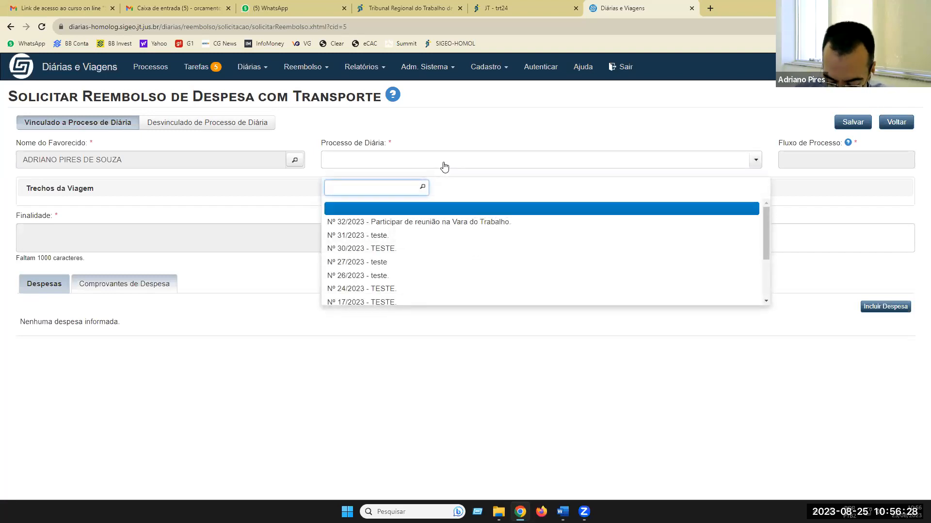
left_click(370, 250)
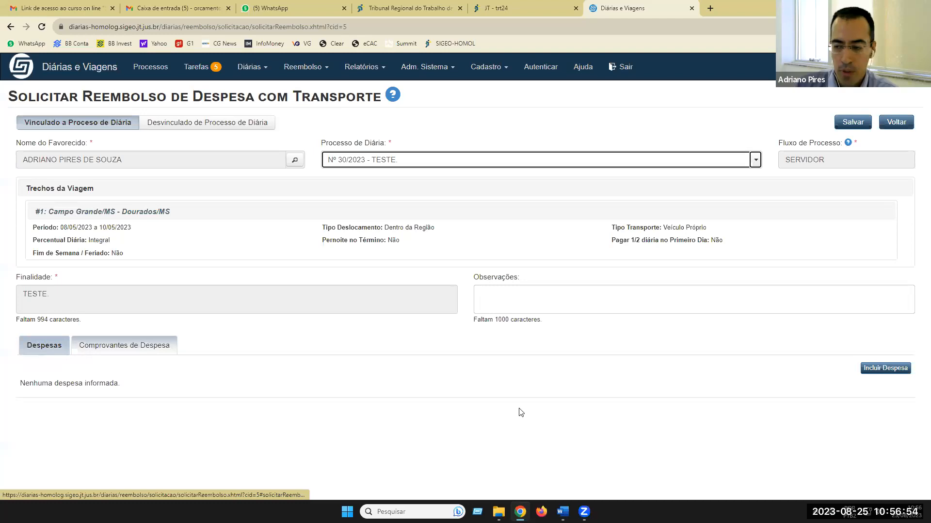
- Add a new transport expense for trip leg #1, Campo Grande/MS – Dourados/MS
left_click(883, 373)
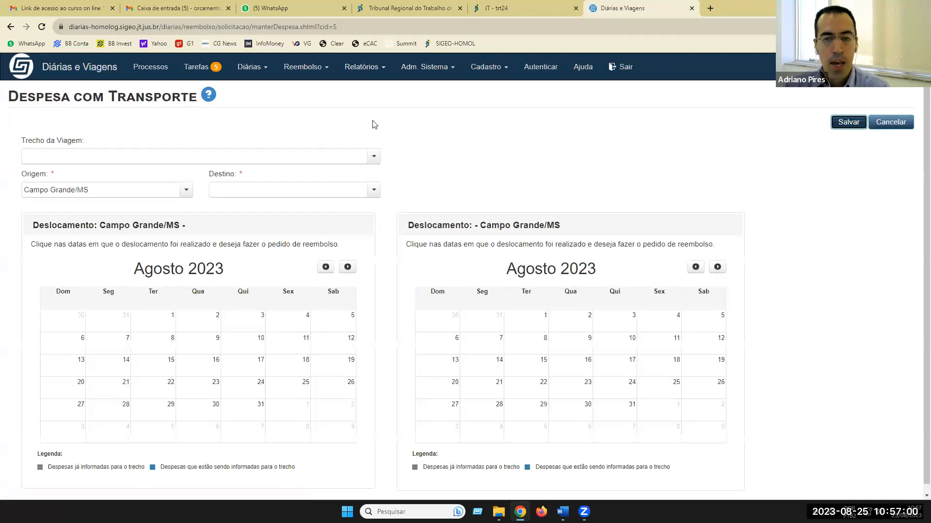
left_click(374, 157)
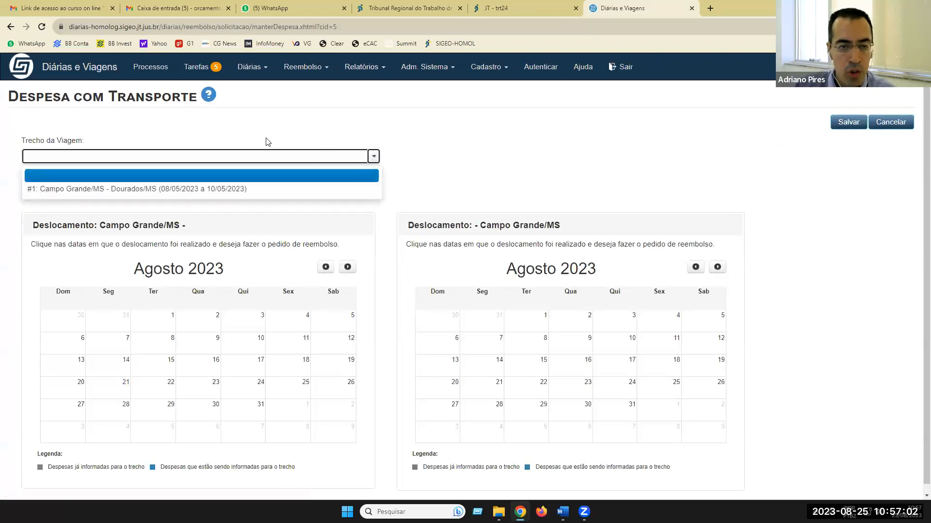
left_click(151, 190)
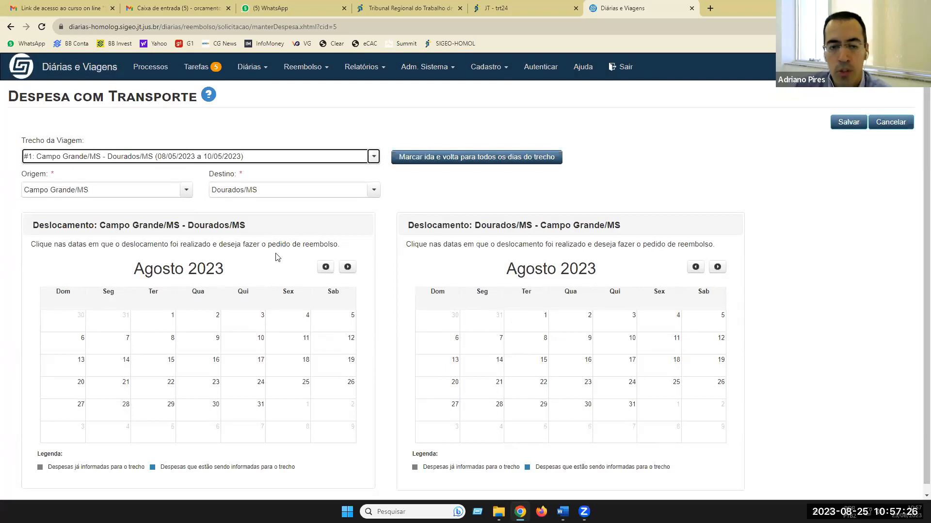
- Page the outbound calendar back to May 2023 and mark 8 May
left_click(325, 267)
left_click(325, 268)
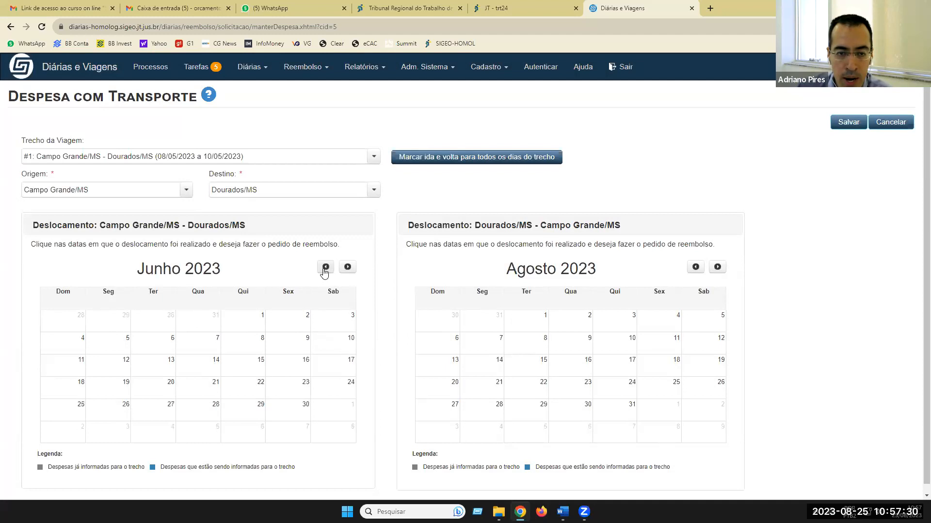
left_click(325, 270)
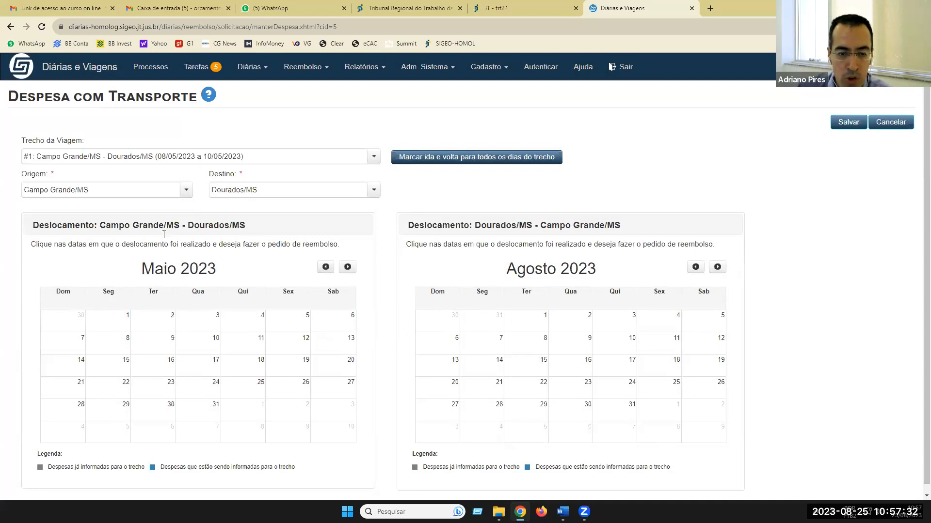
left_click(120, 345)
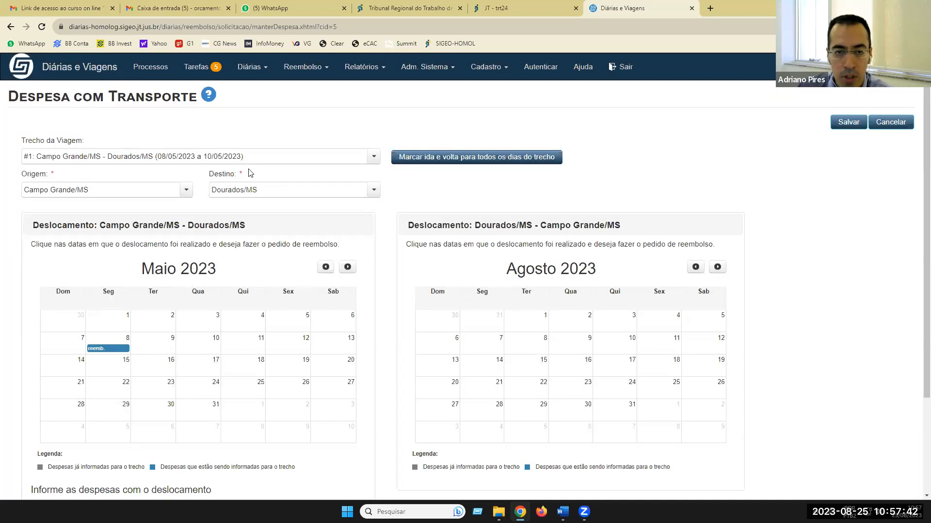
- Page the return calendar back to May 2023, mark 10 May, then mark all trip days
left_click(695, 267)
left_click(695, 267)
left_click(694, 267)
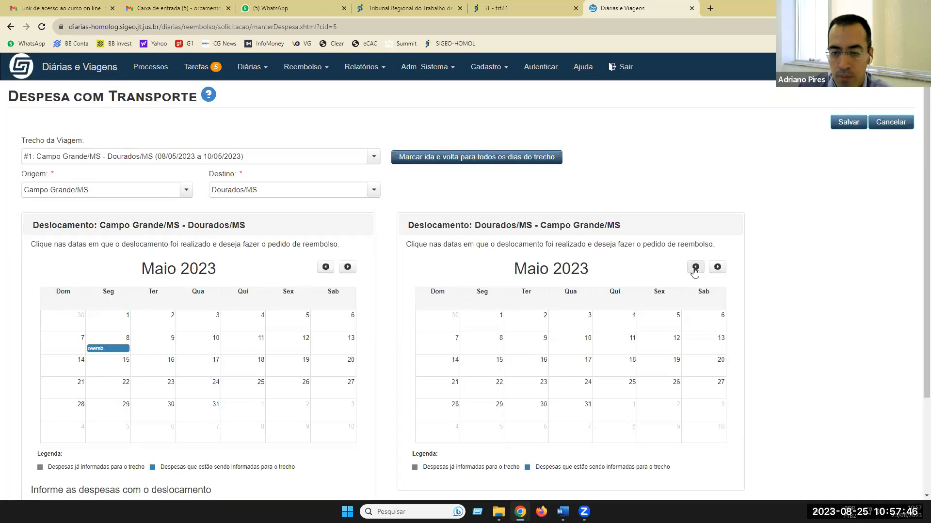
left_click(582, 347)
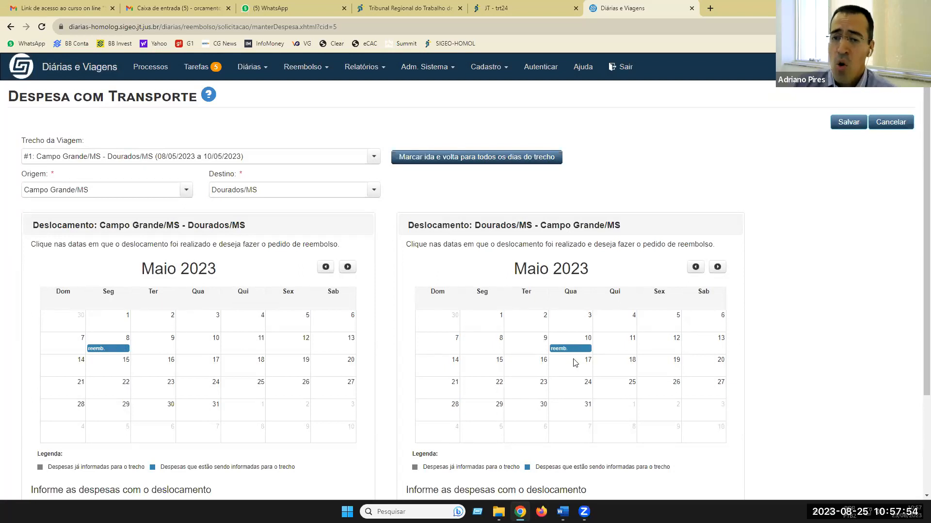
left_click(446, 163)
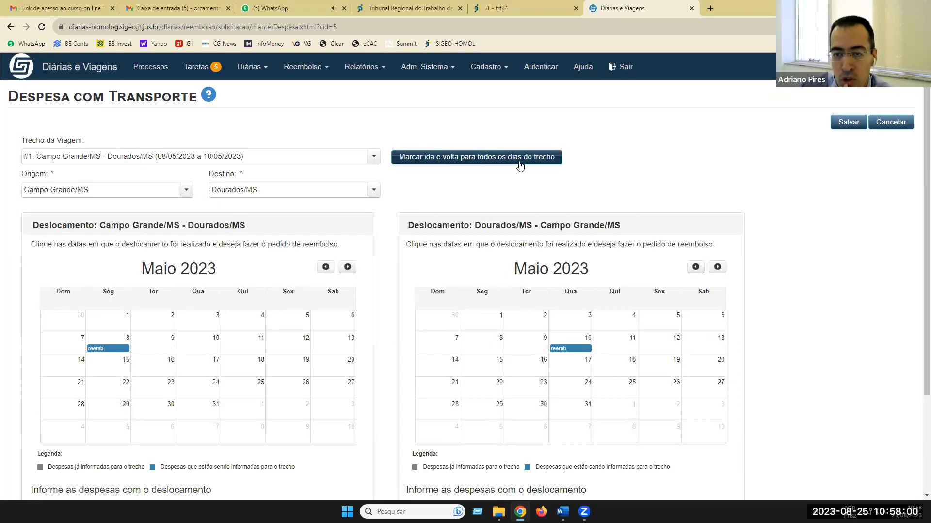
- Mark all trip days, then unmark 9, 10 and 11 May on the outbound calendar, keeping 8 May
left_click(440, 162)
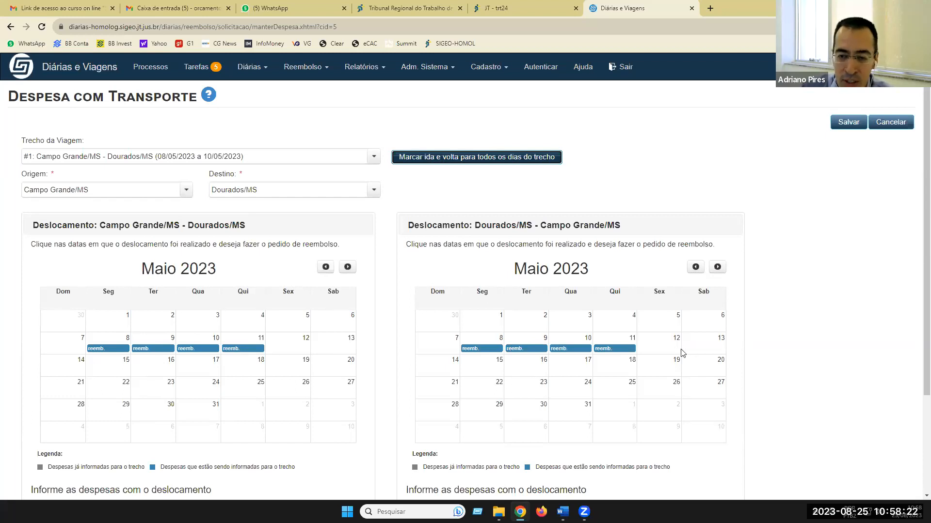
left_click(253, 349)
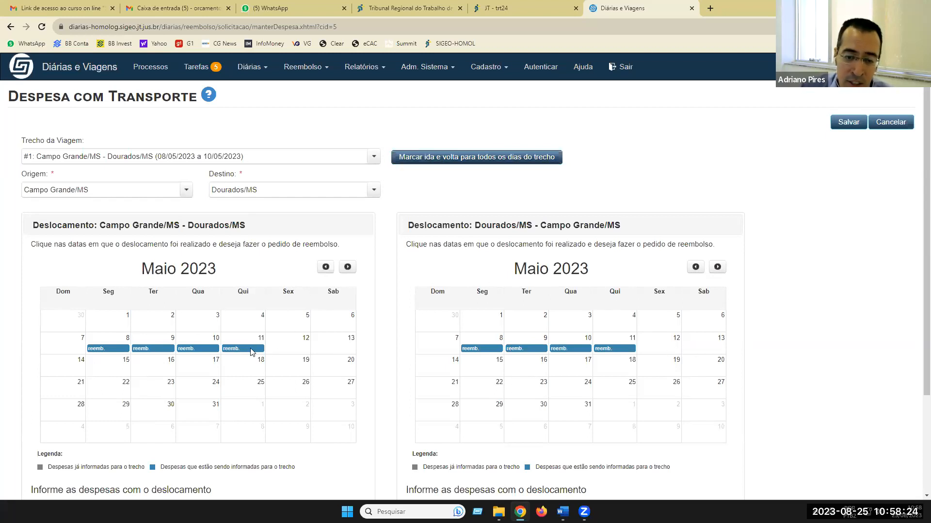
left_click(206, 348)
left_click(167, 348)
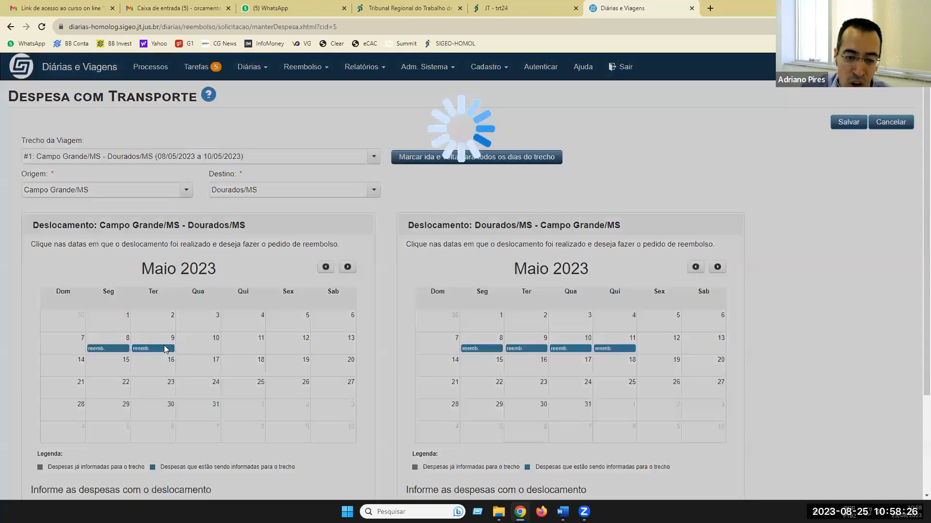
- Remove 8, 9 and 11 May from the return calendar, keeping only 10 May
left_click(491, 349)
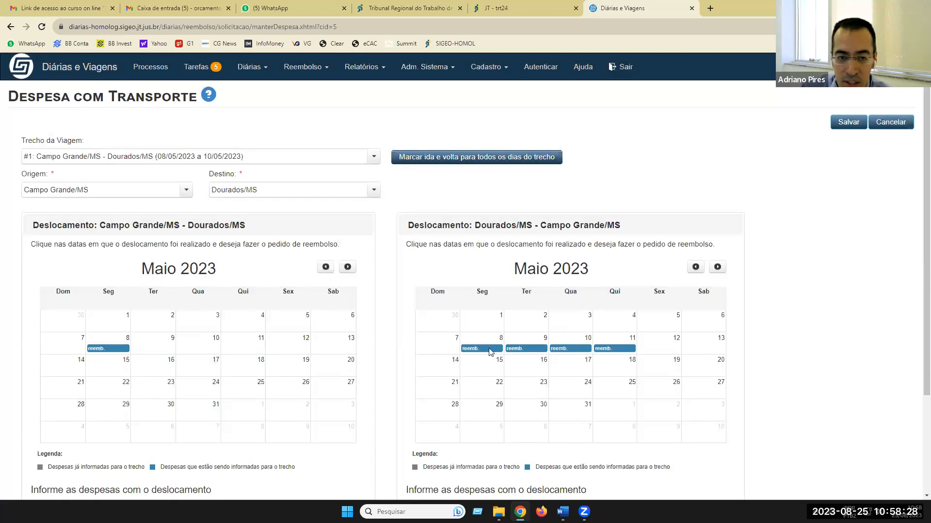
left_click(537, 350)
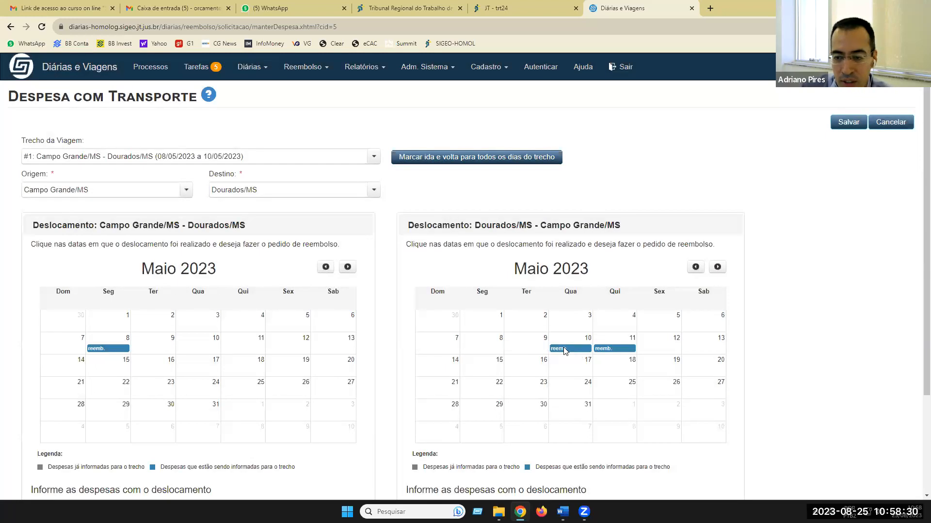
left_click(616, 352)
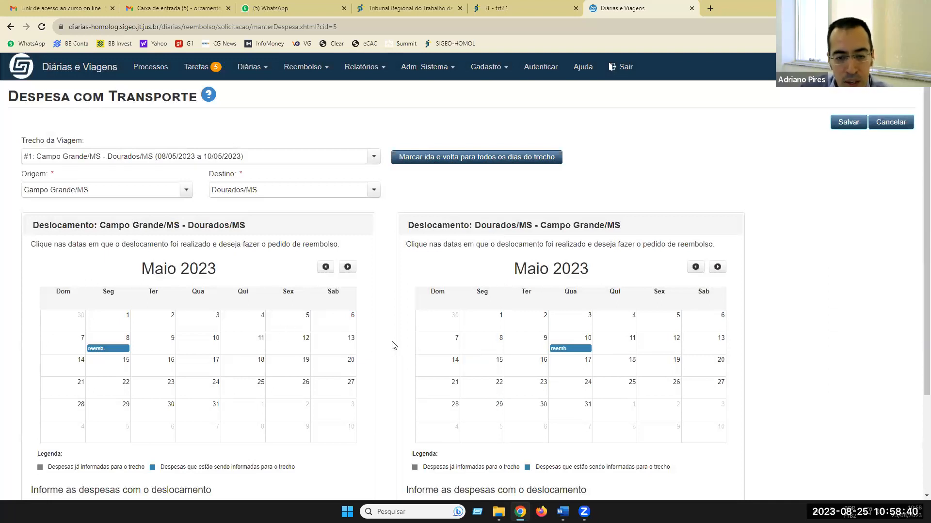
- Tick fuel and toll for the outbound trip; switch the return trip from fuel and toll to bus ticket
scroll(383, 286, "down", 3)
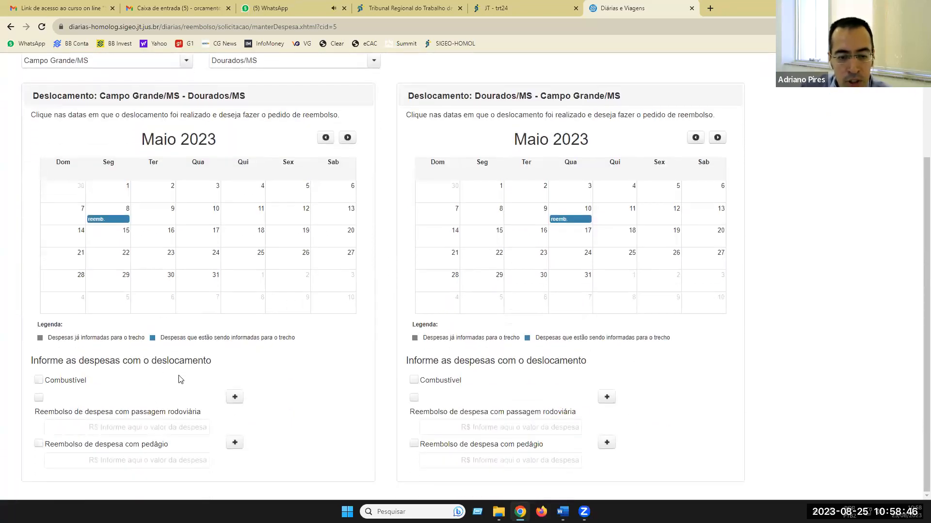
left_click(39, 381)
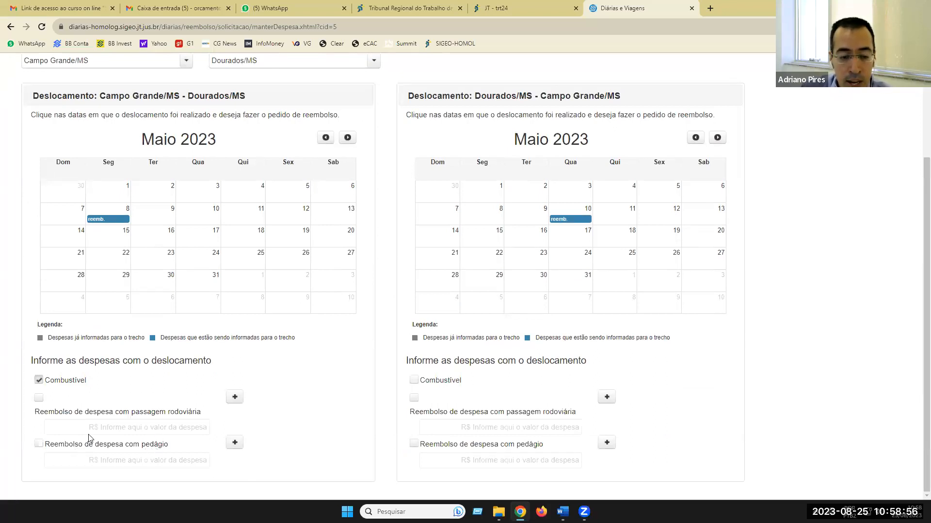
left_click(39, 445)
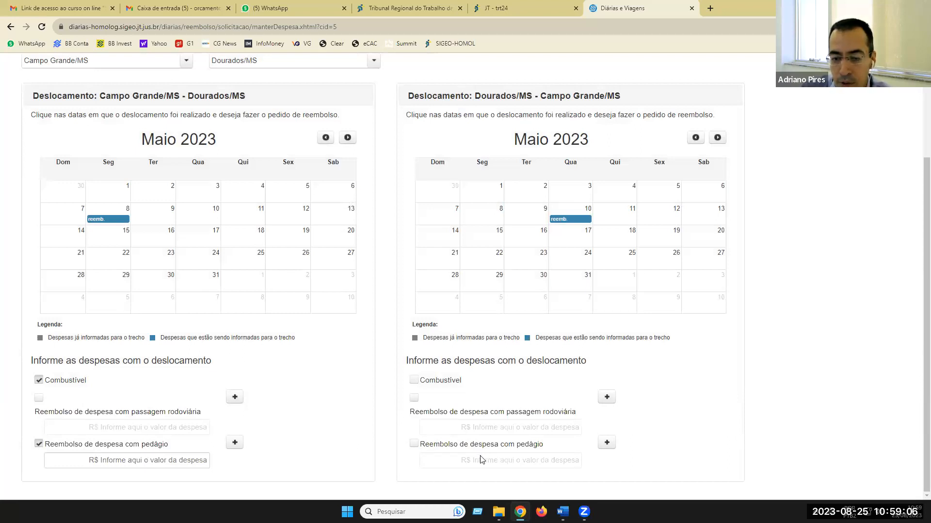
left_click(413, 381)
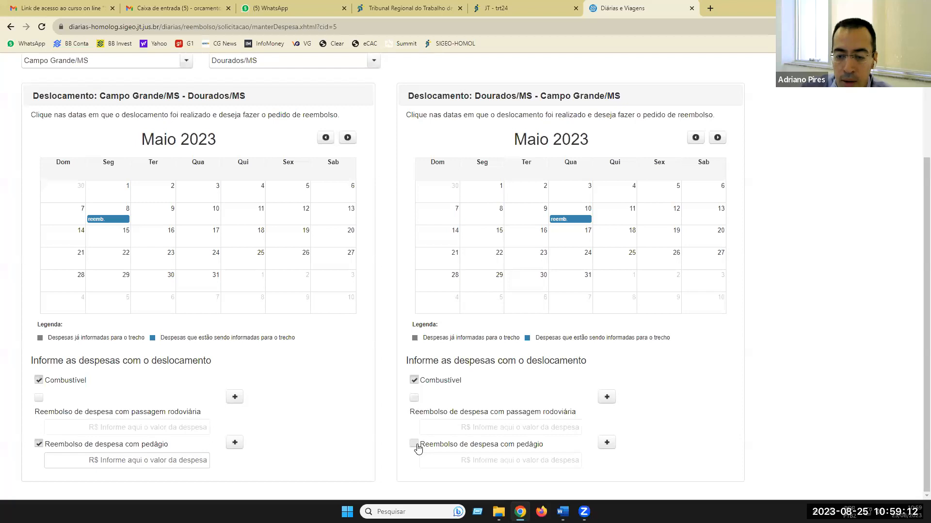
left_click(415, 444)
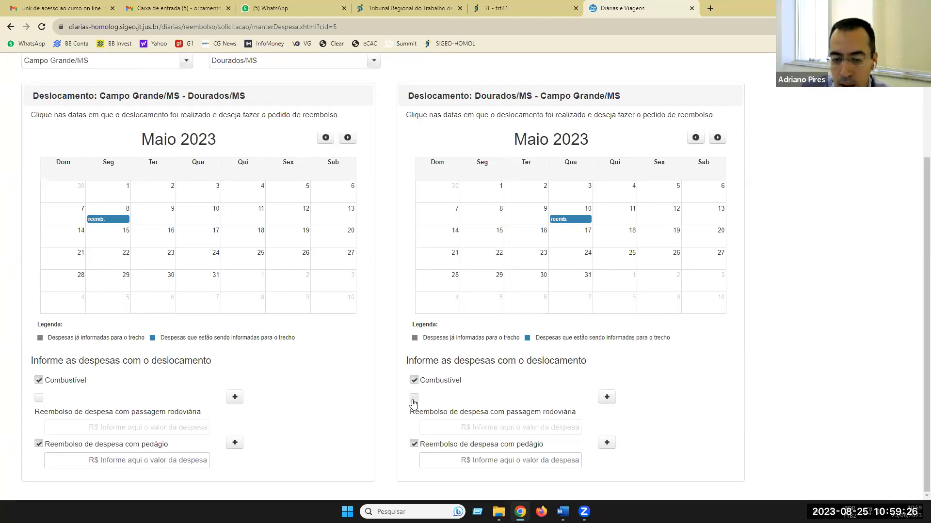
left_click(414, 381)
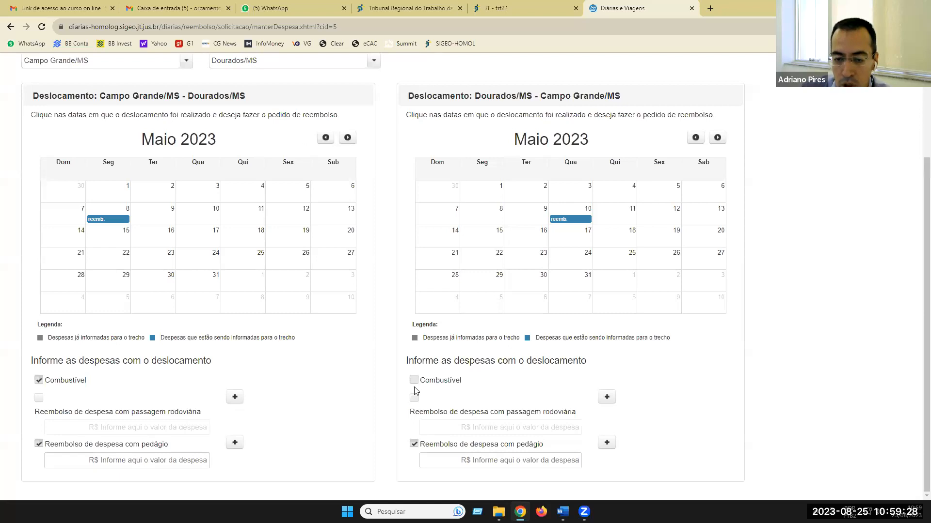
left_click(415, 399)
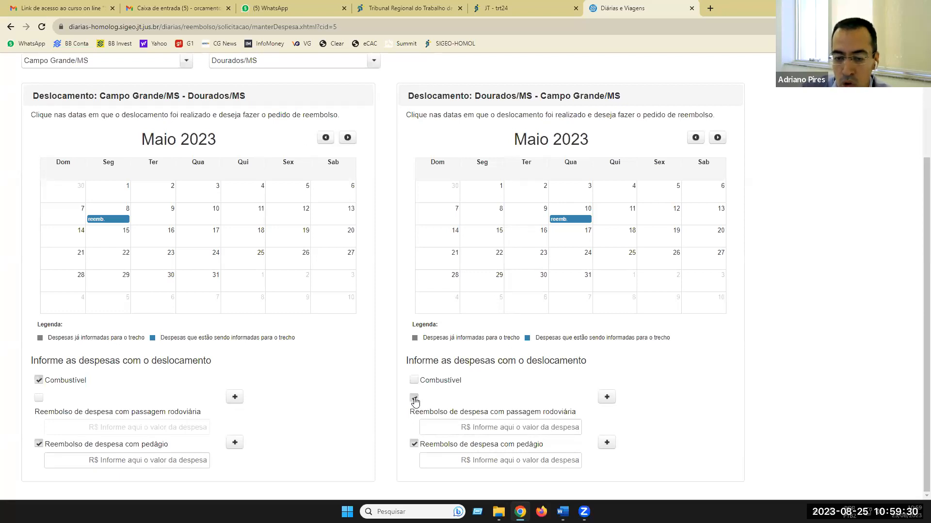
left_click(415, 445)
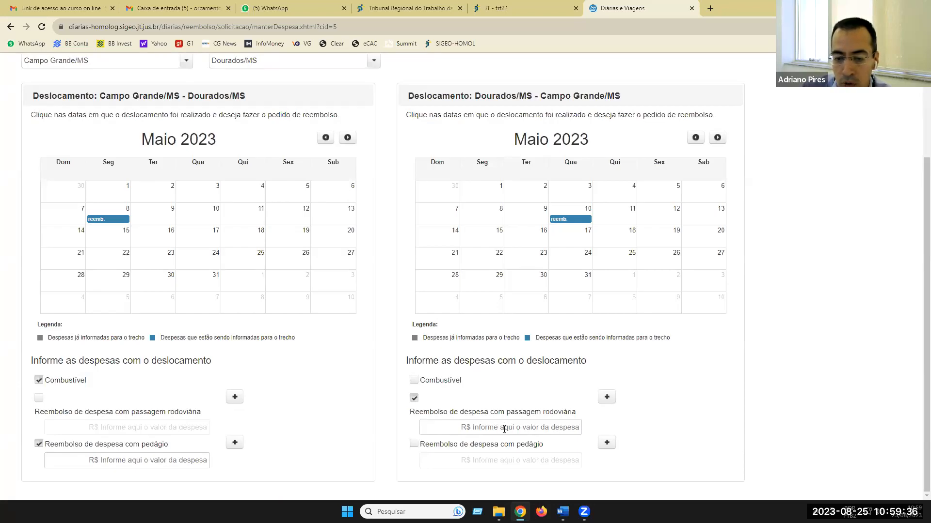
- Reduce both outbound and return trips to Combustível only, clearing bus ticket and toll
left_click(39, 381)
left_click(39, 399)
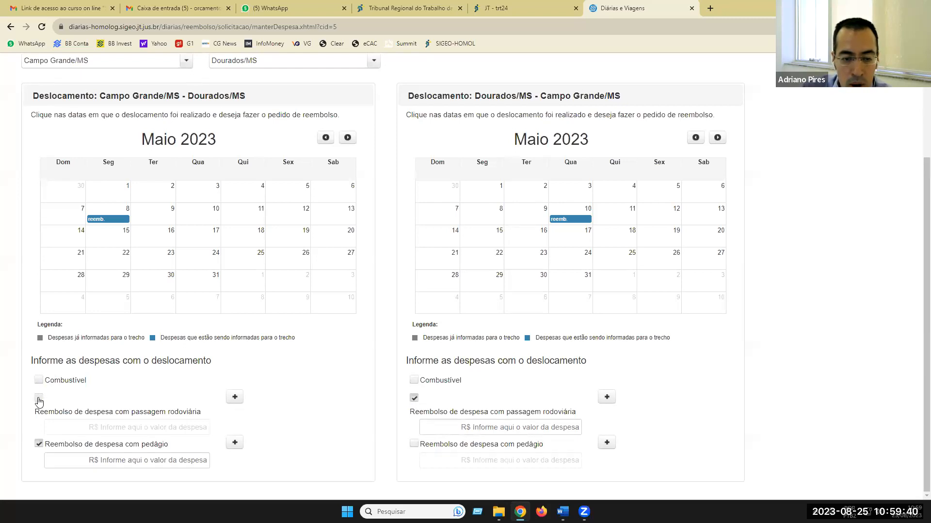
left_click(39, 444)
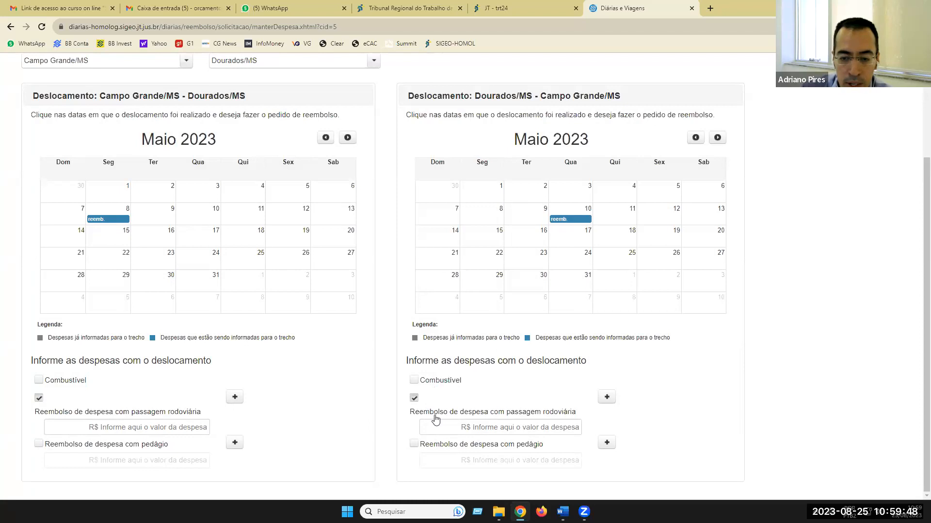
left_click(414, 380)
left_click(414, 398)
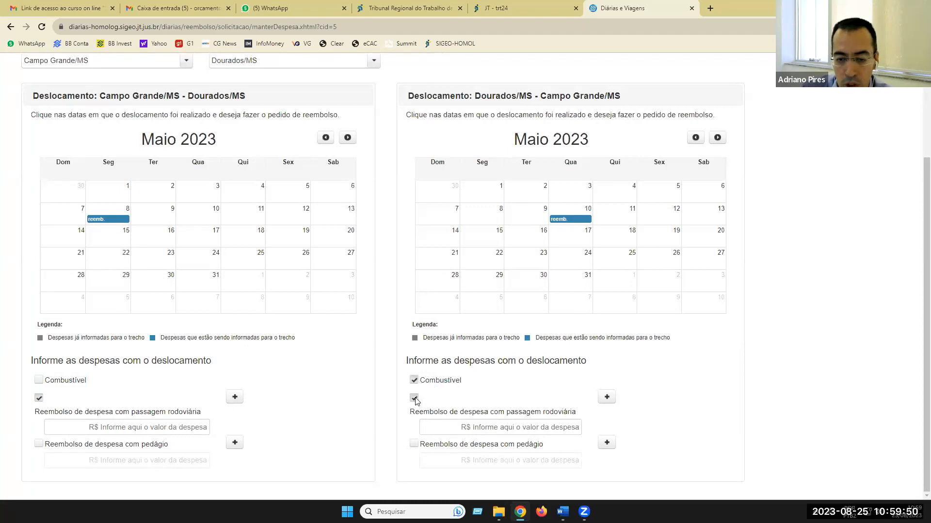
left_click(39, 398)
left_click(39, 381)
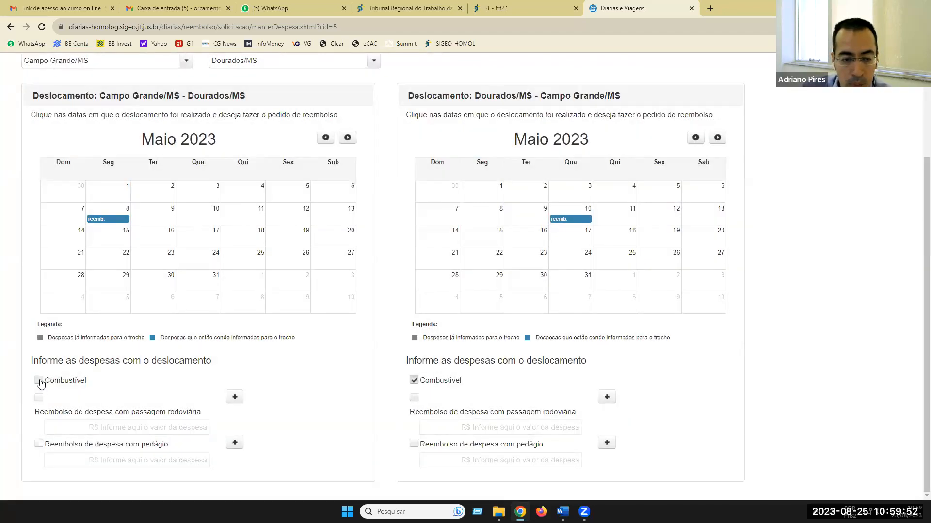
scroll(512, 348, "up", 1)
scroll(513, 348, "up", 3)
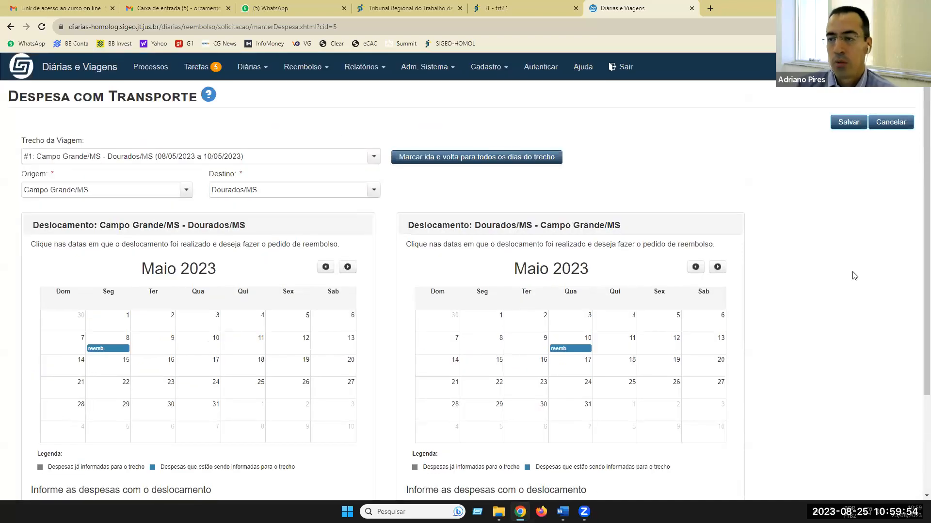
- Save the fuel expenses for 08/05/2023 and 10/05/2023 and show the Comprovantes de Despesa section
left_click(848, 122)
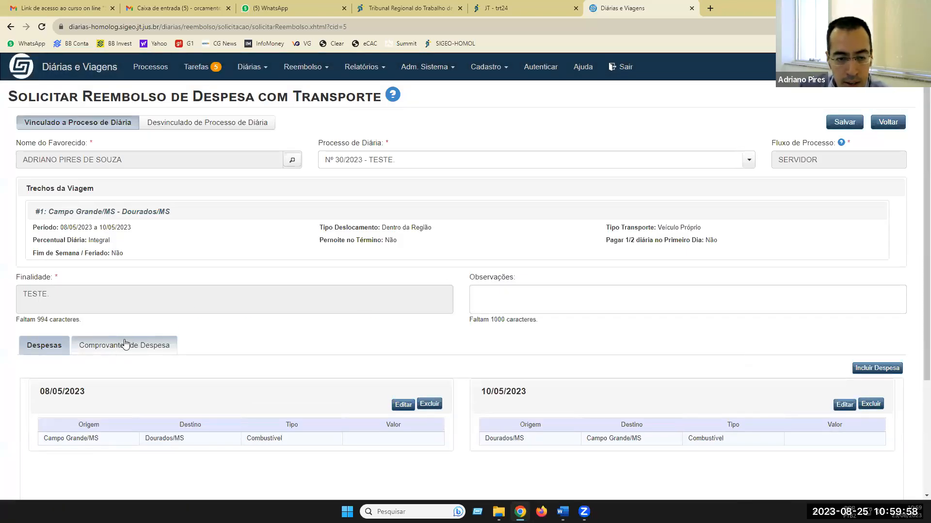
left_click(120, 346)
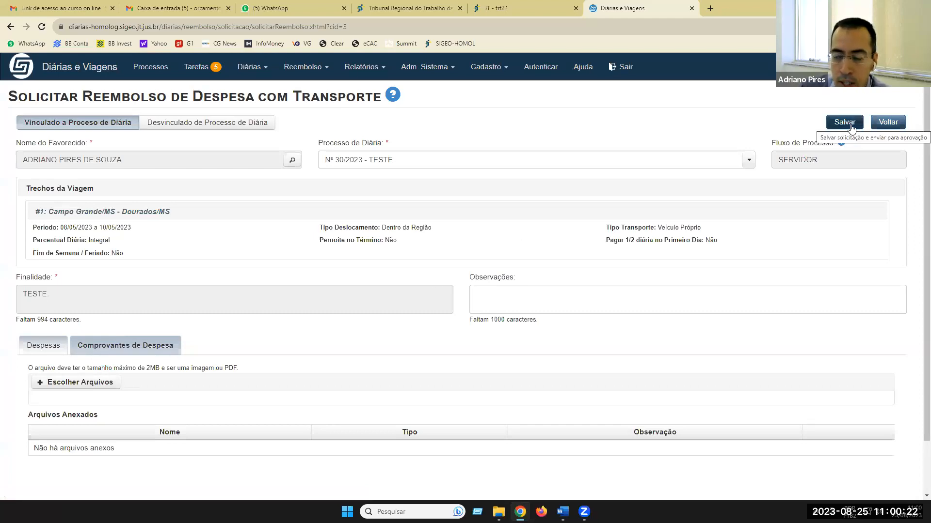
- Attach Regulamentação TRT MT-2023.pdf as an expense receipt
left_click(84, 383)
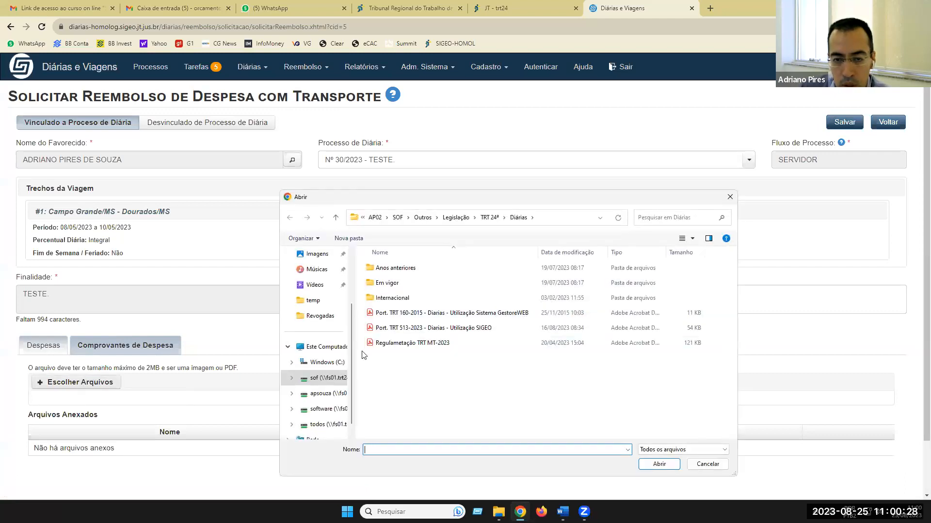
left_click(405, 342)
left_click(653, 466)
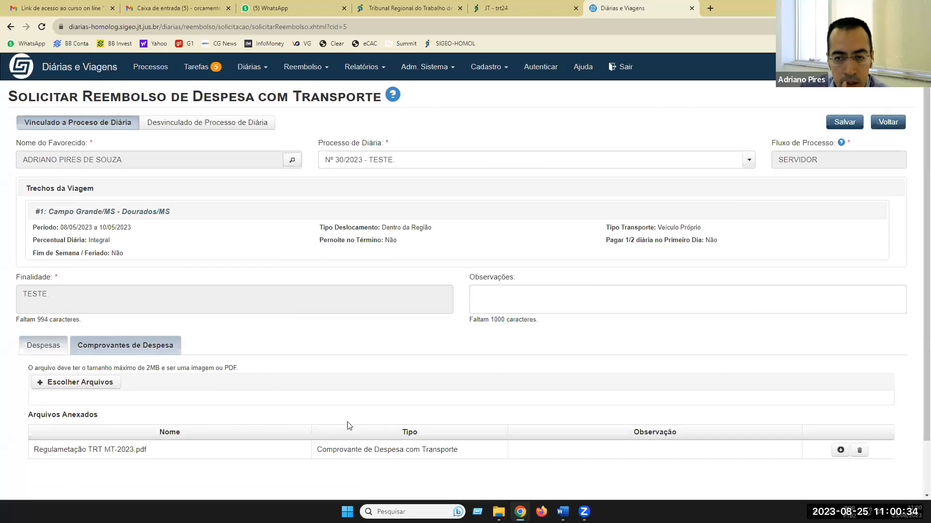
- Save and send the request for approval, choosing Não for the original-receipts form
left_click(845, 124)
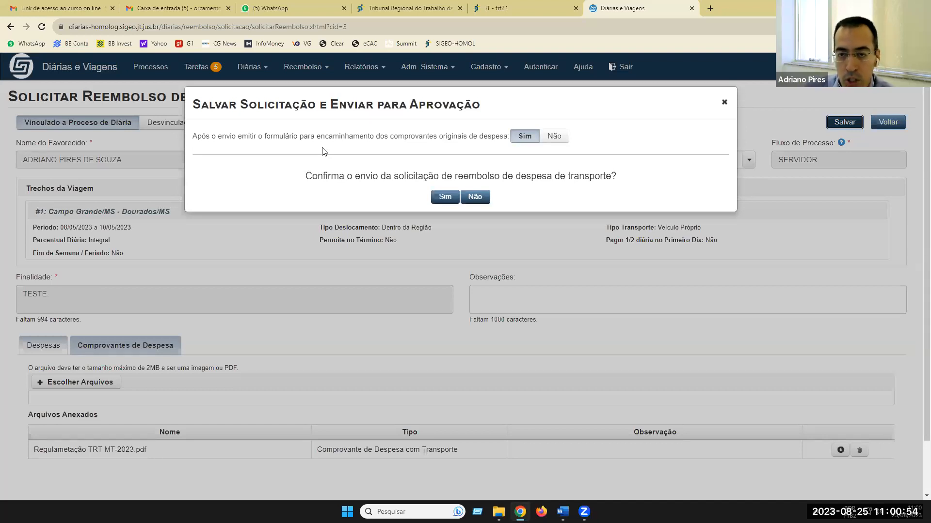
left_click(557, 141)
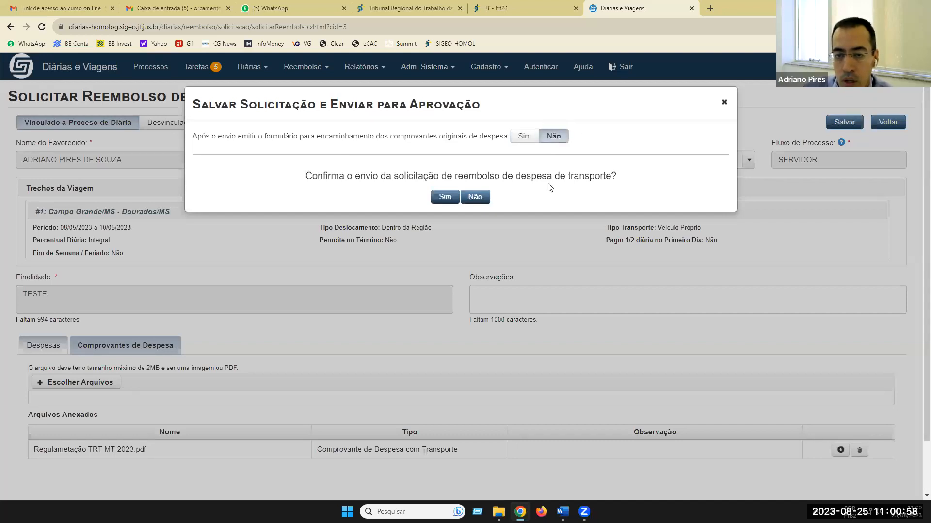
left_click(455, 197)
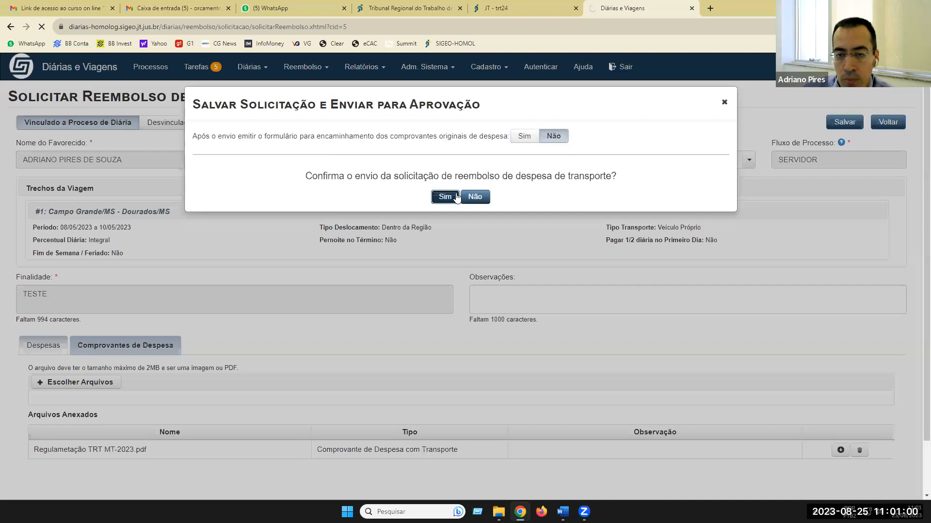